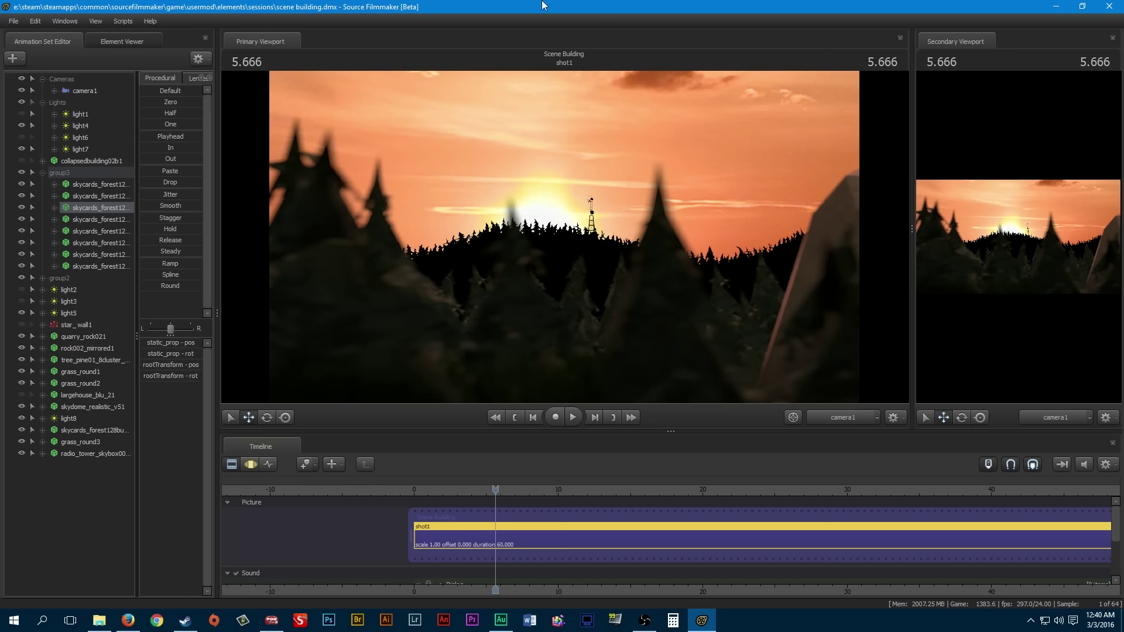
Step: Switch to the Firefox browser and review the poll results comparing the Source Filmmaker tutorial with the Nutshot! 2 options
click(127, 620)
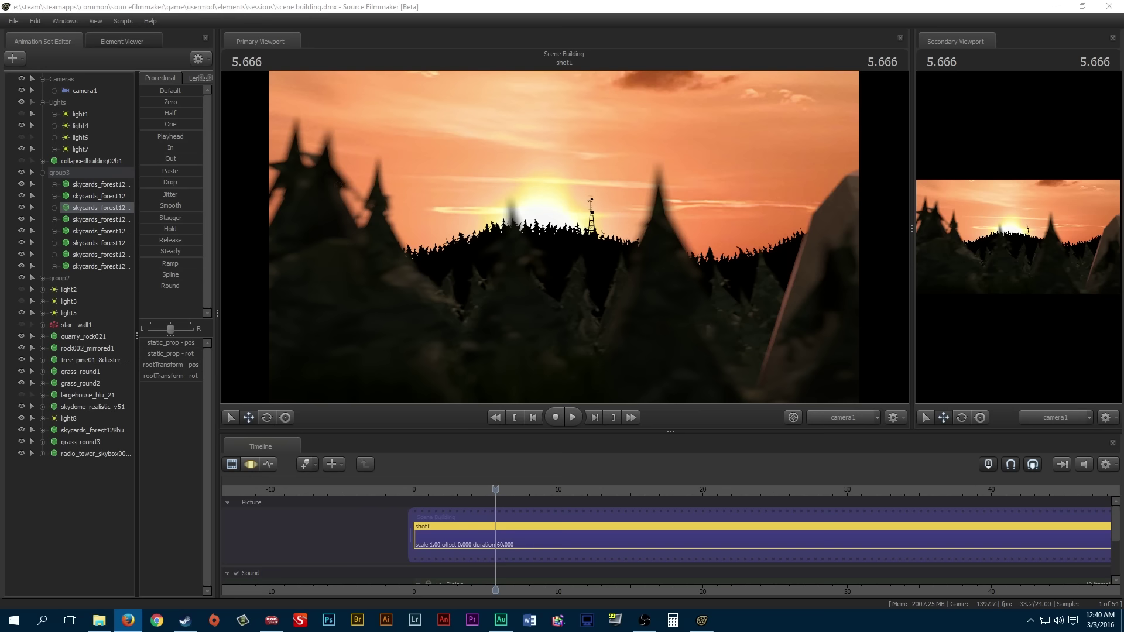
drag(1123, 18, 836, 2)
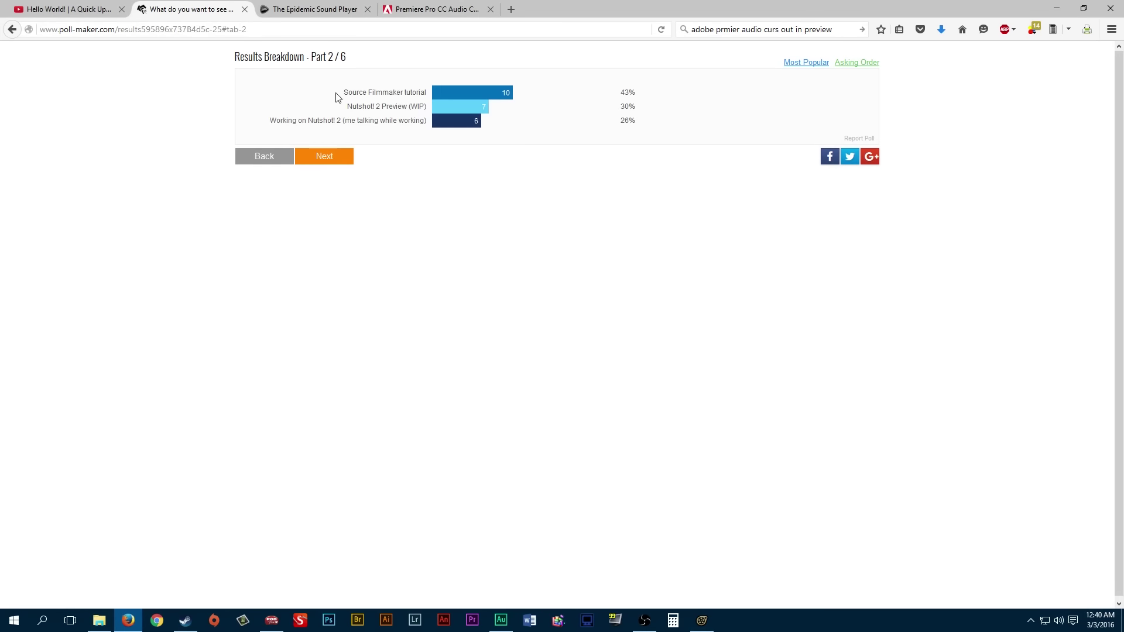
drag(337, 97, 450, 99)
Step: Open the channel page from the YouTube video and search the channel for the "[SFM] The Corrupted 2 - Update" video
click(61, 9)
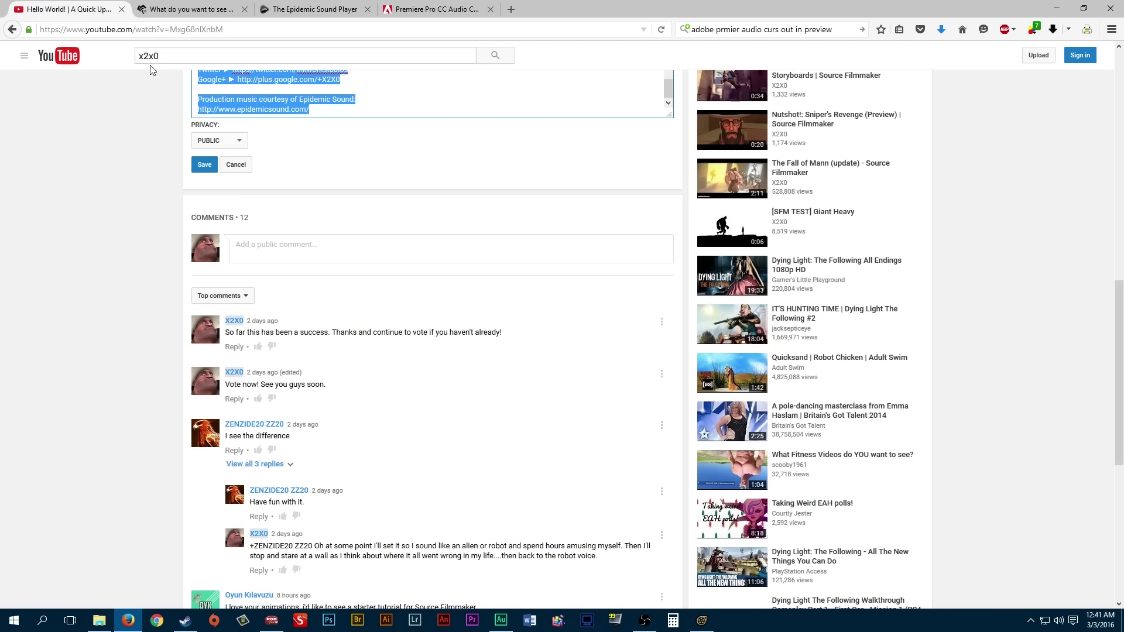
scroll(147, 237, up, 8)
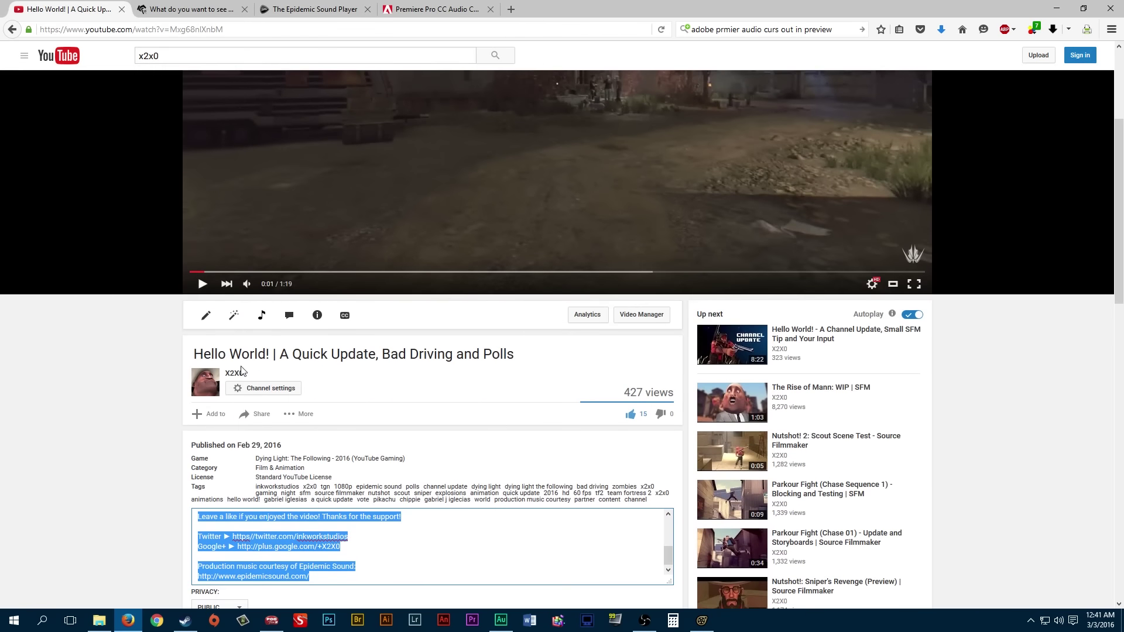
click(234, 375)
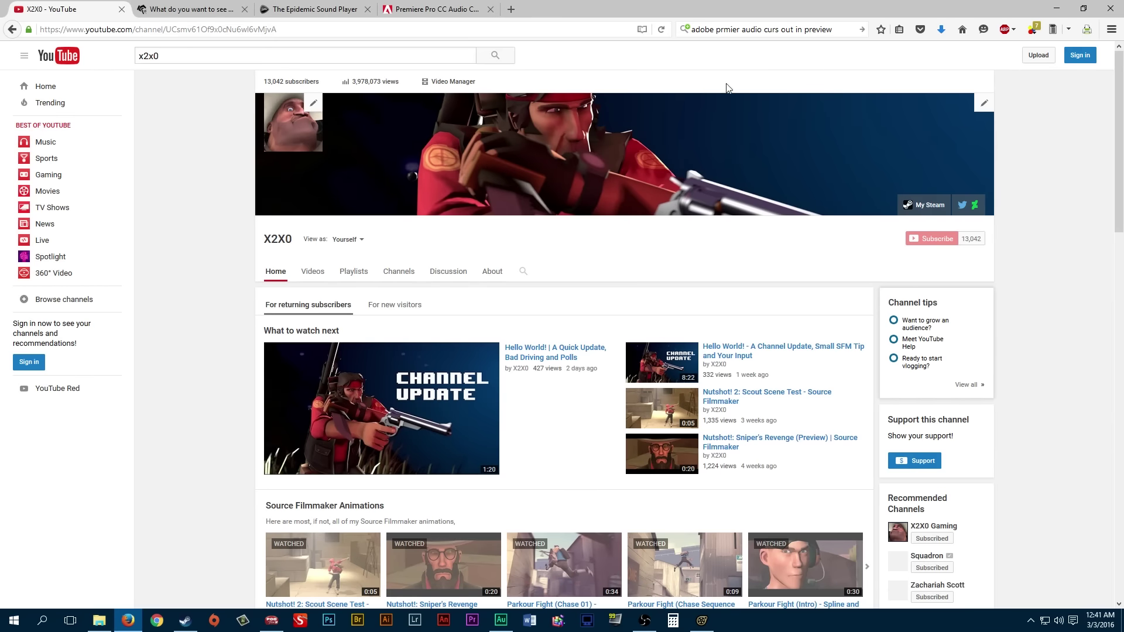
click(522, 271)
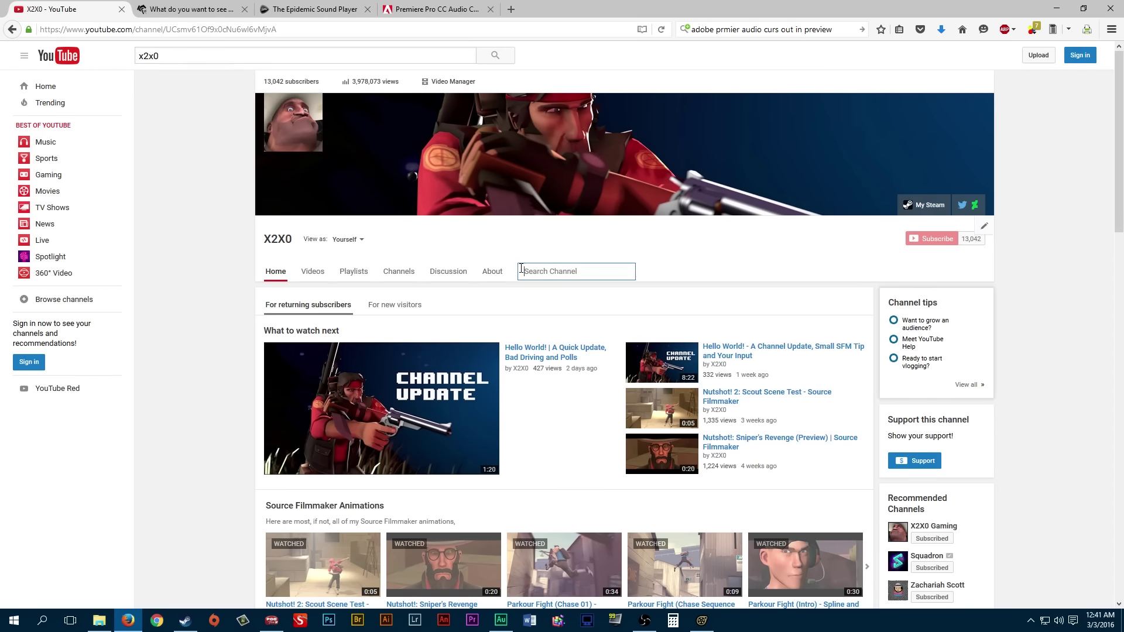
text(c)
key(Return)
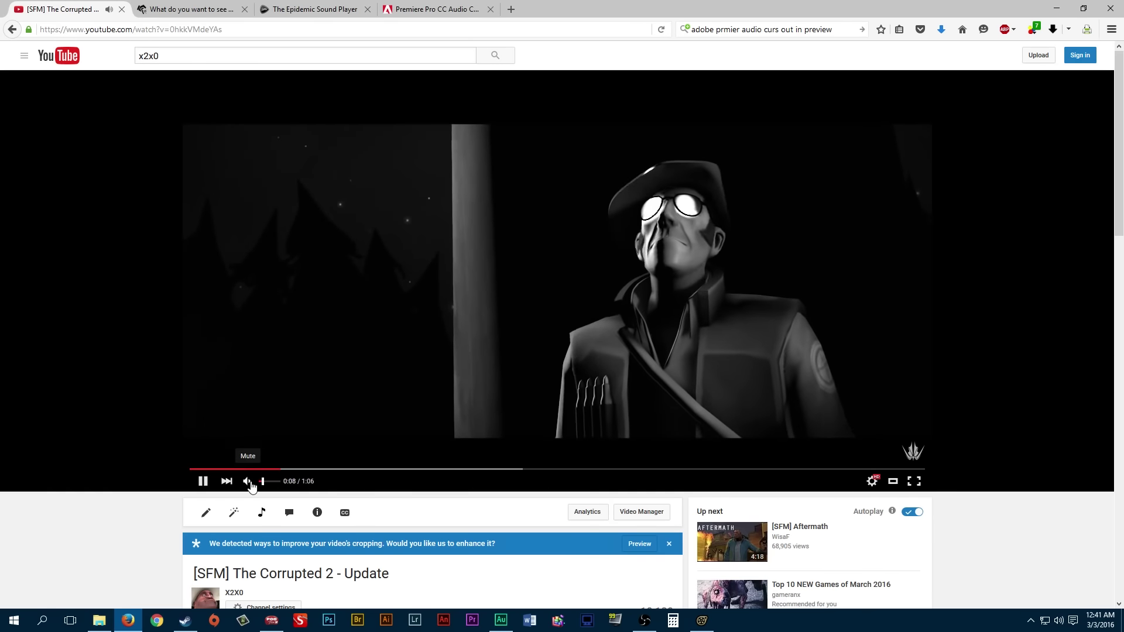
Step: Skim through "[SFM] The Corrupted 2 - Update" and pause it at about 0:13
click(437, 469)
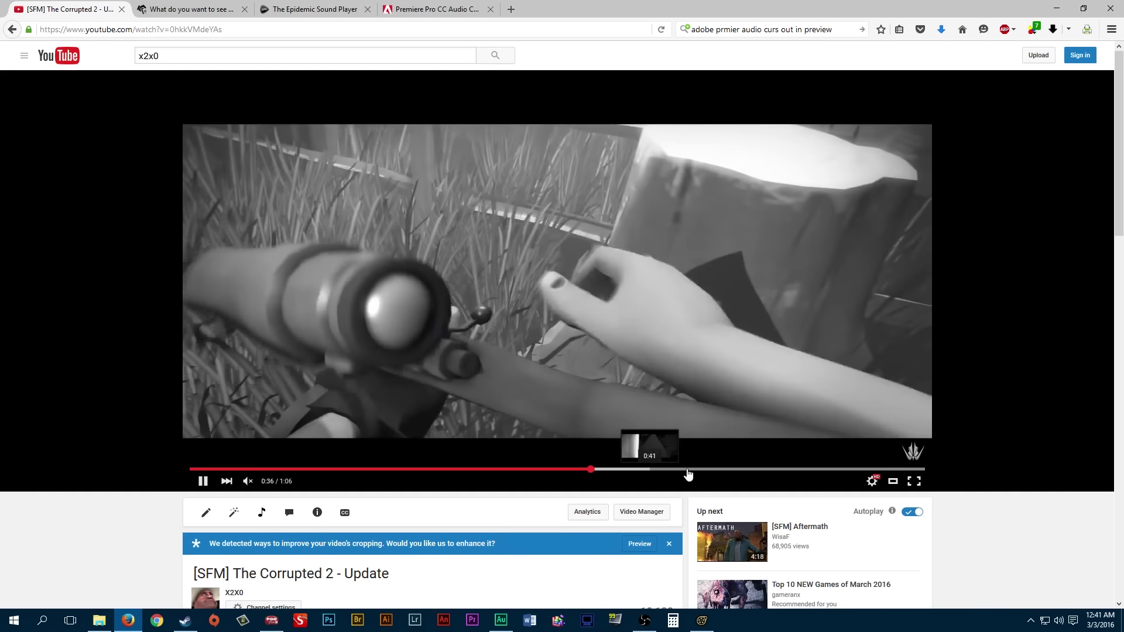
click(691, 469)
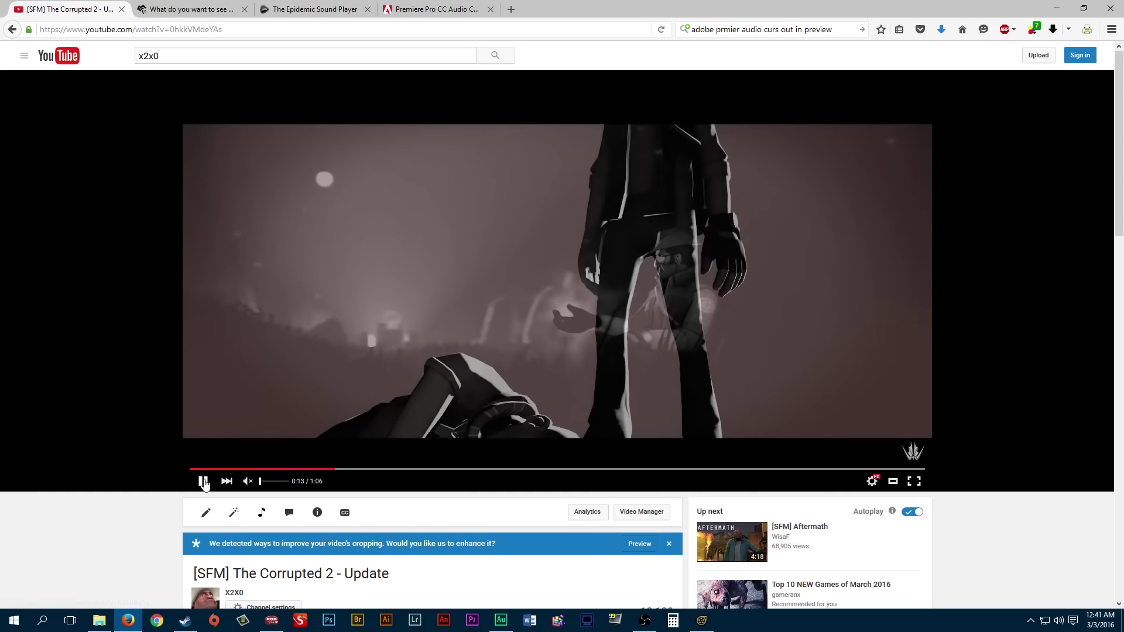
click(203, 482)
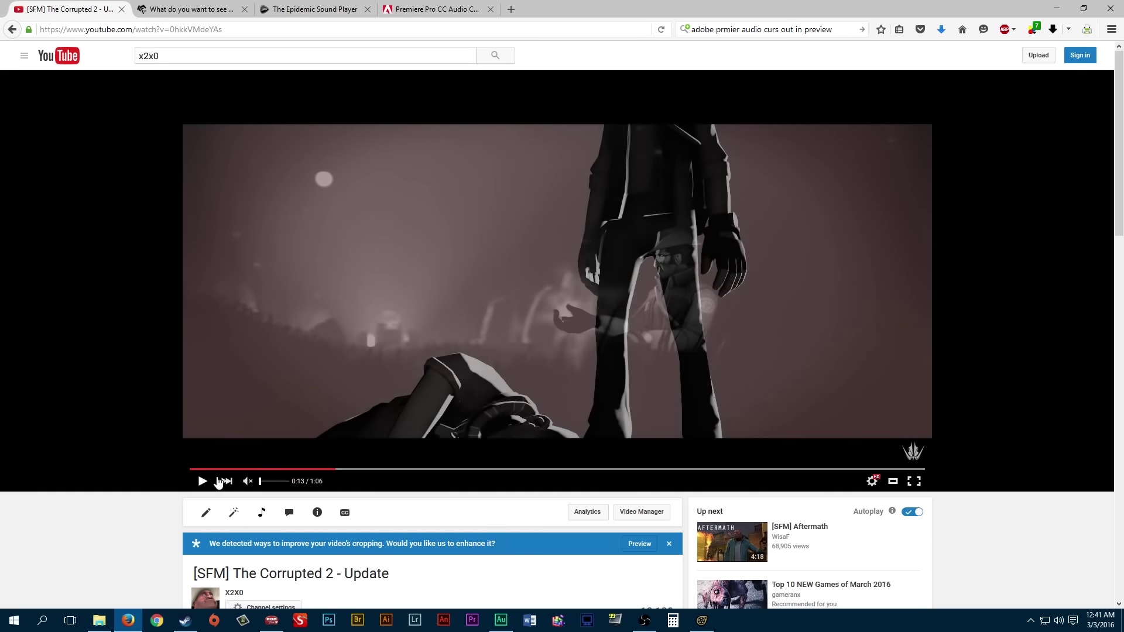
Step: Put the browser away, switch to Steam to view Narry's Skycard & Skydome Pack in the subscribed items, and uncover the Source Filmmaker scene
click(1059, 6)
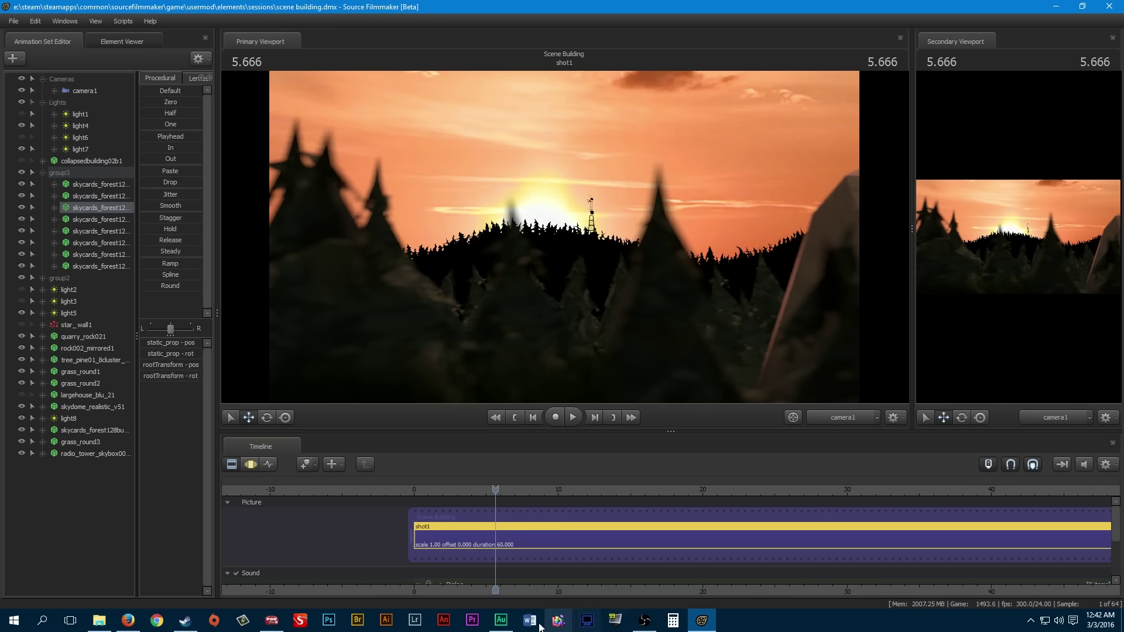
click(187, 622)
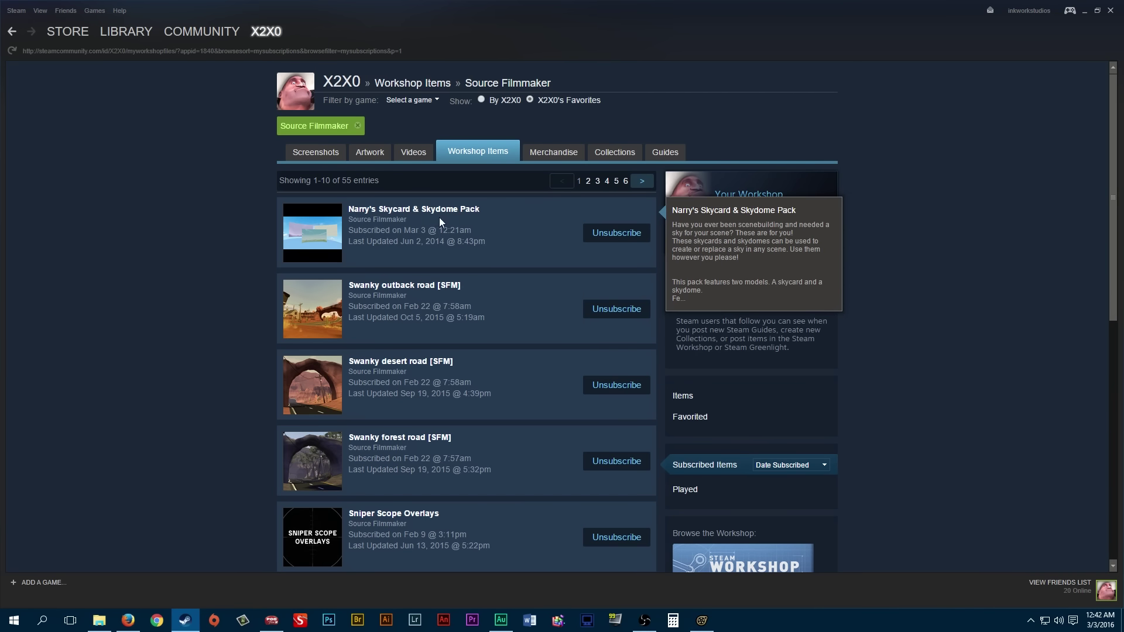
drag(883, 8, 658, 316)
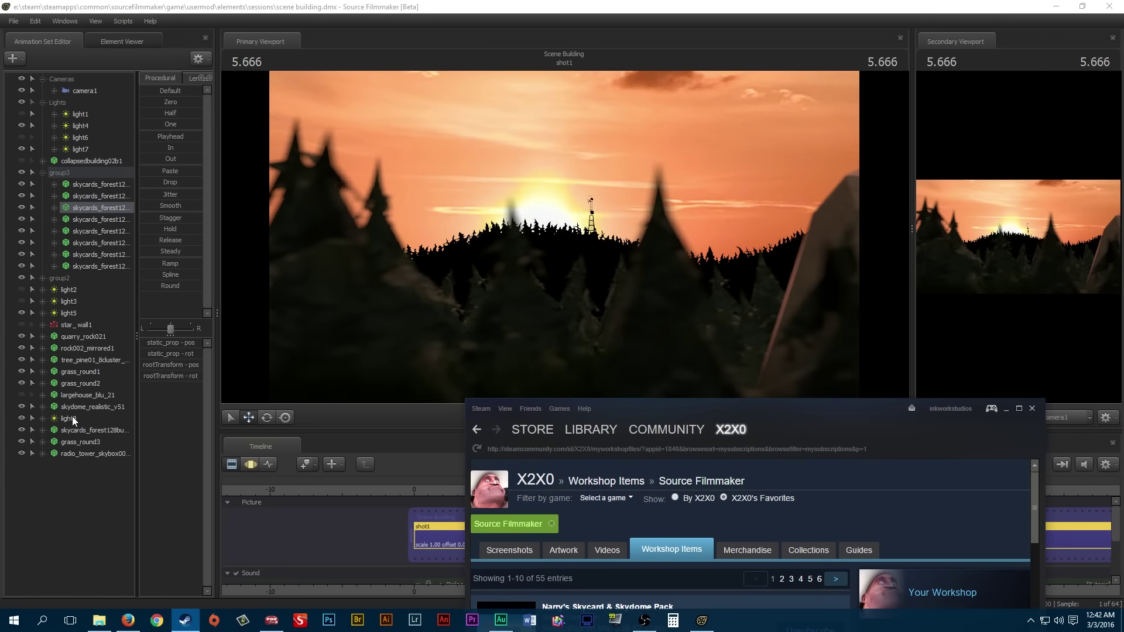
Step: Preview skin 4 on the skydome_realistic_v51 model and set its skin back to 3
right_click(82, 405)
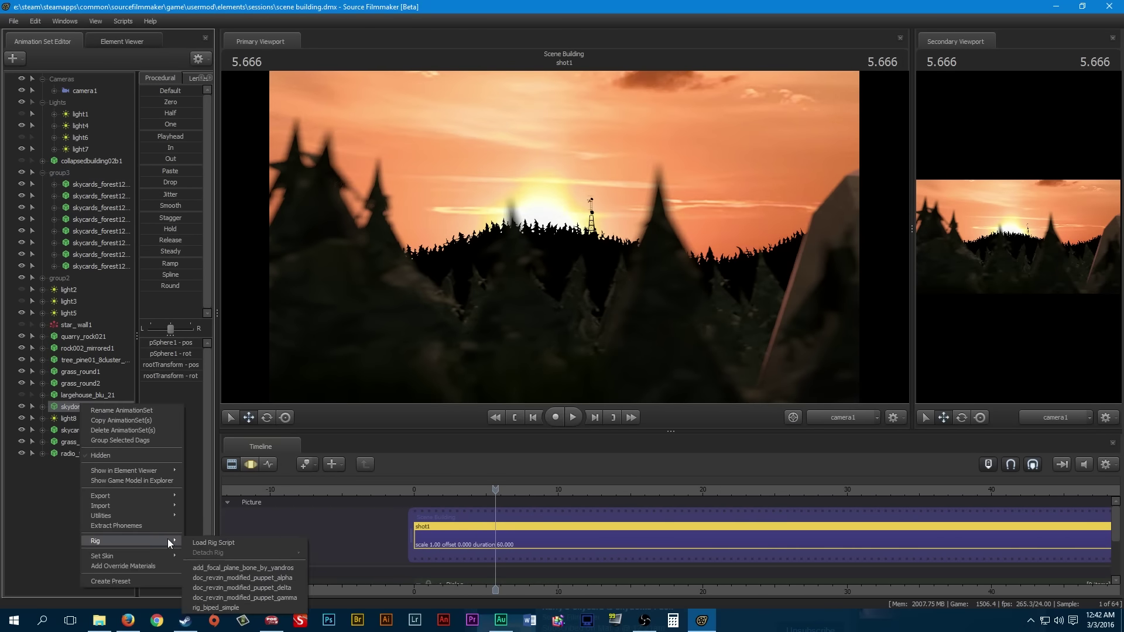
mouse_move(173, 555)
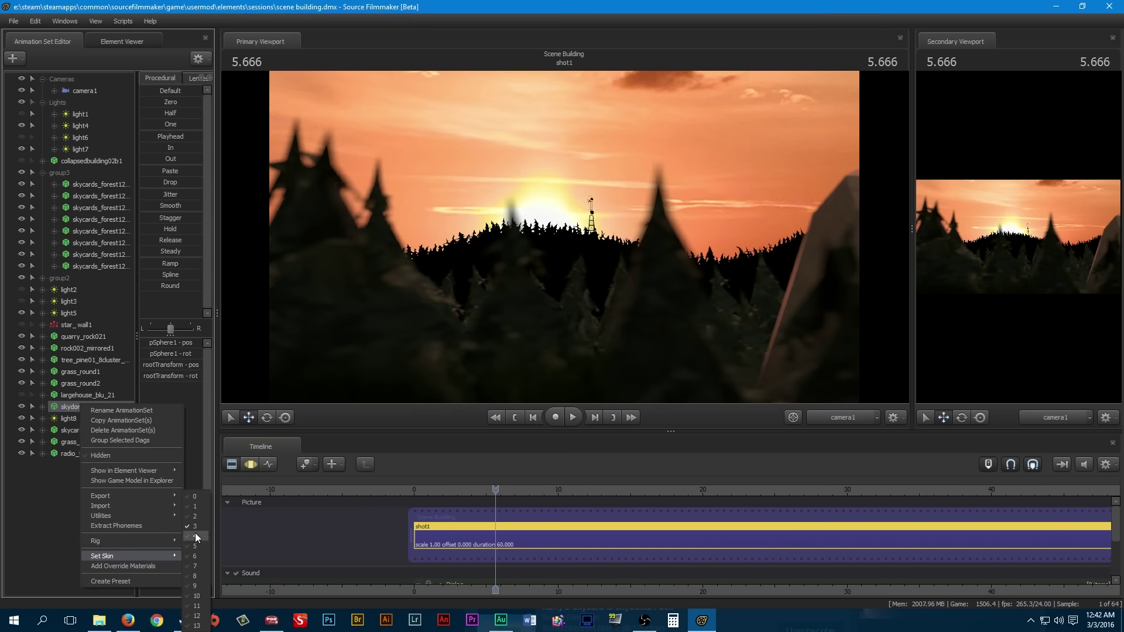
click(195, 534)
right_click(72, 406)
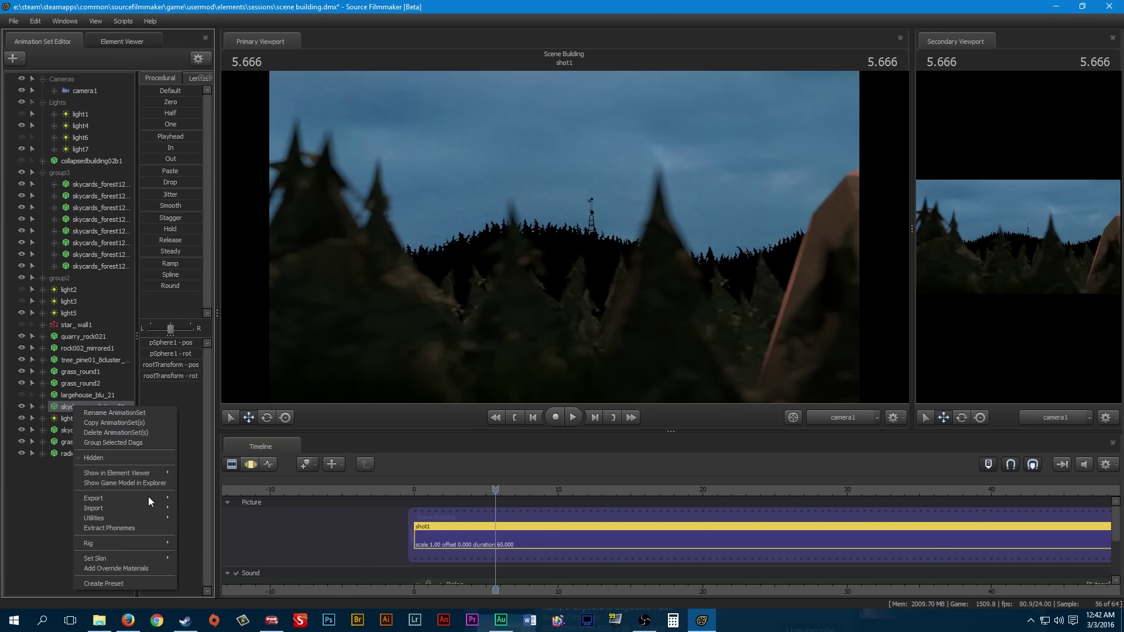
mouse_move(163, 557)
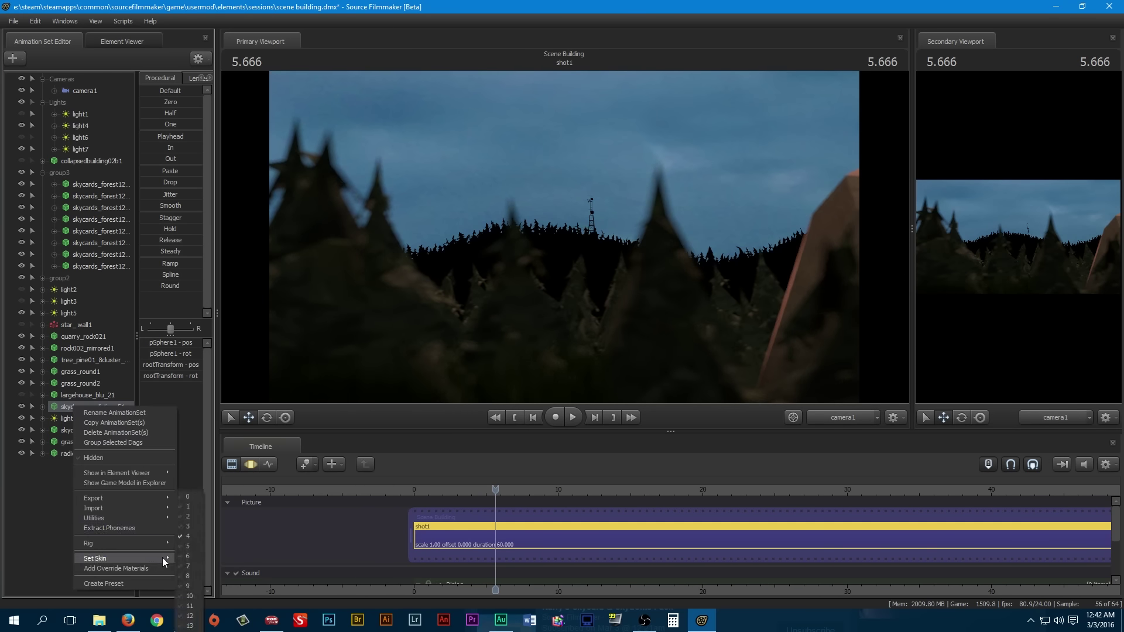
click(187, 526)
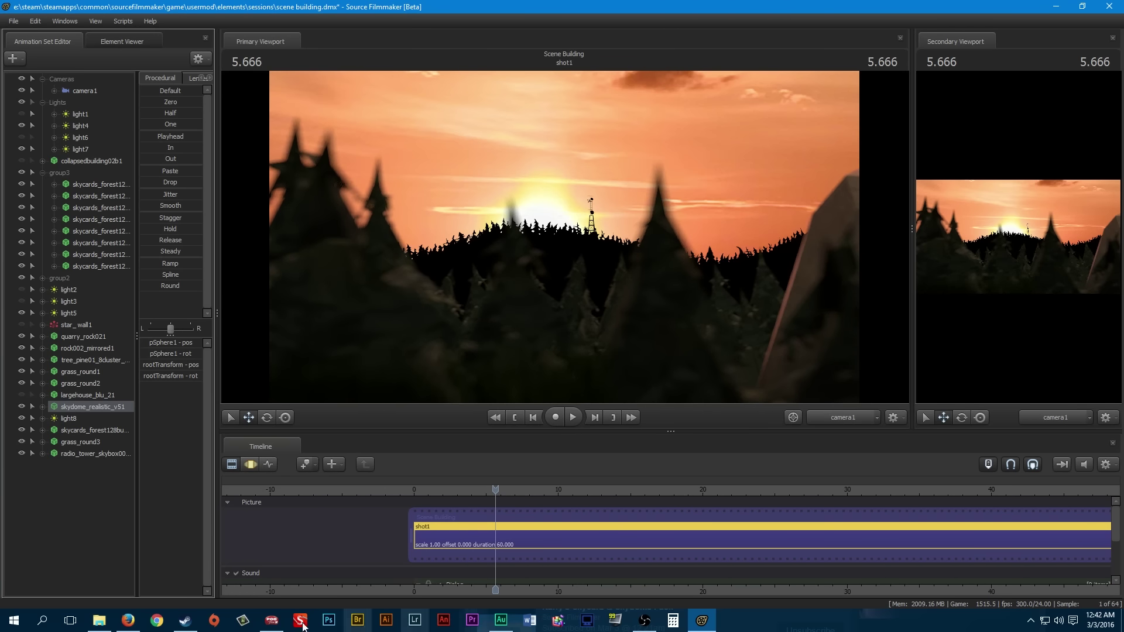
Step: Browse the first page of subscribed Workshop items in Steam down to Grass With A Large Radius and return to Source Filmmaker
click(185, 621)
drag(795, 418, 638, 1)
scroll(257, 332, down, 3)
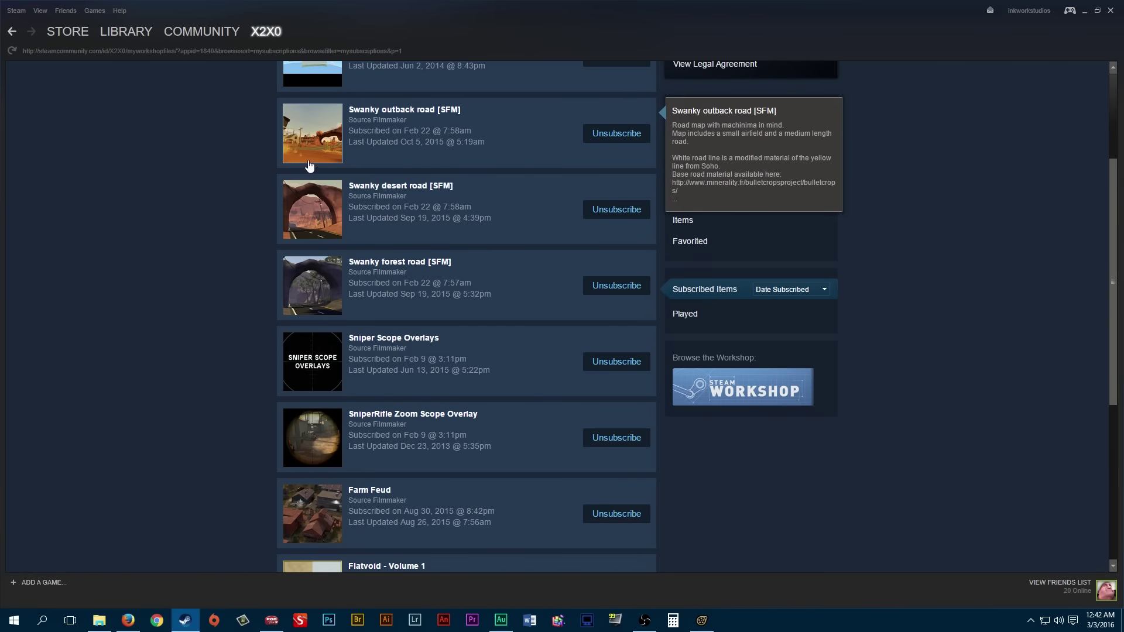
scroll(303, 248, down, 2)
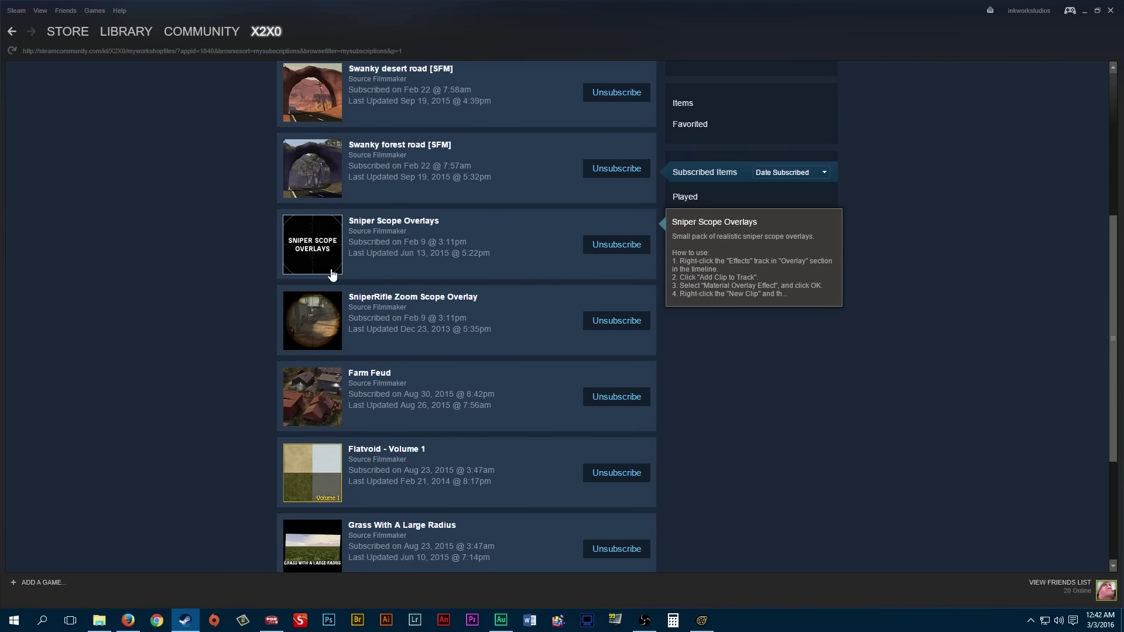
scroll(302, 253, down, 3)
scroll(391, 311, down, 1)
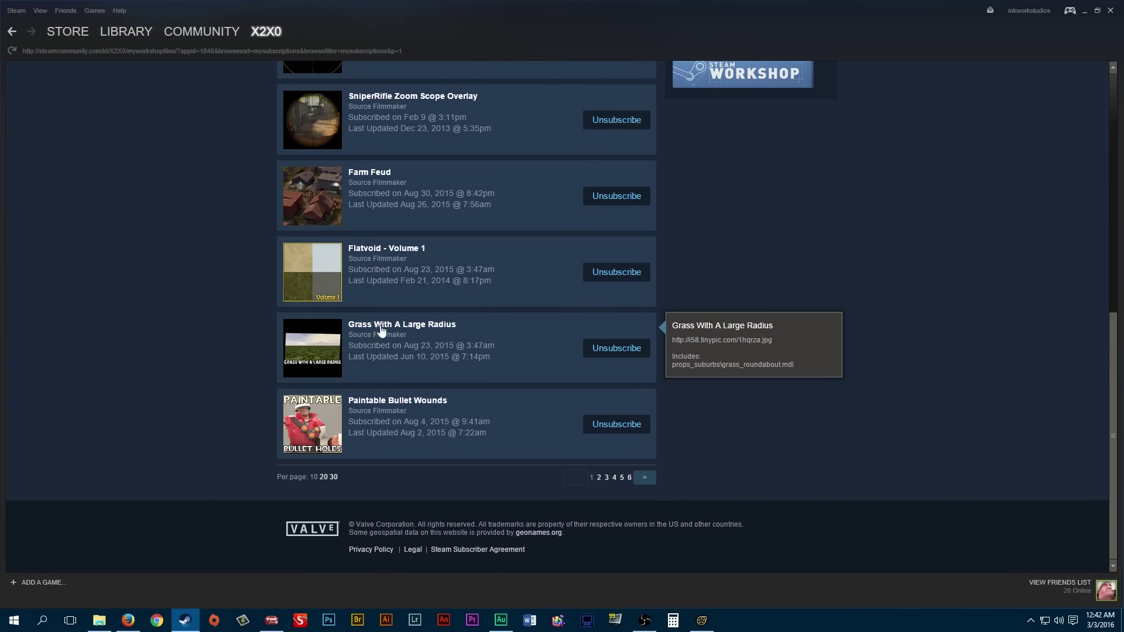
click(1085, 12)
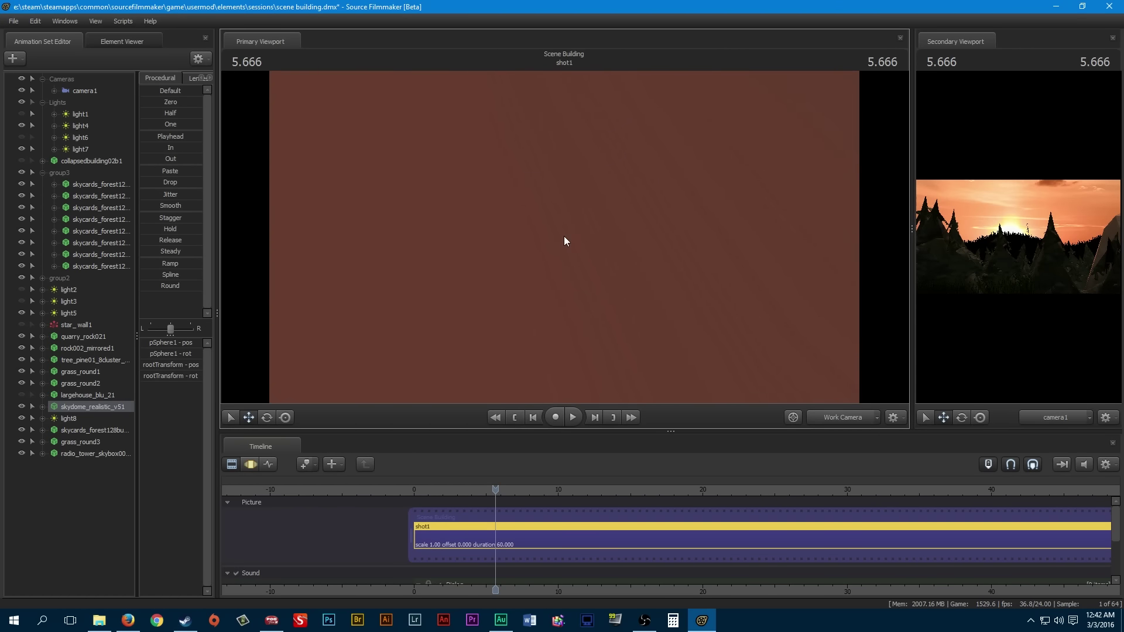
Step: Turn off lighting in the primary viewport and fly the work camera to the round grass patch
right_click(564, 240)
click(571, 270)
drag(564, 237, 497, 258)
key(w)
key(w)
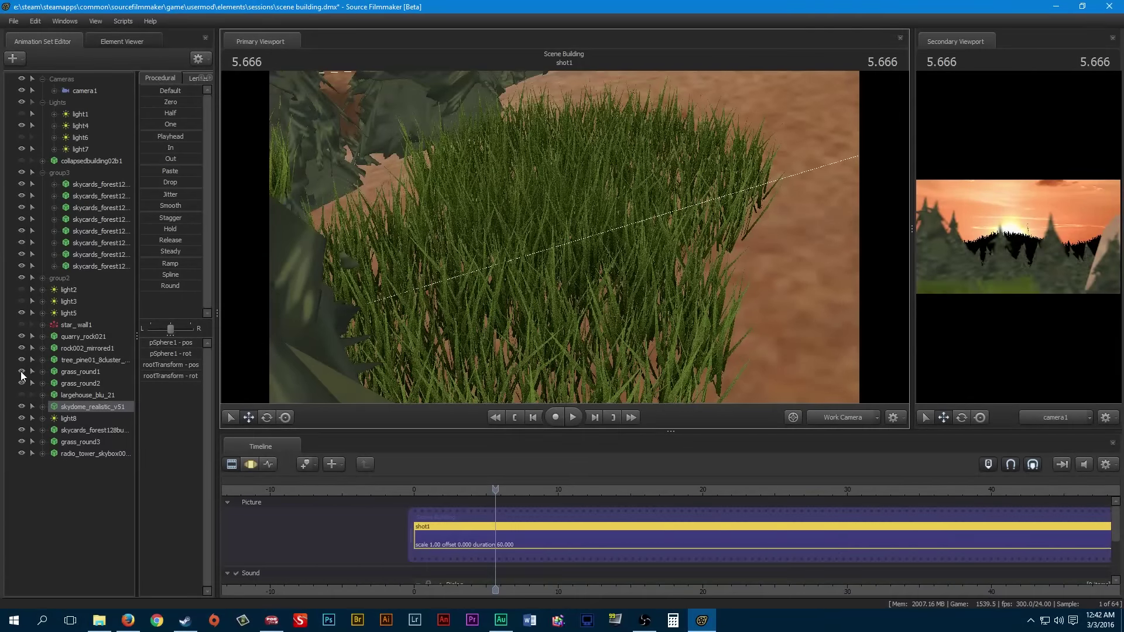
Step: Select grass_round1 in the animation set list and inspect its grass patch with the work camera
click(22, 372)
click(82, 372)
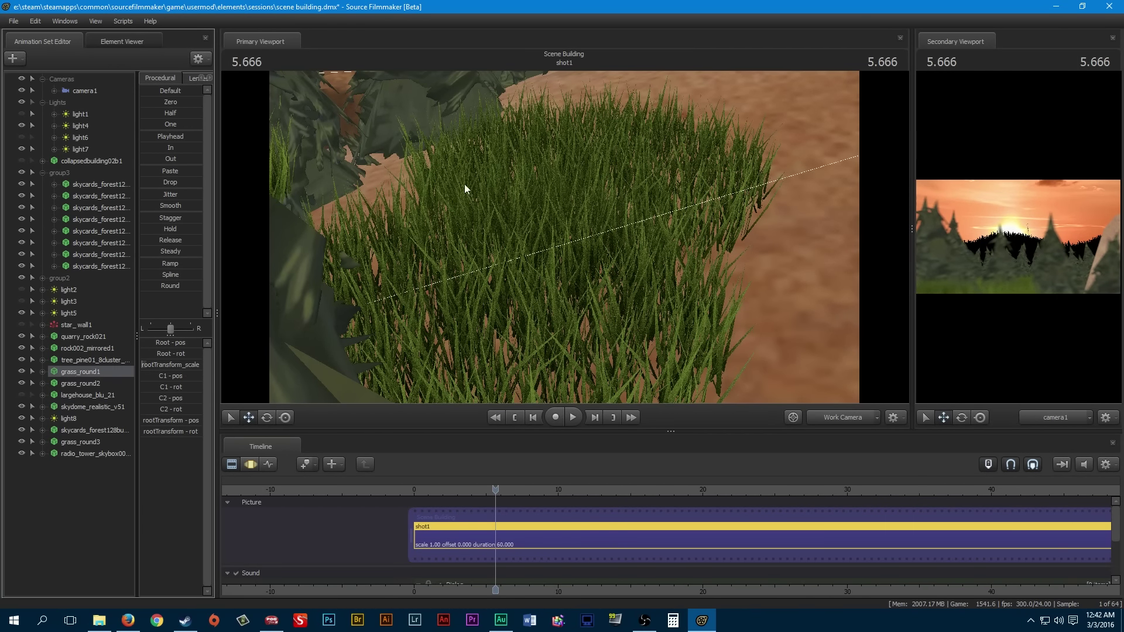
mouse_move(640, 208)
mouse_down()
mouse_move(645, 152)
mouse_move(630, 216)
mouse_move(628, 191)
mouse_up()
key(w)
key(s)
key(w)
key(w)
key(w)
drag(489, 177, 489, 176)
key(s)
Step: Switch the primary viewport to camera1 and turn its lighting back on
click(852, 418)
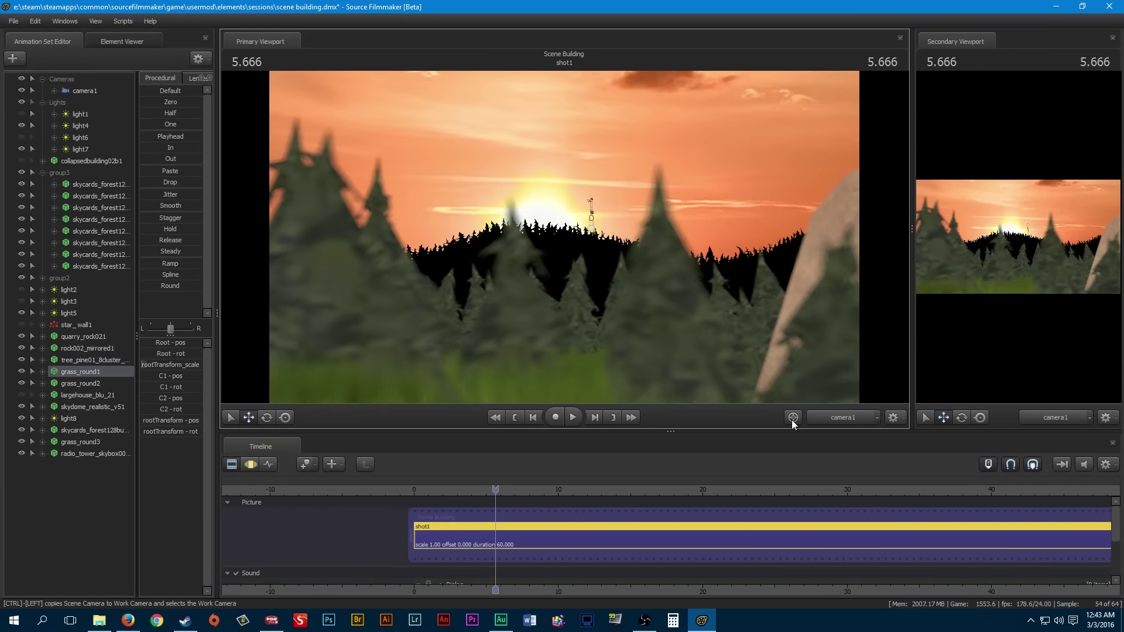
right_click(596, 264)
click(625, 298)
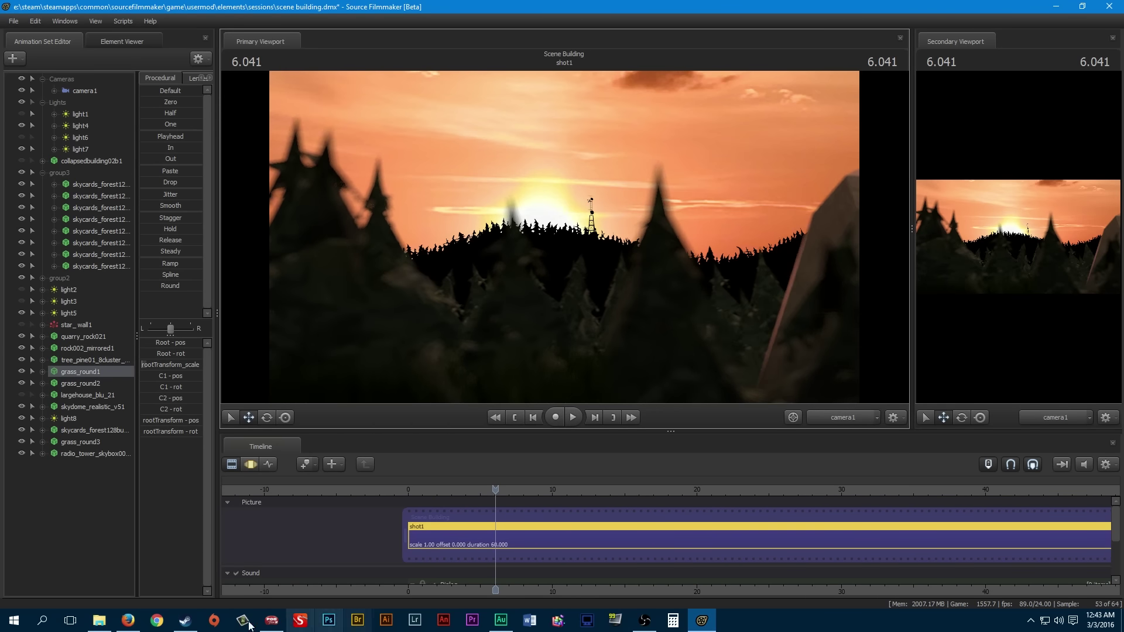
Step: Switch to Steam, open the Poseable Grass page from page 2 of the subscribed Workshop items, and read its description
click(184, 622)
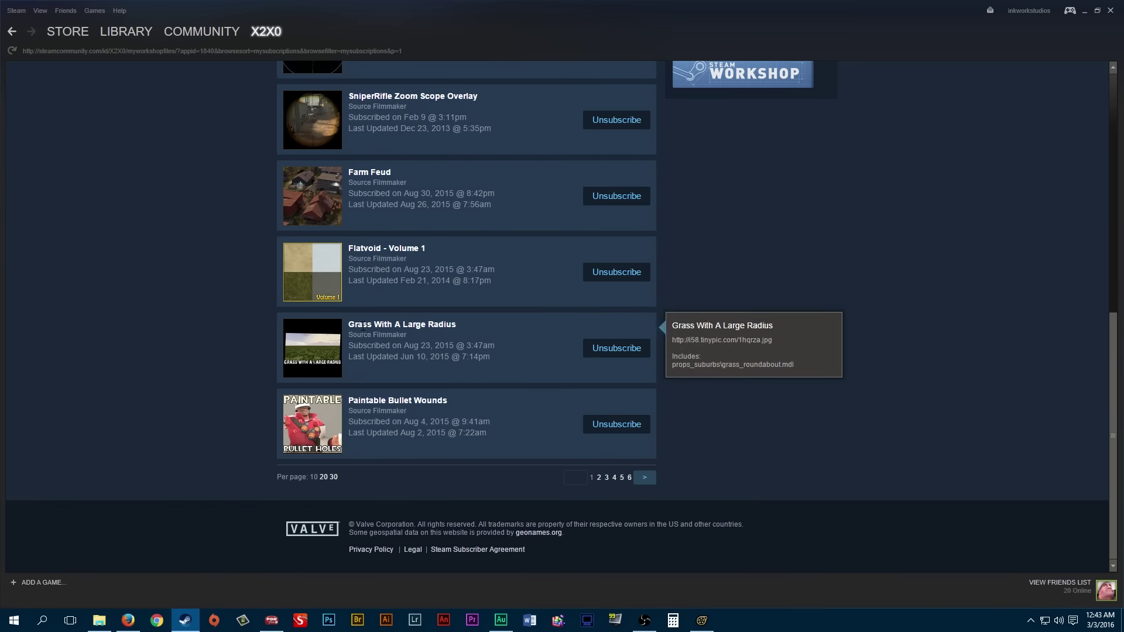
click(599, 479)
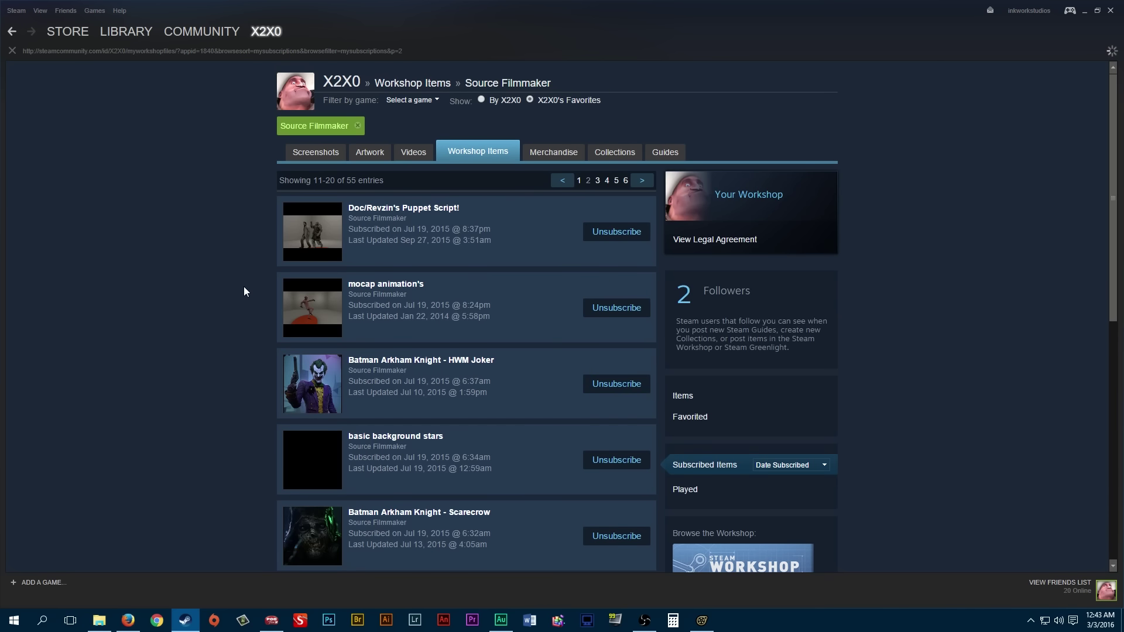
scroll(246, 286, down, 2)
scroll(250, 284, down, 1)
scroll(256, 282, down, 2)
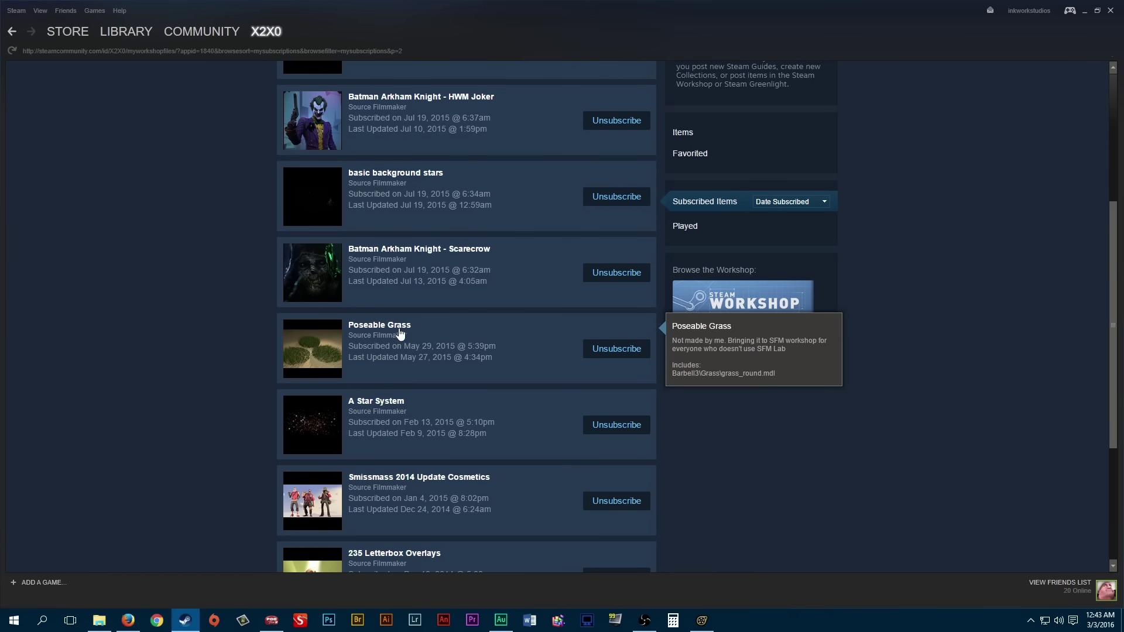
click(277, 369)
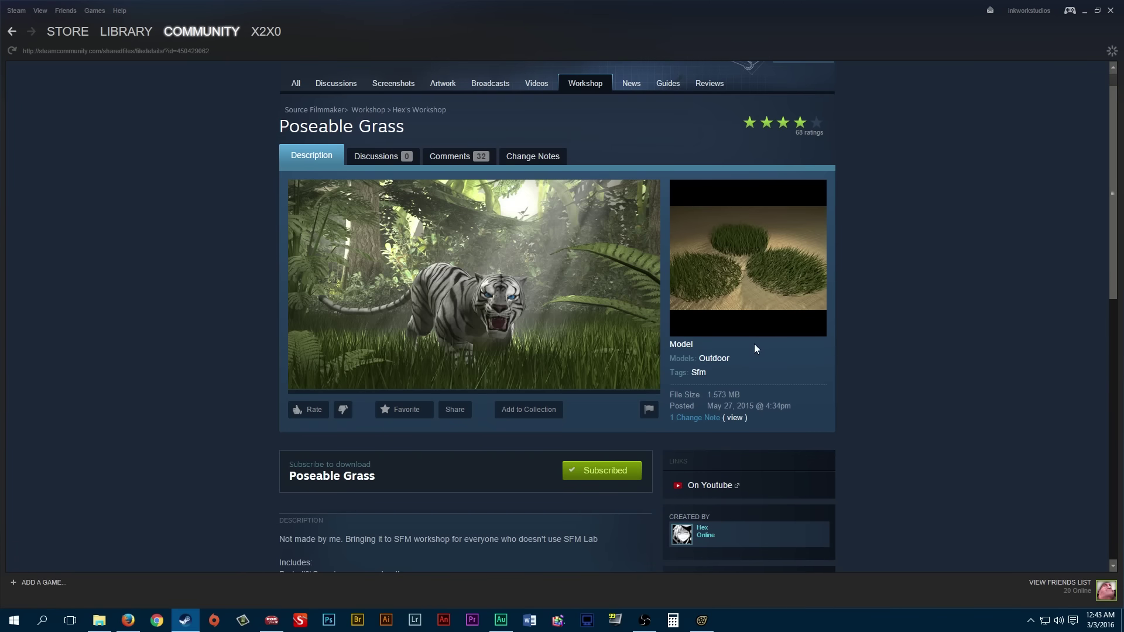
scroll(751, 351, down, 3)
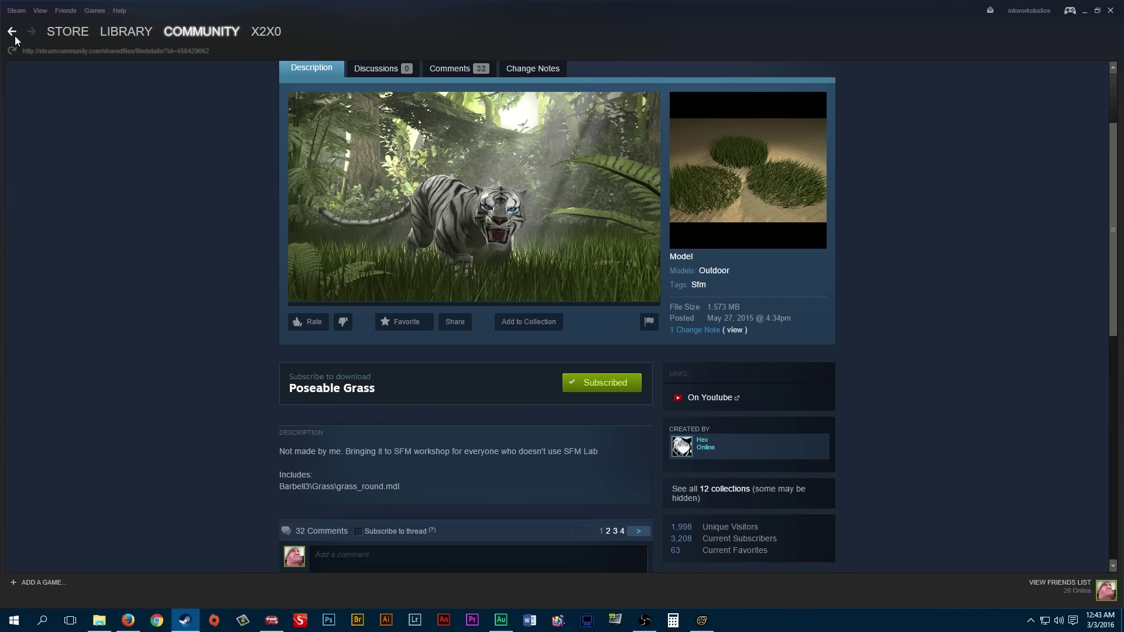
Step: Return to the subscribed items list, browse the rest of page 2 and page 3, and open page 4
key(alt+Left)
scroll(159, 220, down, 4)
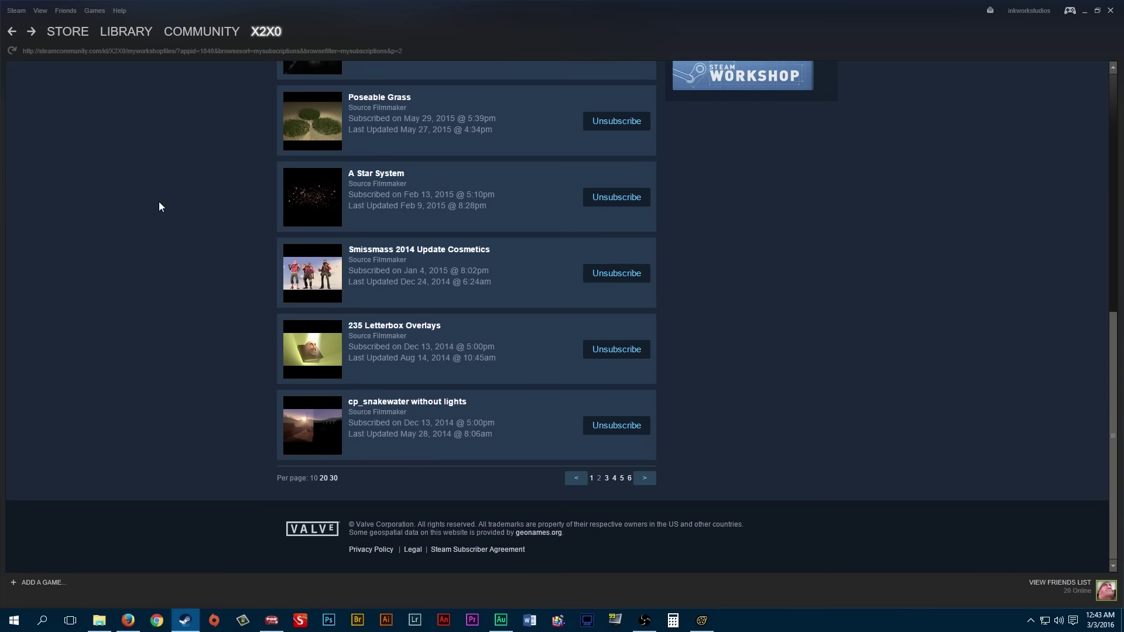
click(607, 479)
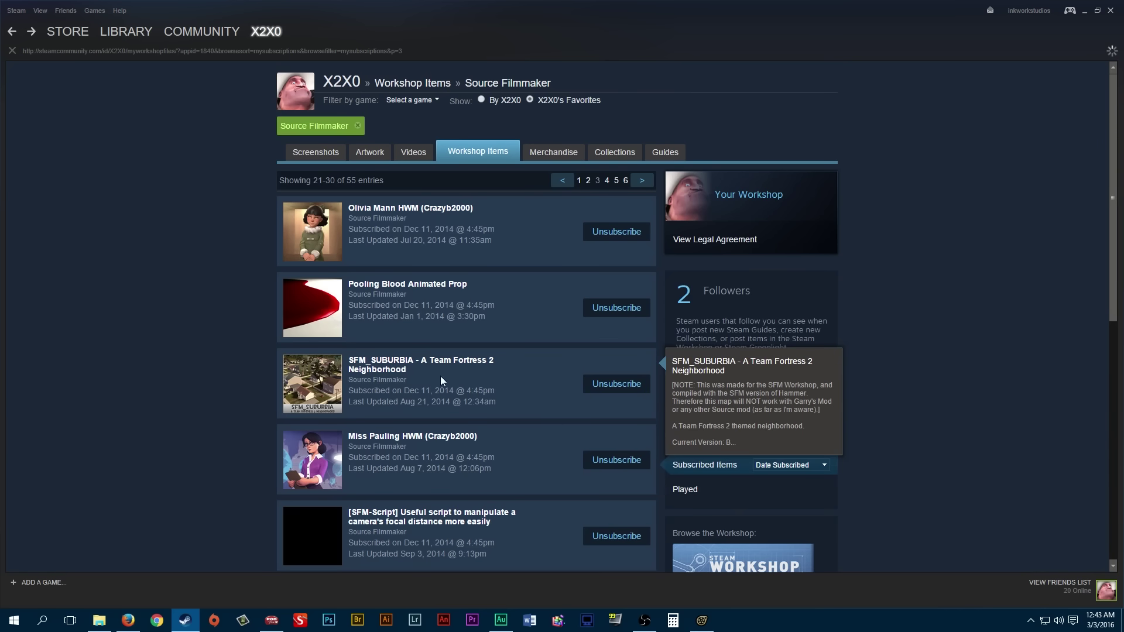
scroll(336, 358, down, 2)
scroll(335, 358, down, 7)
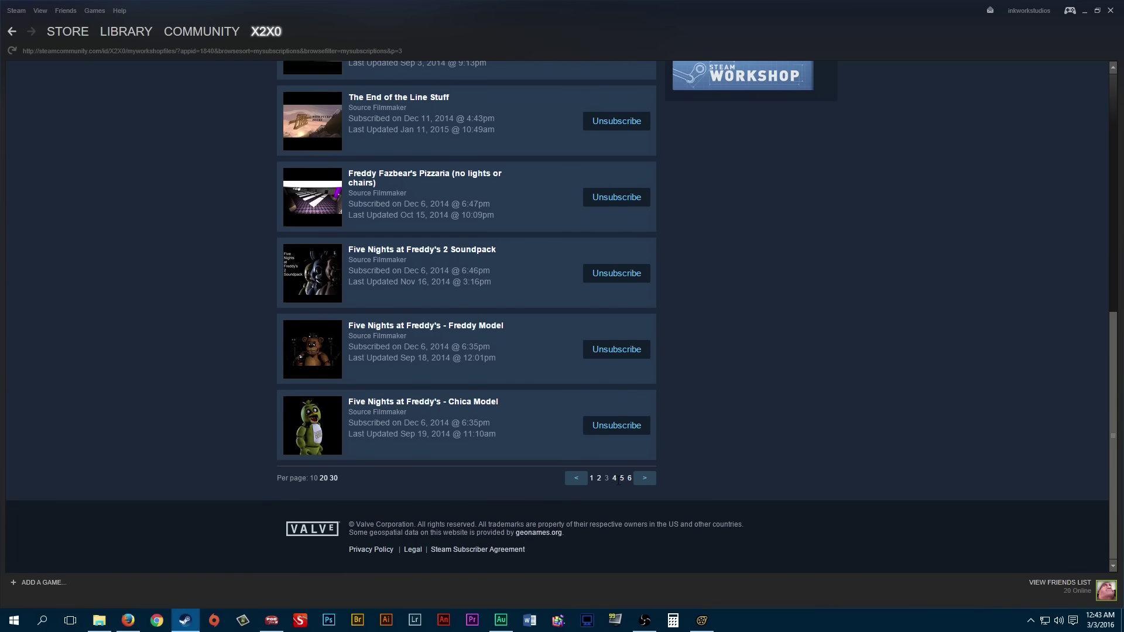
click(614, 479)
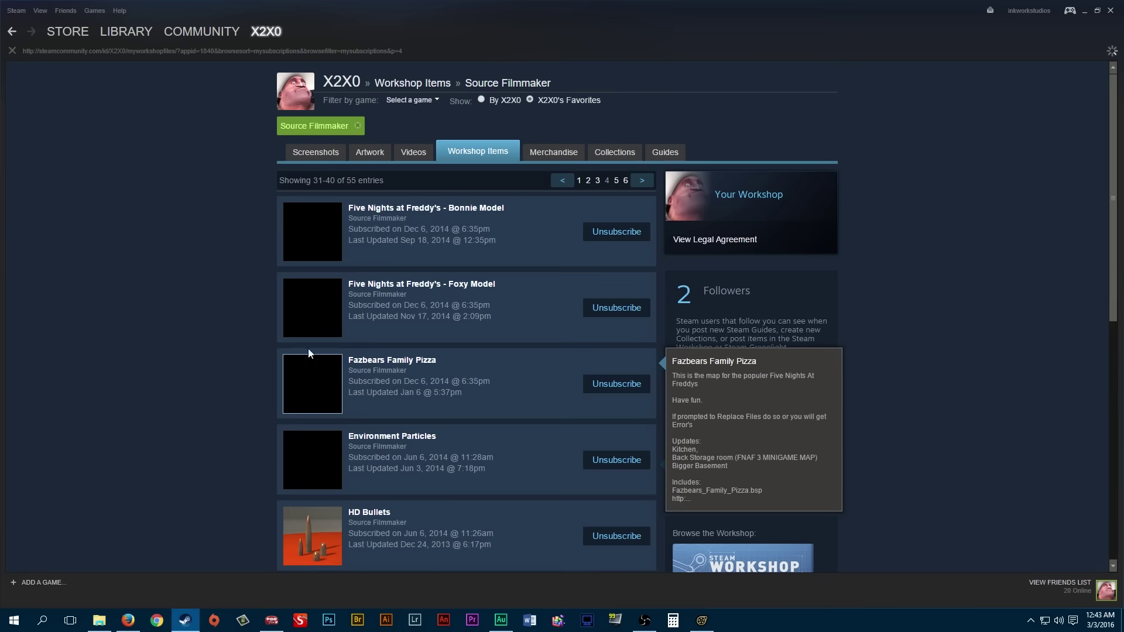
Step: Browse the subscribed Workshop items on page 4 and open page 5
scroll(223, 311, down, 2)
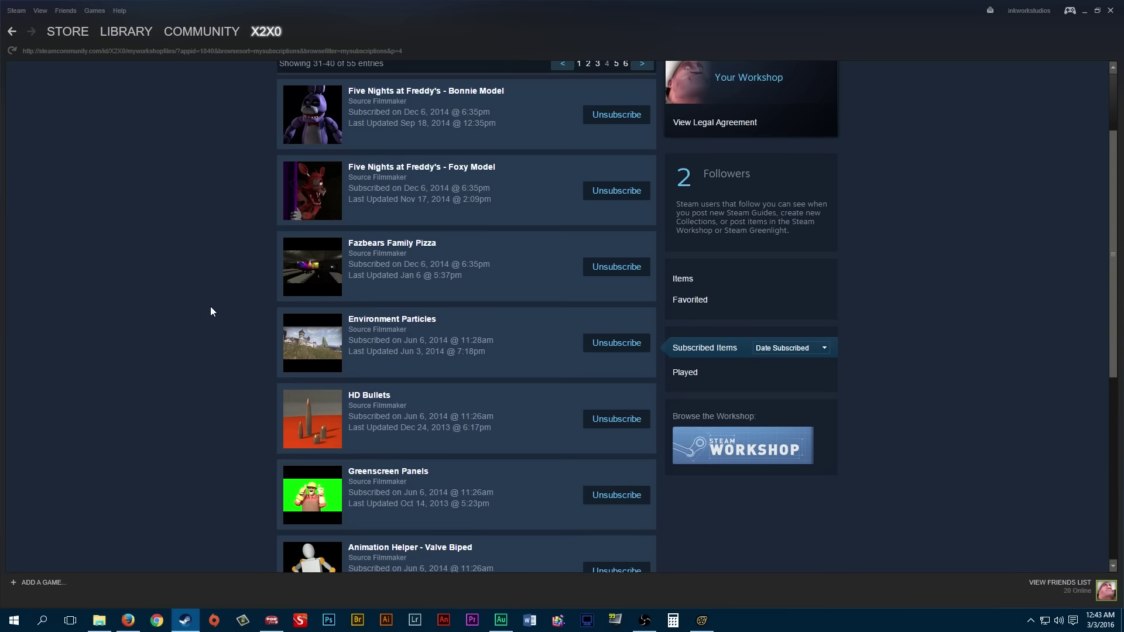
scroll(211, 307, down, 3)
scroll(212, 308, down, 2)
scroll(212, 308, down, 2)
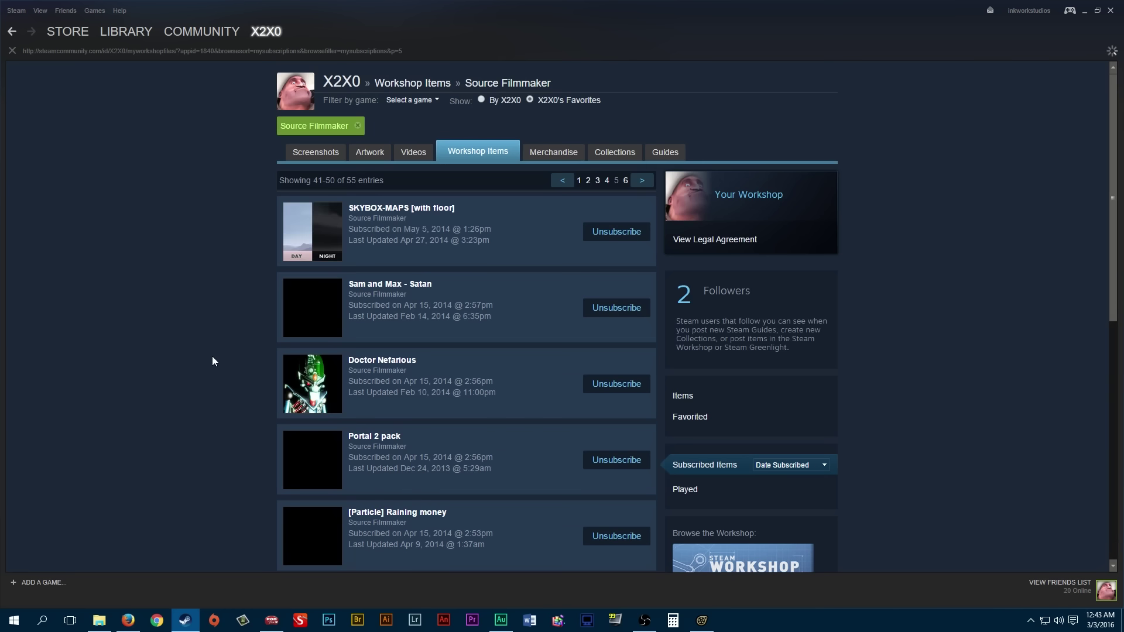
Step: Look through the subscribed Workshop items on page 5, including Floating Particles and Dark Goldrush, and open page 6
mouse_move(336, 216)
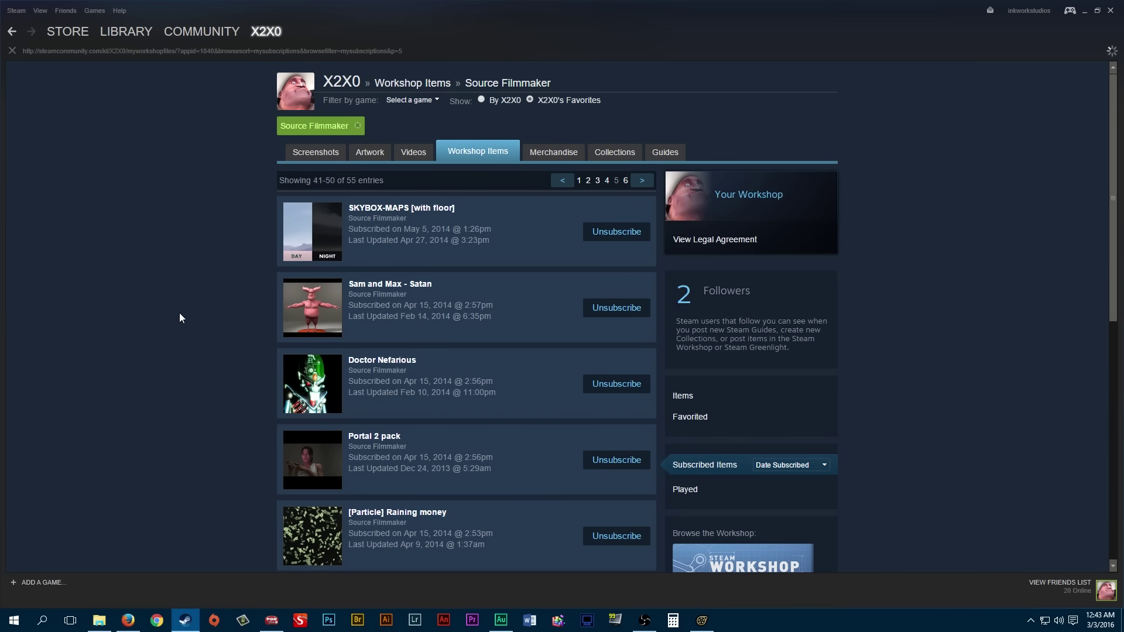
scroll(173, 319, down, 2)
scroll(211, 315, down, 2)
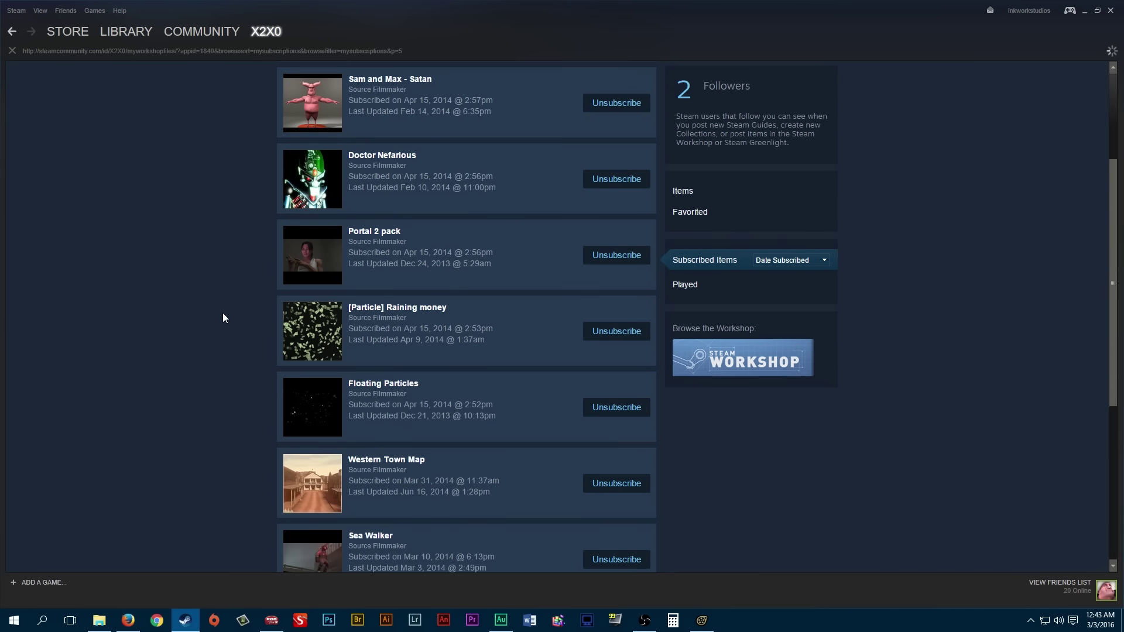
scroll(295, 339, down, 2)
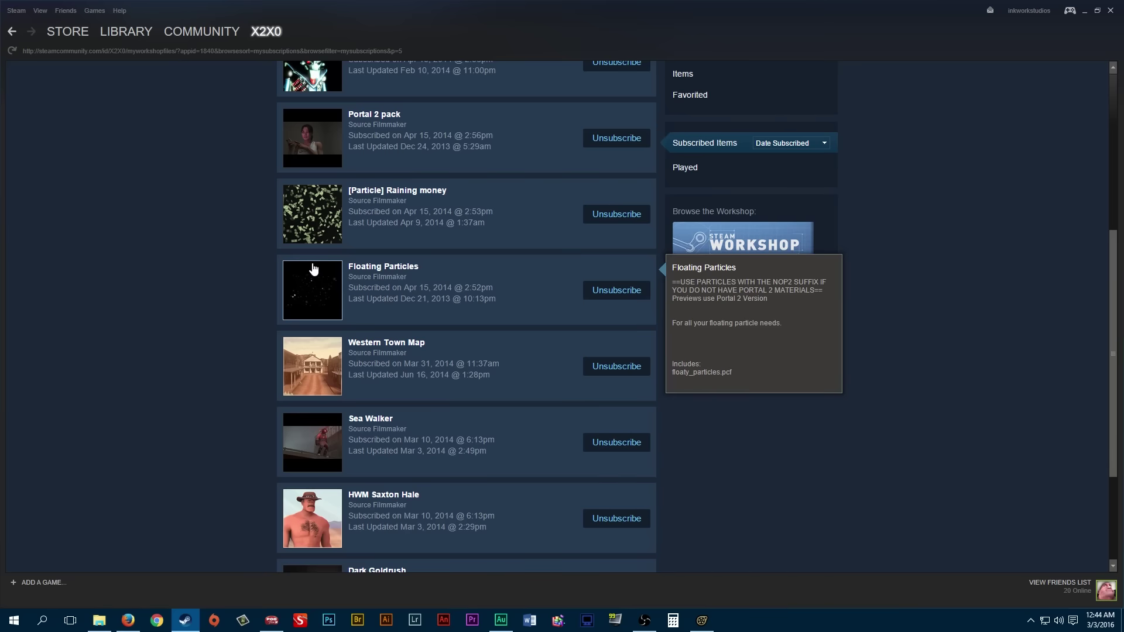
scroll(296, 339, down, 2)
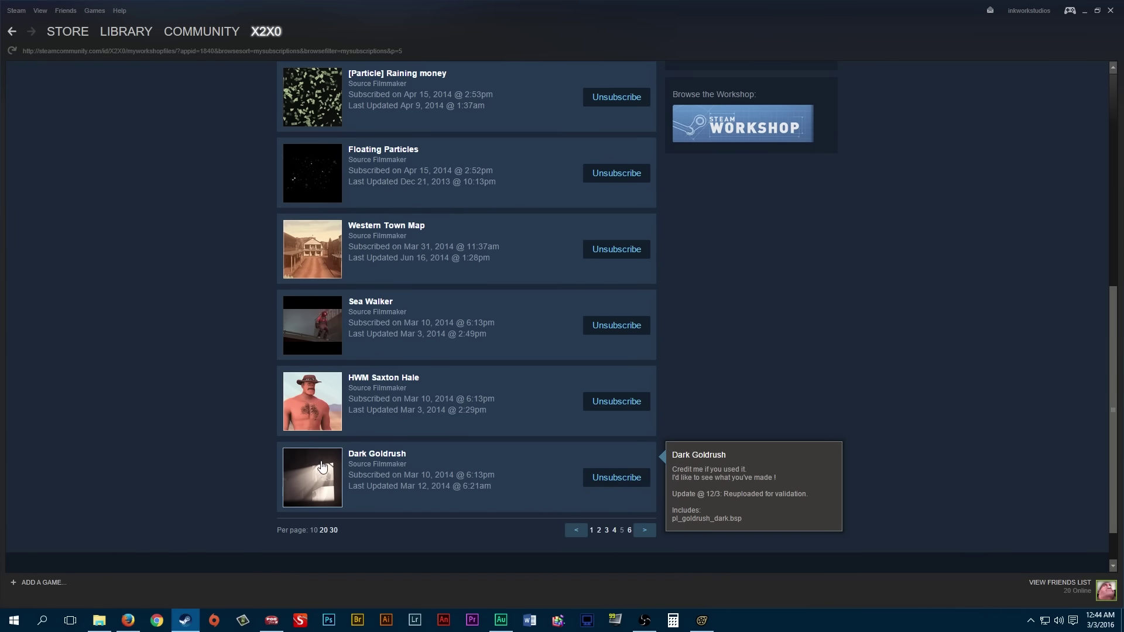
click(629, 531)
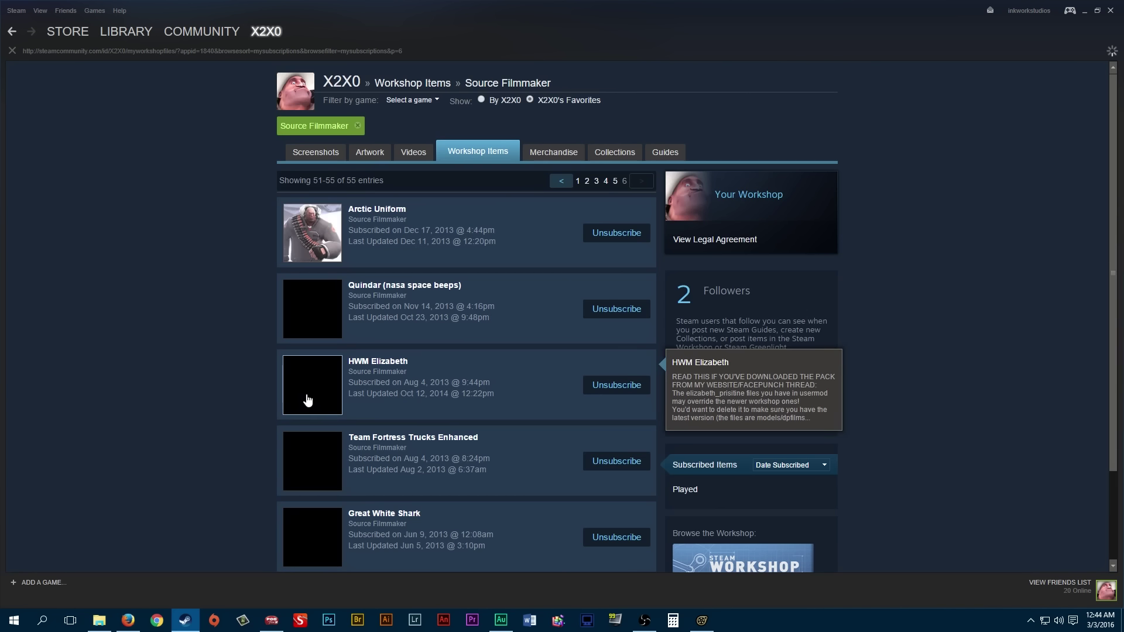
Step: Look through the subscribed Workshop items on page 6 and the Your Workshop and Subscribed Items sections
scroll(308, 313, down, 2)
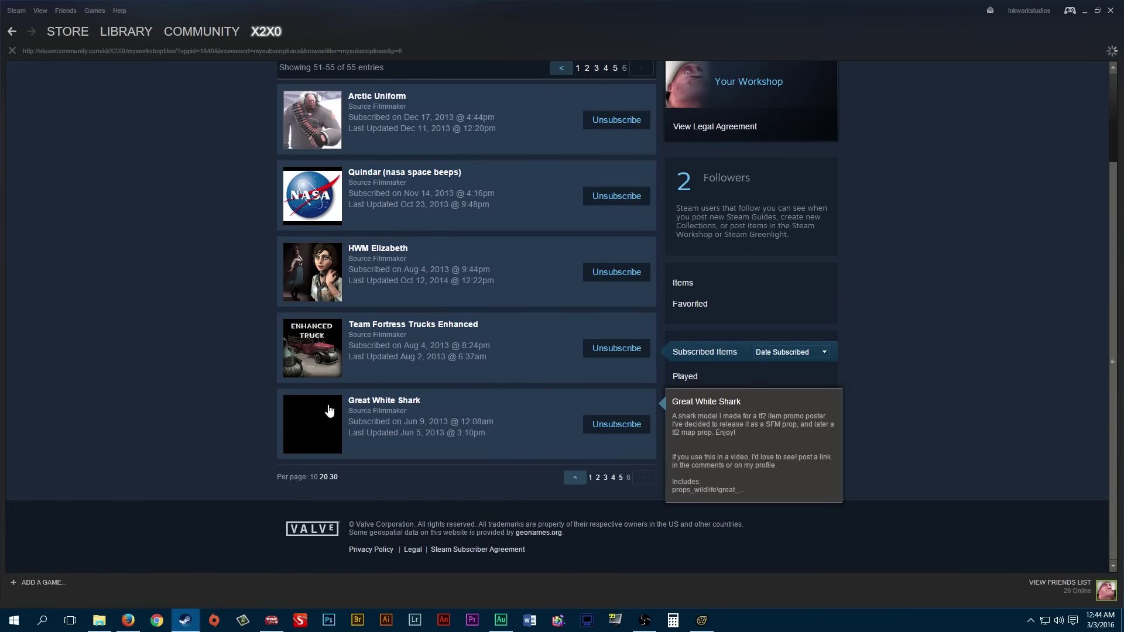
scroll(187, 404, up, 2)
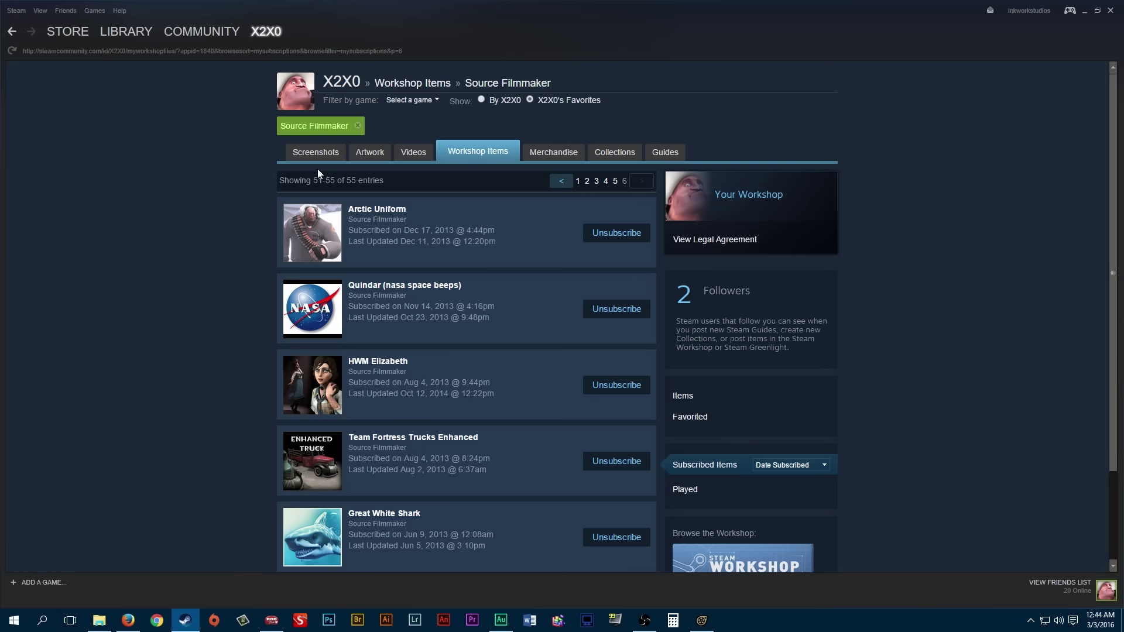
scroll(322, 170, down, 2)
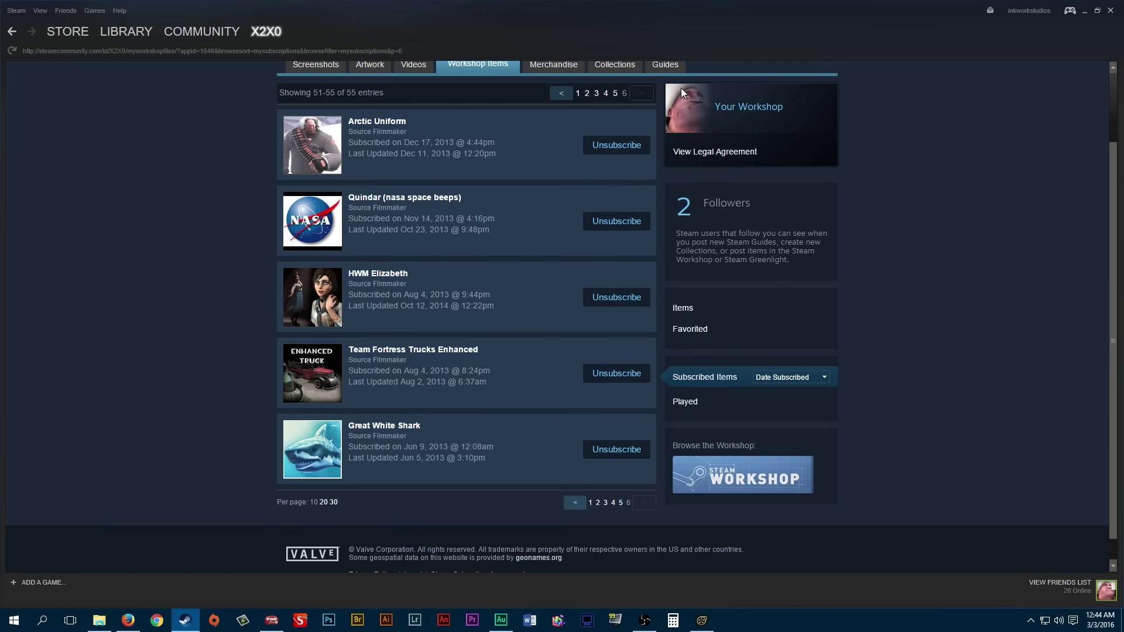
scroll(726, 246, up, 2)
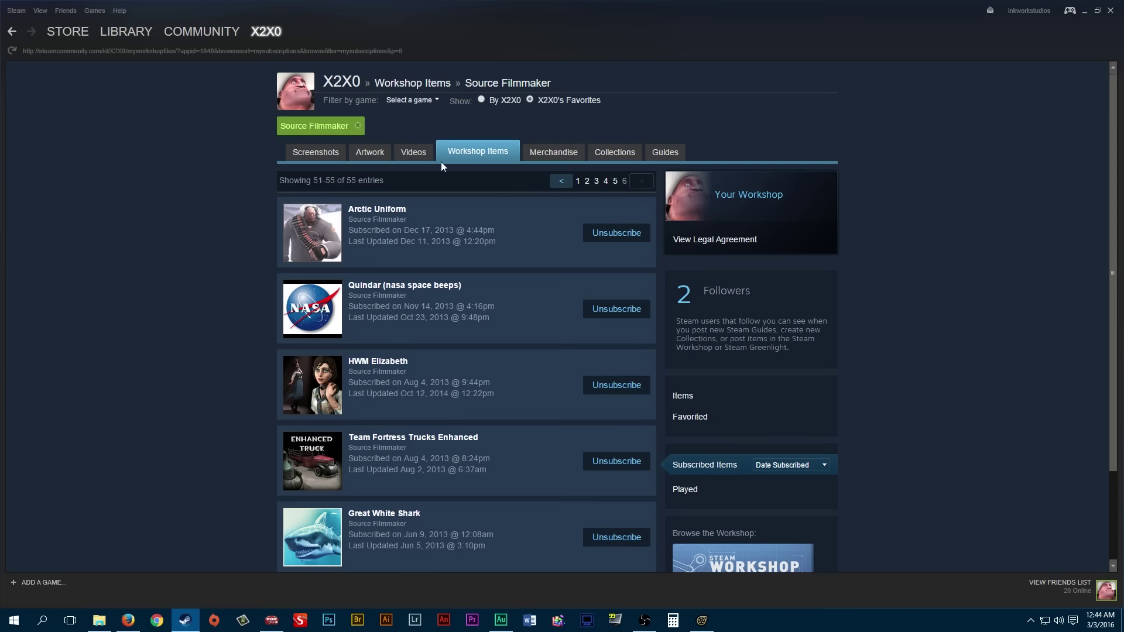
drag(727, 195, 767, 246)
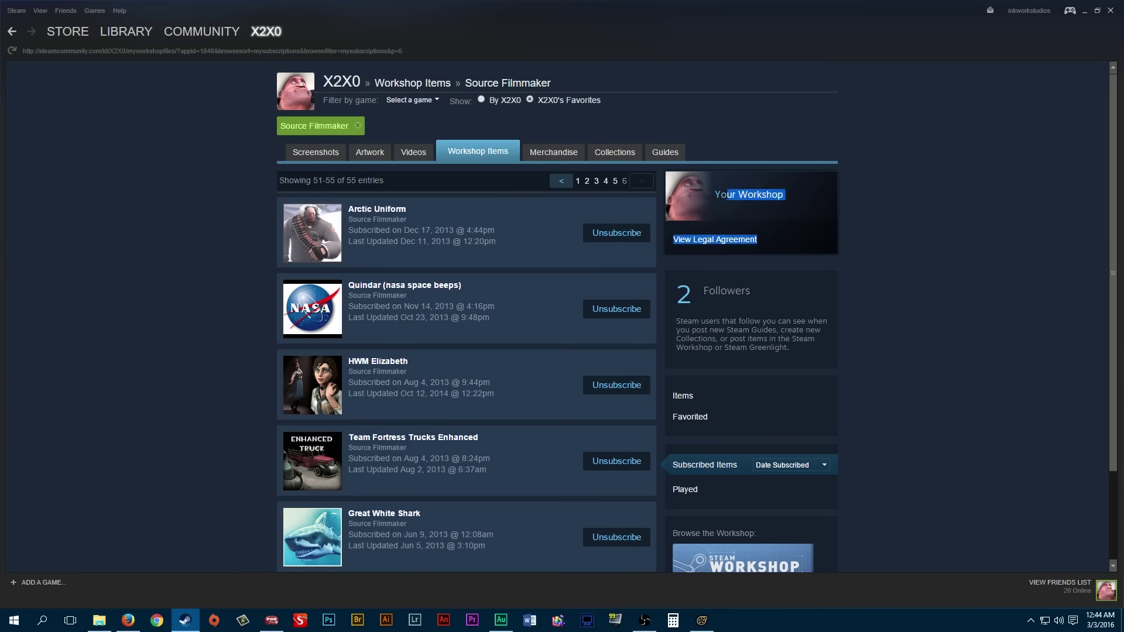
drag(715, 194, 787, 200)
click(784, 237)
scroll(744, 352, down, 3)
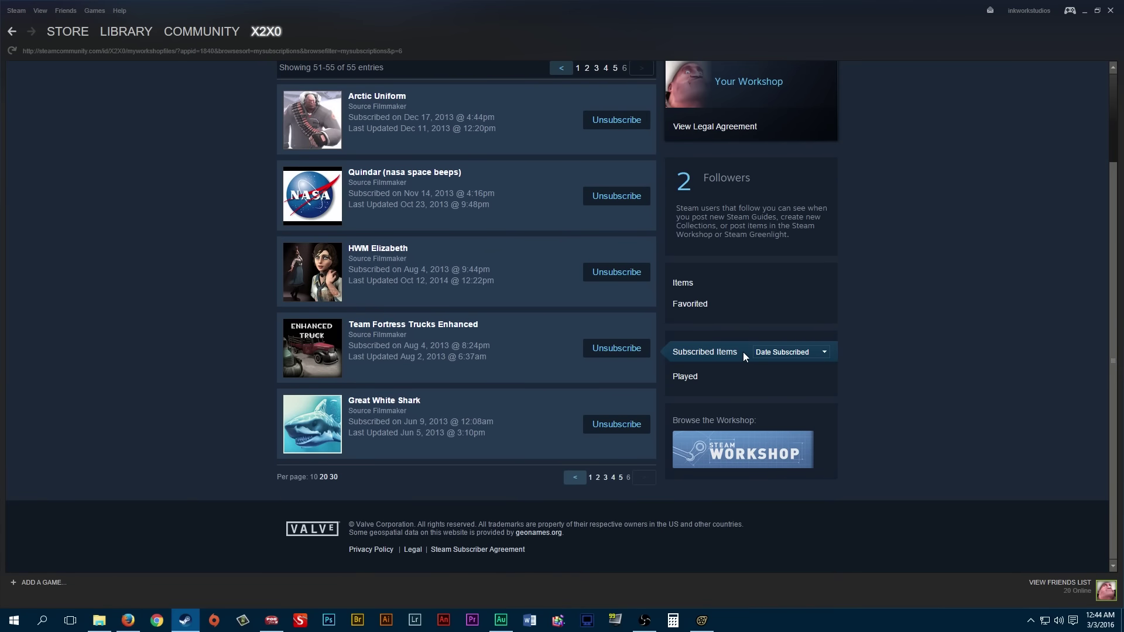
Step: Return to Source Filmmaker and inspect the scene through the work camera with lighting turned off
click(1085, 12)
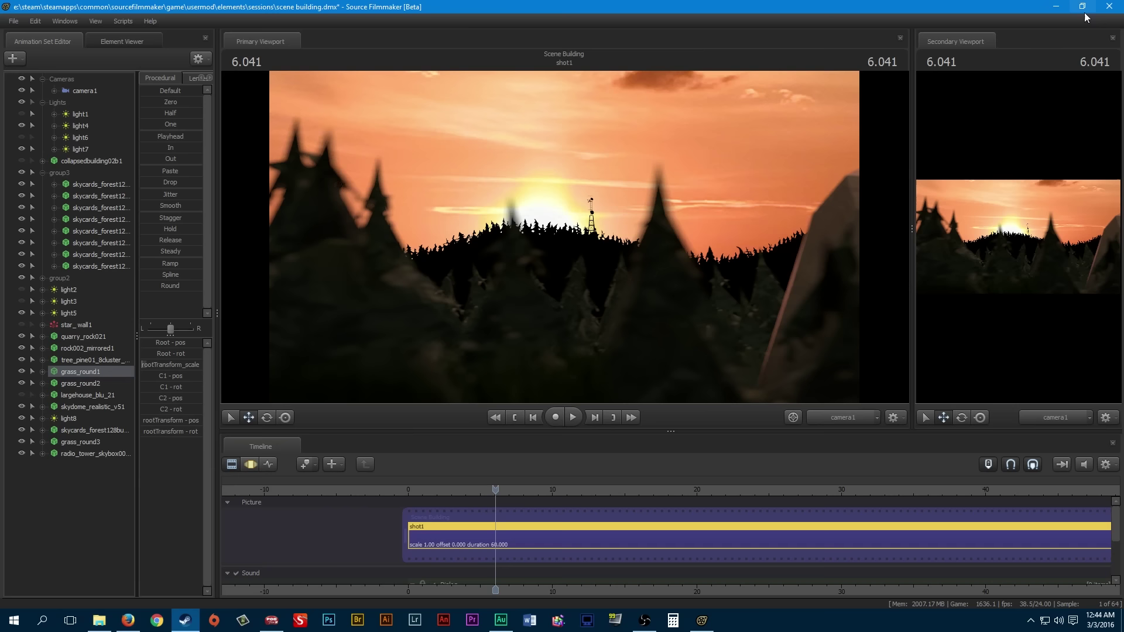
click(841, 415)
drag(816, 375, 832, 326)
drag(564, 243, 565, 237)
key(s)
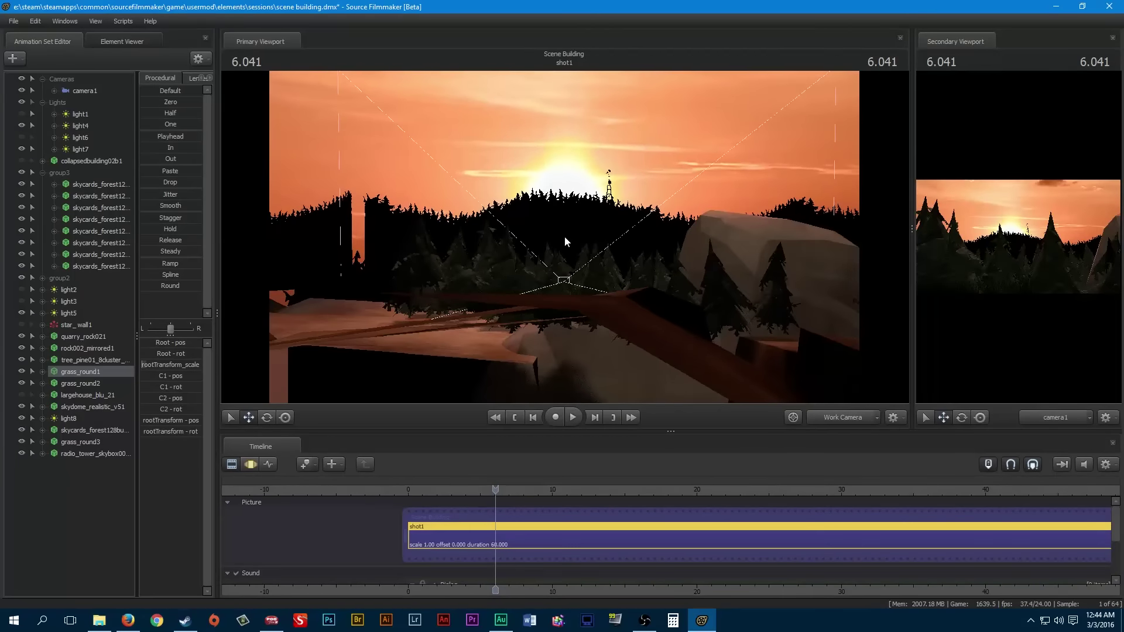
right_click(577, 240)
click(606, 273)
key(w)
mouse_move(676, 291)
mouse_down()
mouse_move(684, 286)
mouse_move(664, 301)
mouse_up()
key(x)
Step: Switch the primary viewport to camera1 with lighting enabled and move the playhead to 6.000
click(844, 416)
right_click(718, 242)
right_click(718, 241)
click(744, 266)
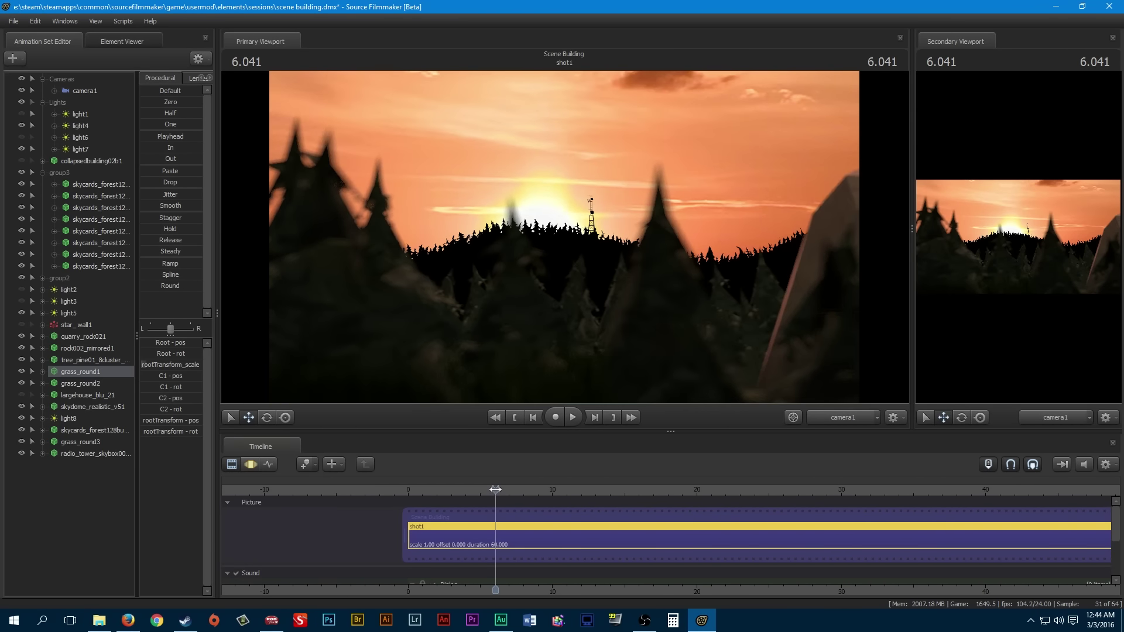
drag(496, 490, 495, 489)
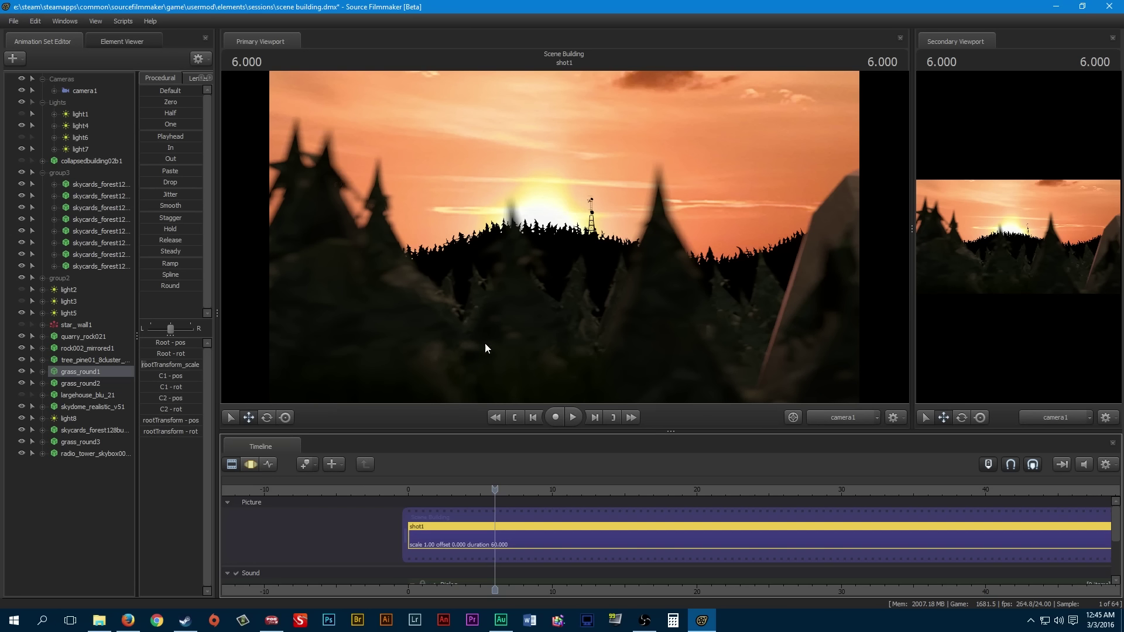
Step: Switch the primary viewport to the work camera, look away from the forest scene, and disable lighting
click(855, 418)
click(842, 408)
key(s)
drag(785, 328, 762, 316)
drag(590, 251, 708, 211)
right_click(590, 251)
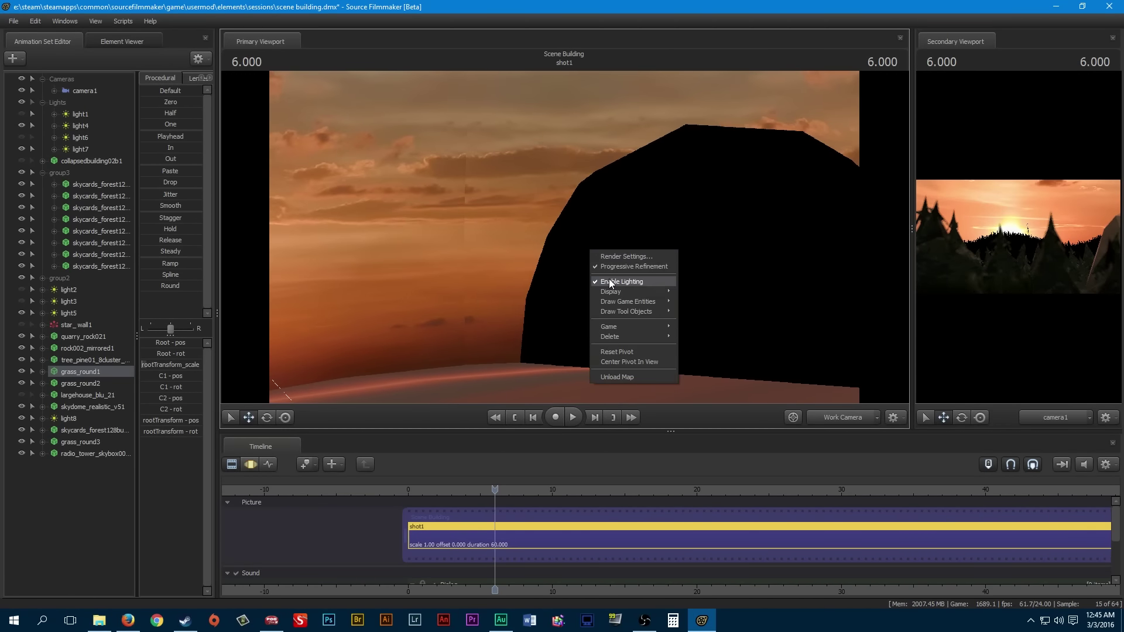
click(608, 281)
Step: Move up to the brick wall with the work camera and turn off drawing of World Brush Models
right_click(600, 273)
drag(601, 273, 565, 237)
key(w)
key(s)
right_click(565, 237)
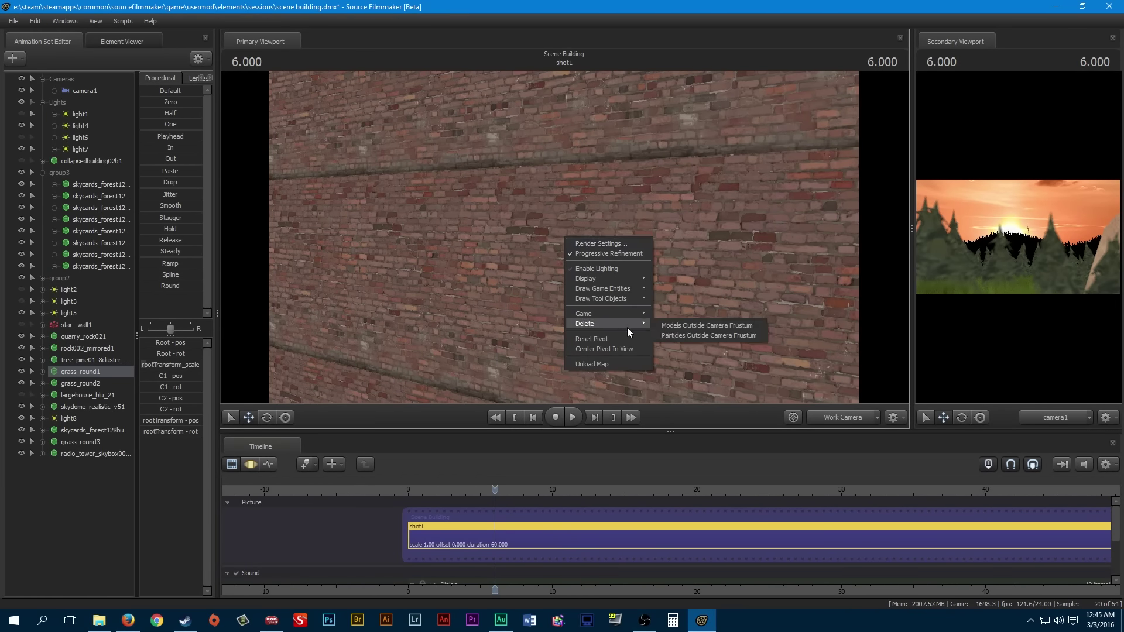
click(558, 237)
drag(557, 237, 564, 236)
right_click(561, 237)
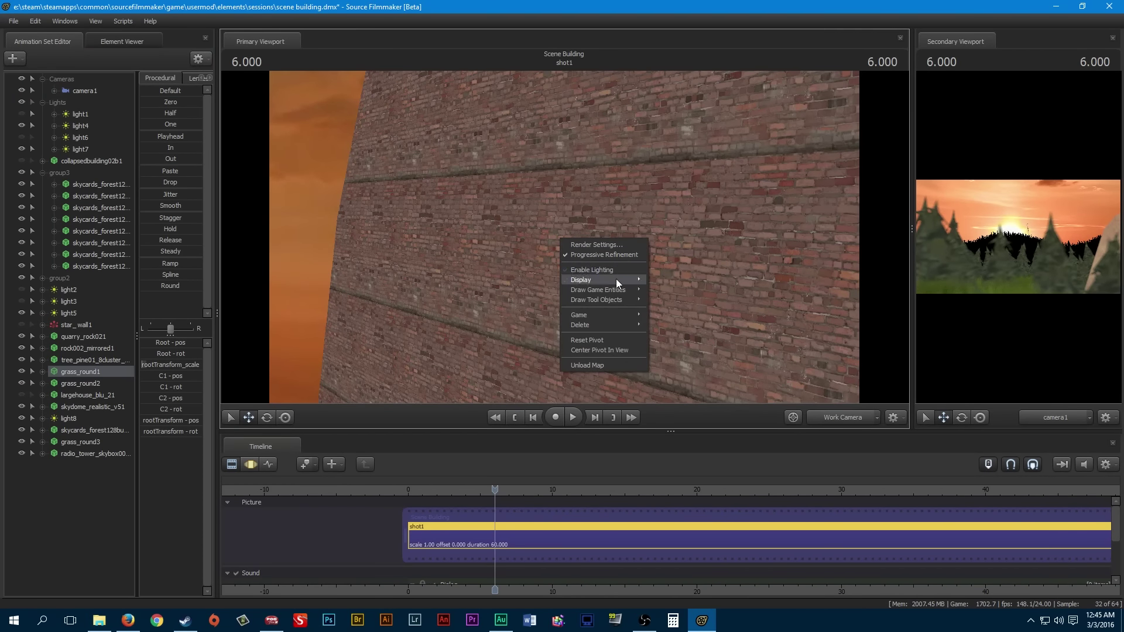
mouse_move(616, 279)
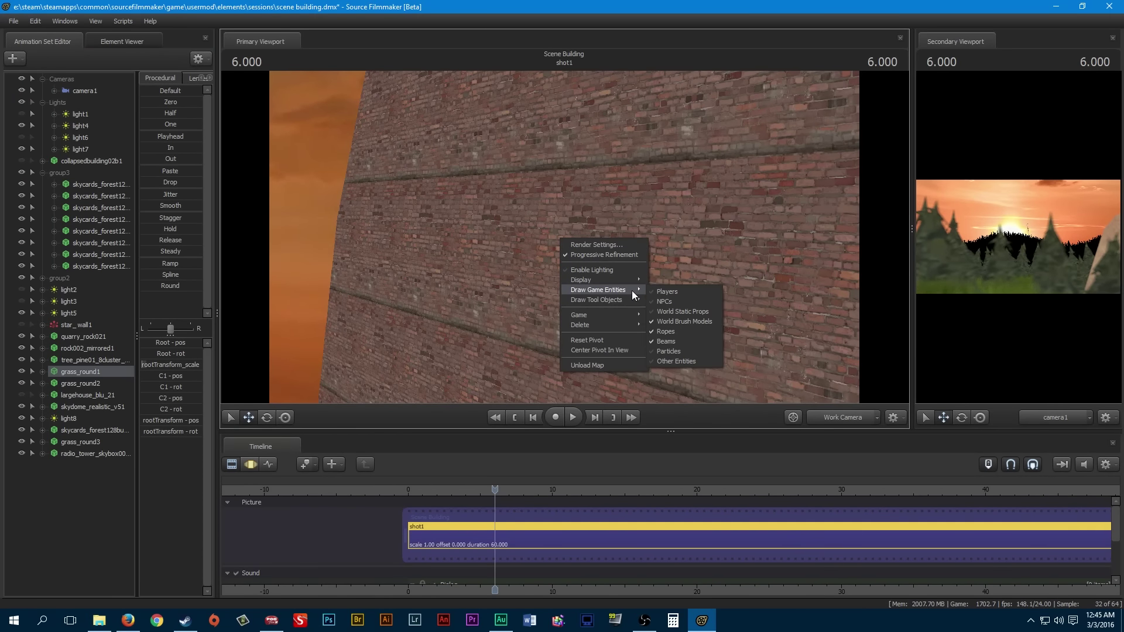
click(669, 322)
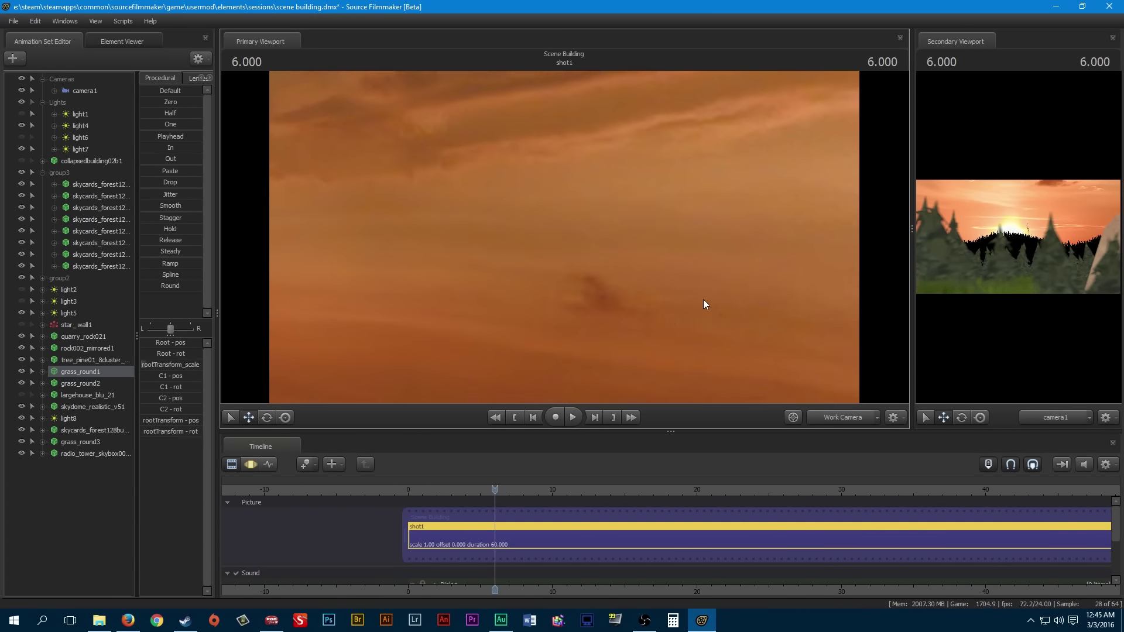
Step: Look around the scene with the map's brush models hidden and return the primary viewport to camera1
drag(669, 322, 638, 287)
key(w)
drag(394, 275, 428, 258)
click(845, 418)
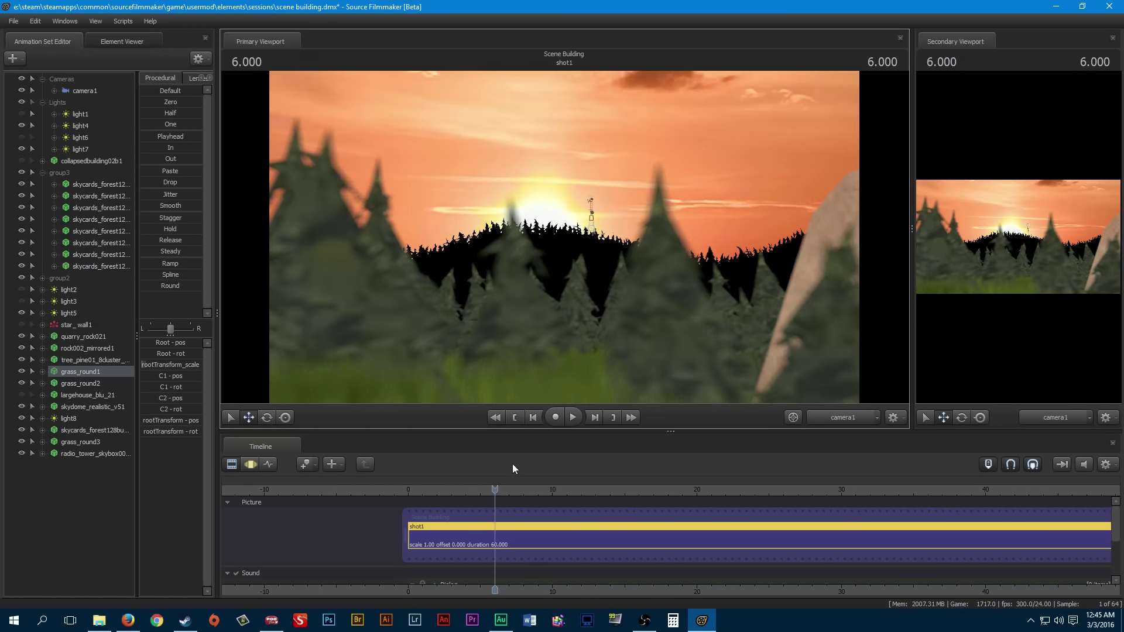
Step: Switch the primary viewport to the work camera and view the forest skycards, rocks and trees from above
click(842, 417)
drag(578, 242, 535, 272)
key(w)
drag(505, 222, 568, 268)
drag(568, 208, 571, 238)
drag(638, 291, 638, 291)
drag(691, 161, 676, 137)
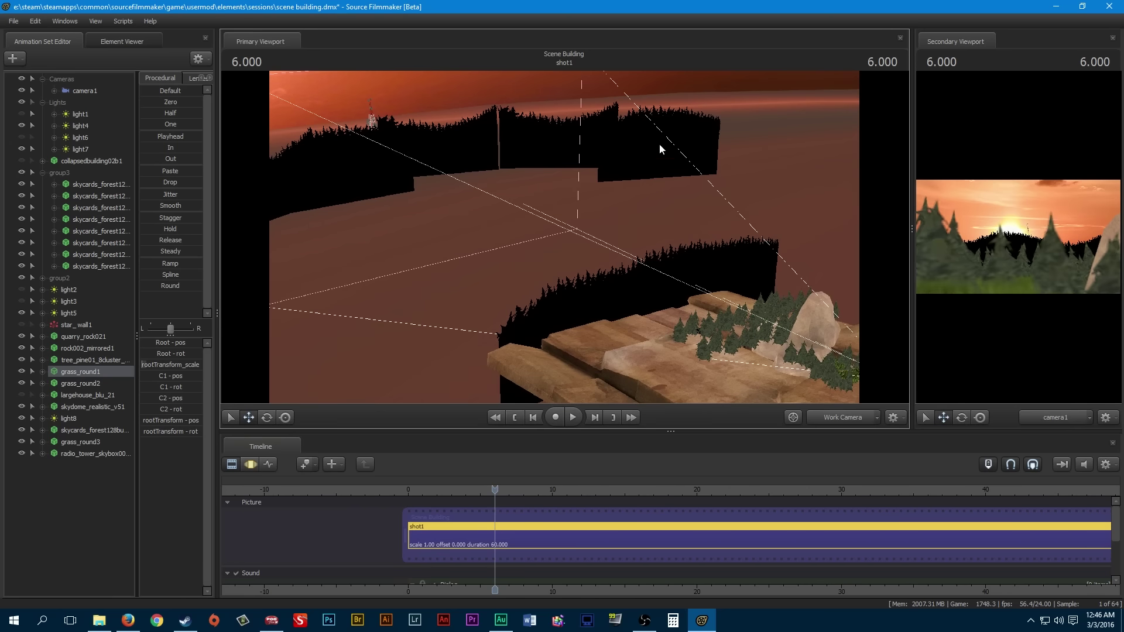
Step: Start creating an animation set for a new model and filter the model files by "skycard"
click(54, 538)
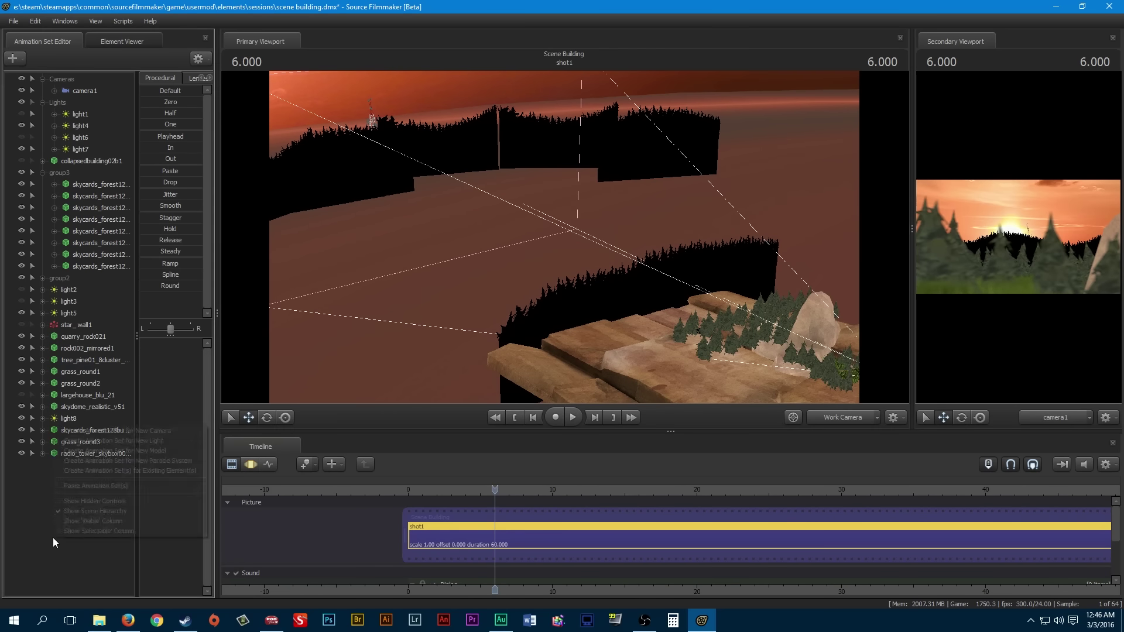
right_click(54, 537)
click(147, 451)
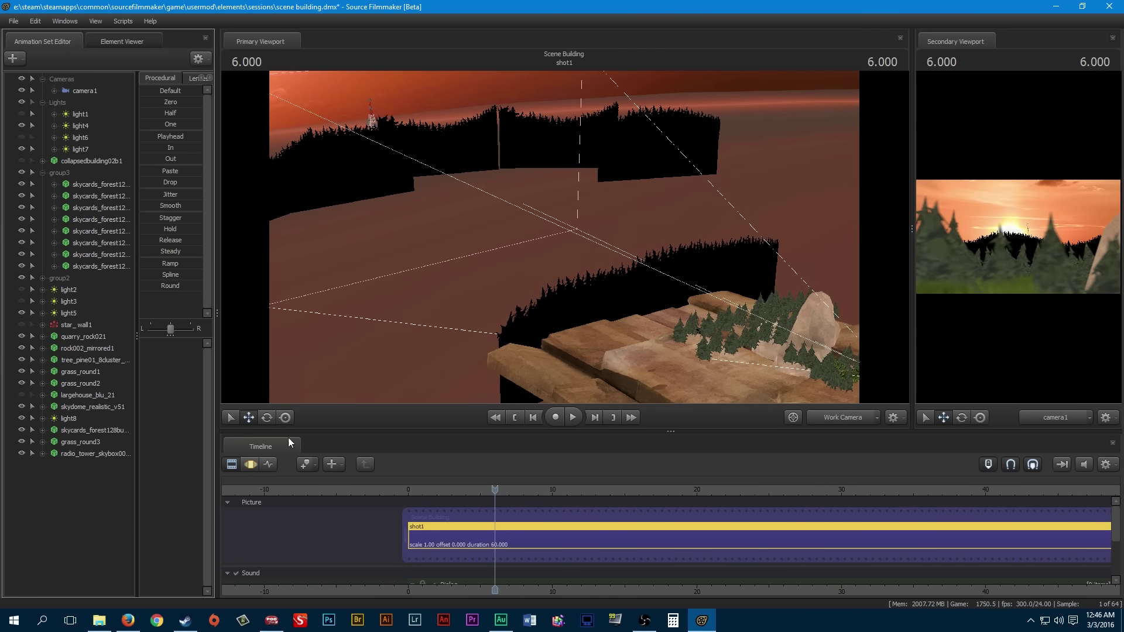
text(skycard)
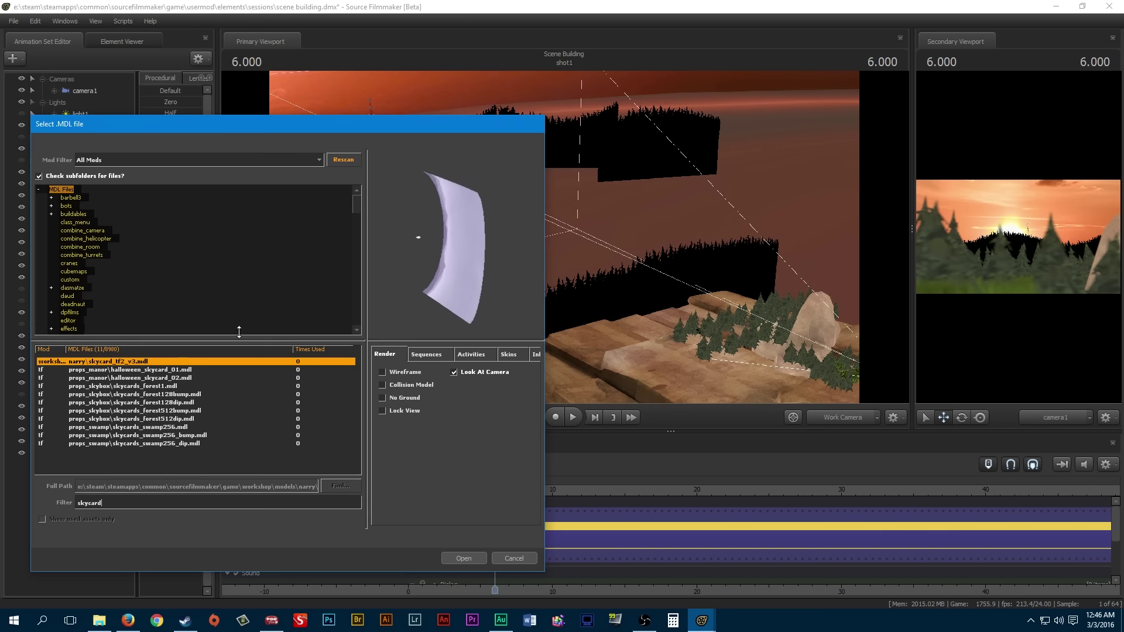
Step: Preview the skycard_tf2_v3, skycards_forest512bump and skycards_forest128bump models from different angles
mouse_move(446, 258)
mouse_down()
mouse_move(478, 258)
mouse_move(439, 264)
mouse_move(471, 243)
mouse_move(450, 239)
mouse_up()
click(187, 411)
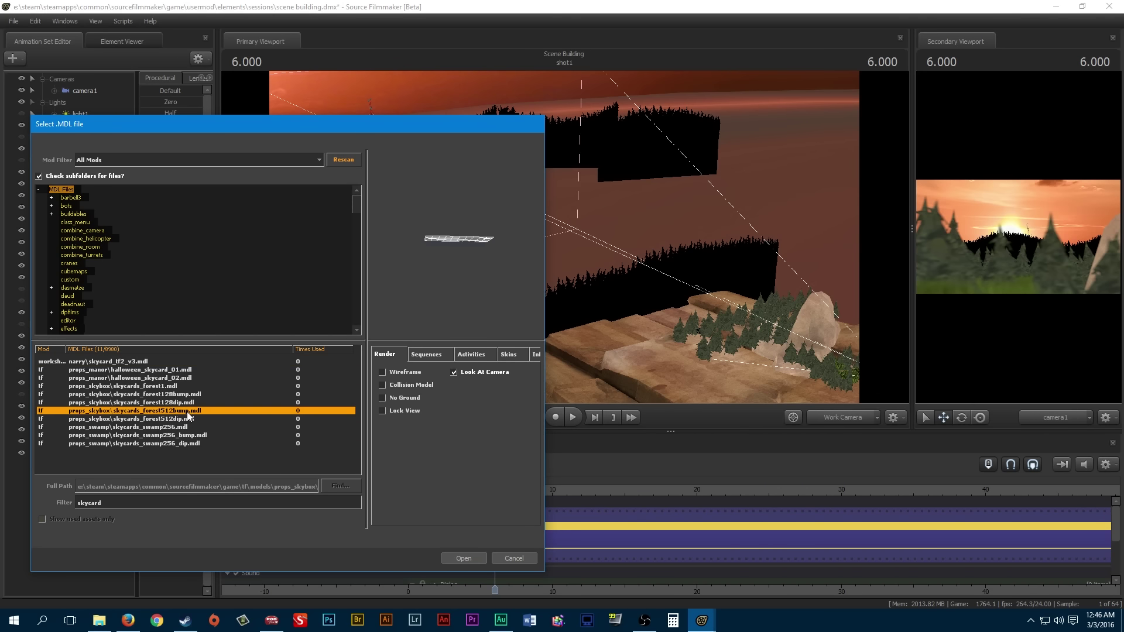
key(Up)
key(Up)
key(Up)
key(Down)
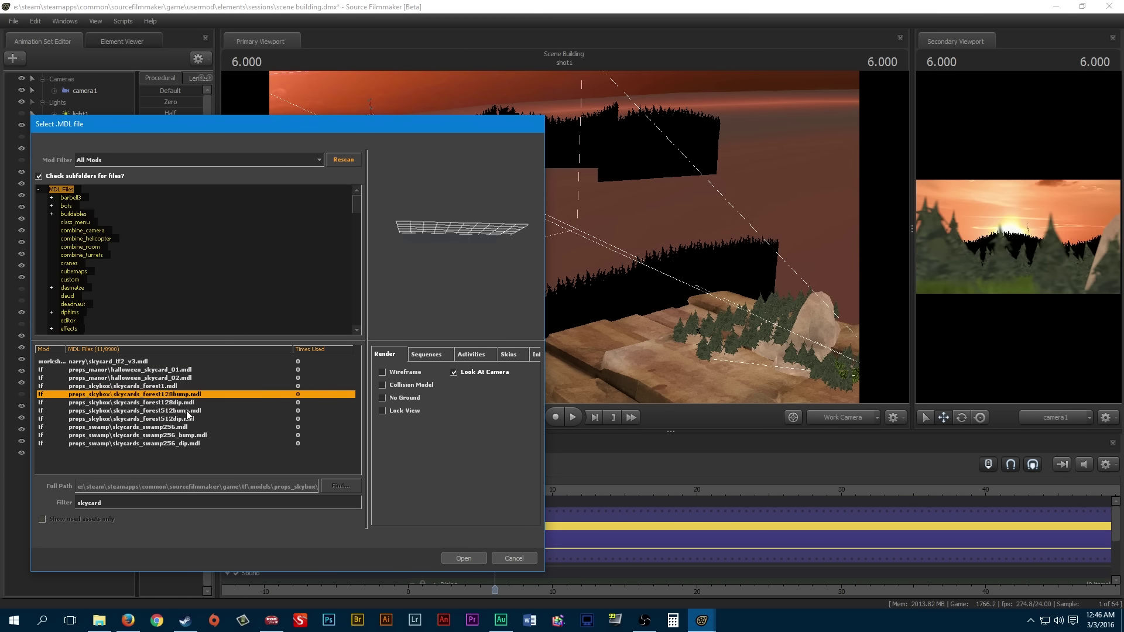
drag(468, 268, 472, 226)
right_drag(448, 241, 445, 202)
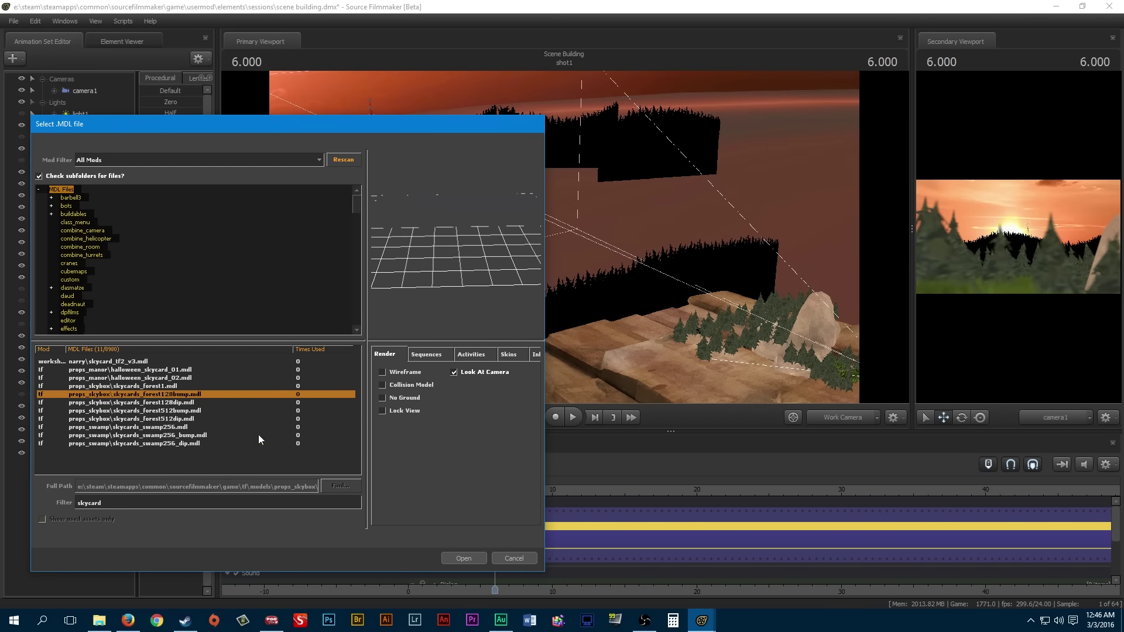
Step: Compare the previews of skycards_forest1, skycards_forest128bump, skycards_forest128dip and skycards_forest512bump, ending on skycards_forest128dip
click(155, 404)
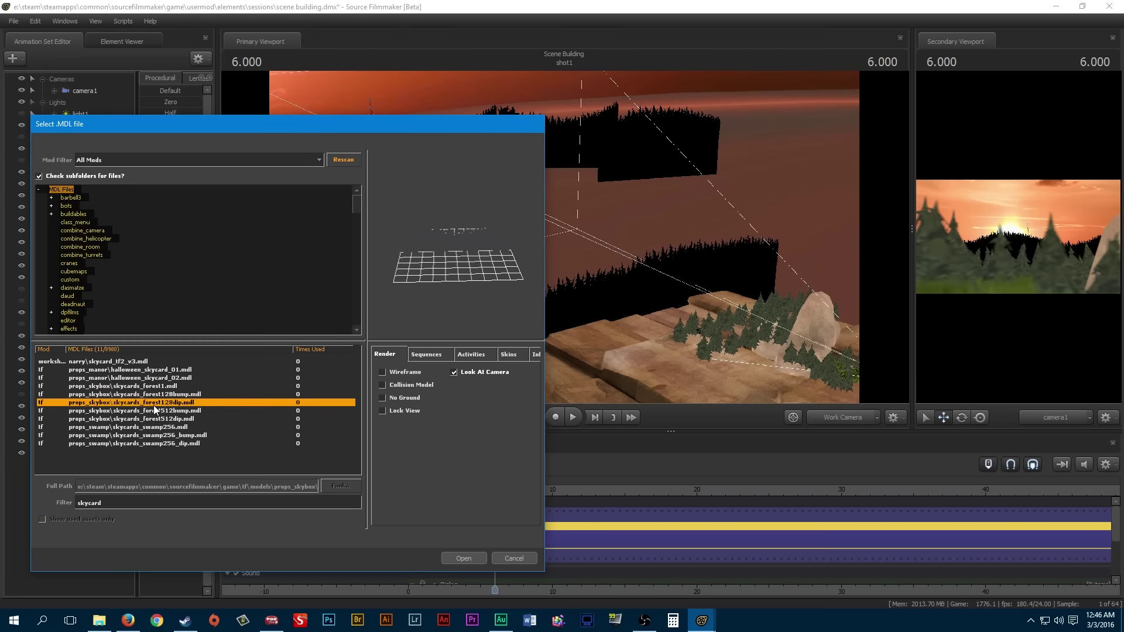
click(157, 411)
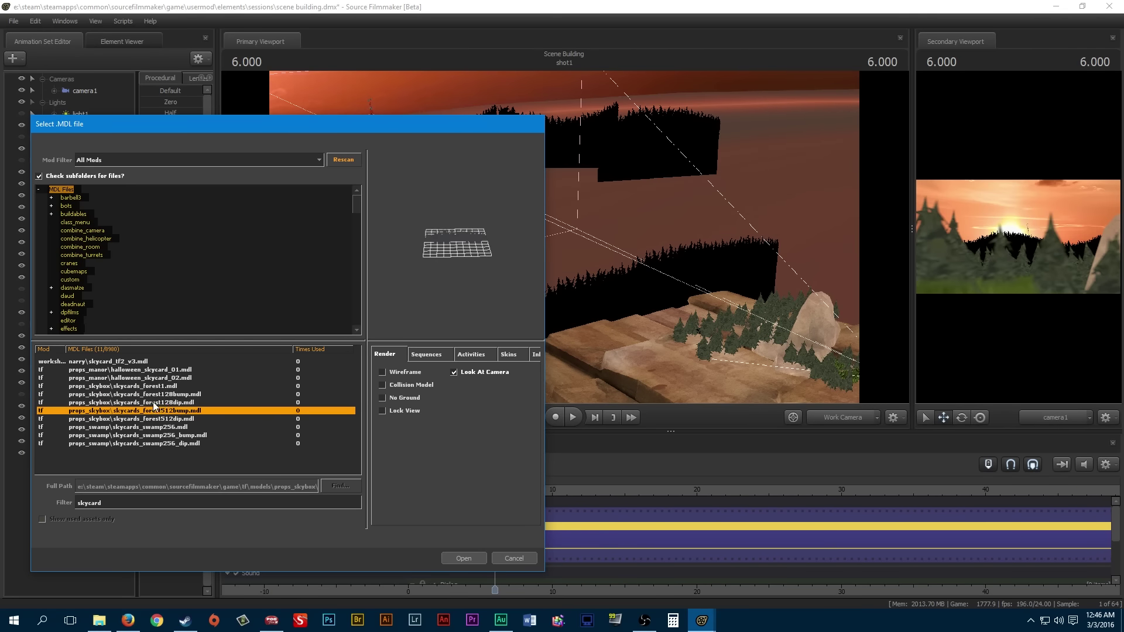
click(154, 403)
click(159, 395)
click(161, 404)
click(164, 410)
click(166, 397)
click(170, 387)
click(171, 403)
click(174, 386)
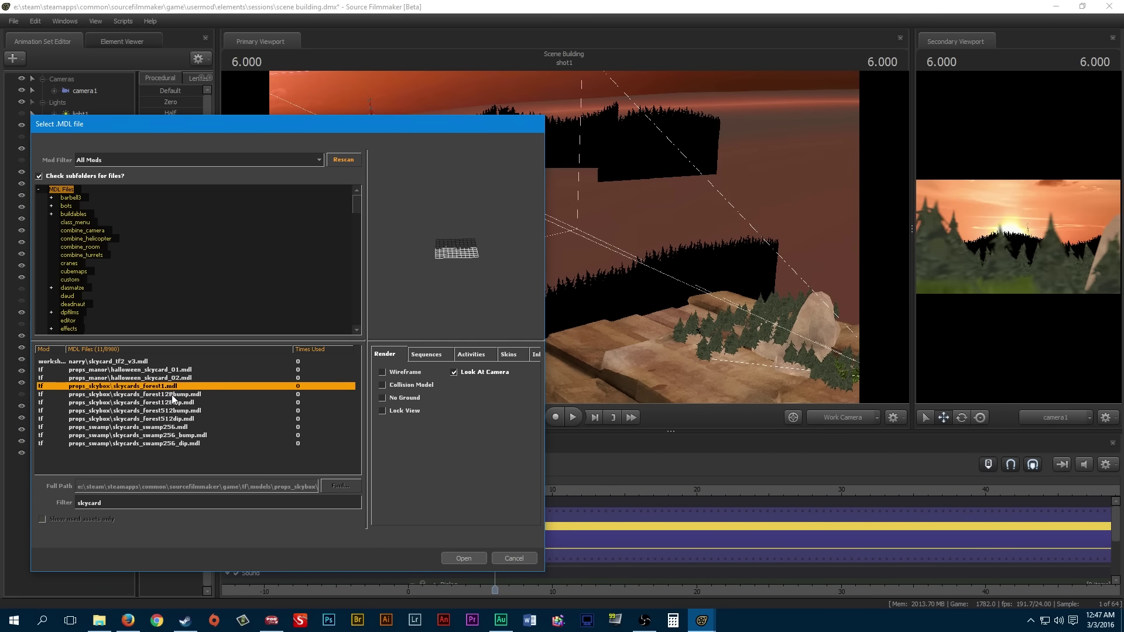
click(172, 395)
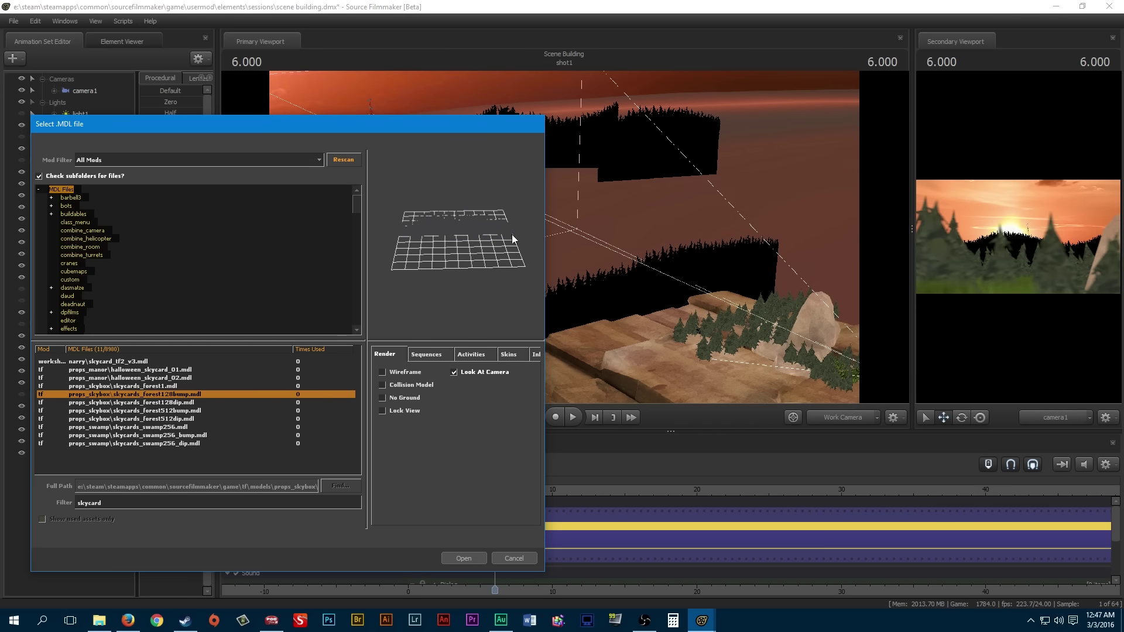
click(191, 404)
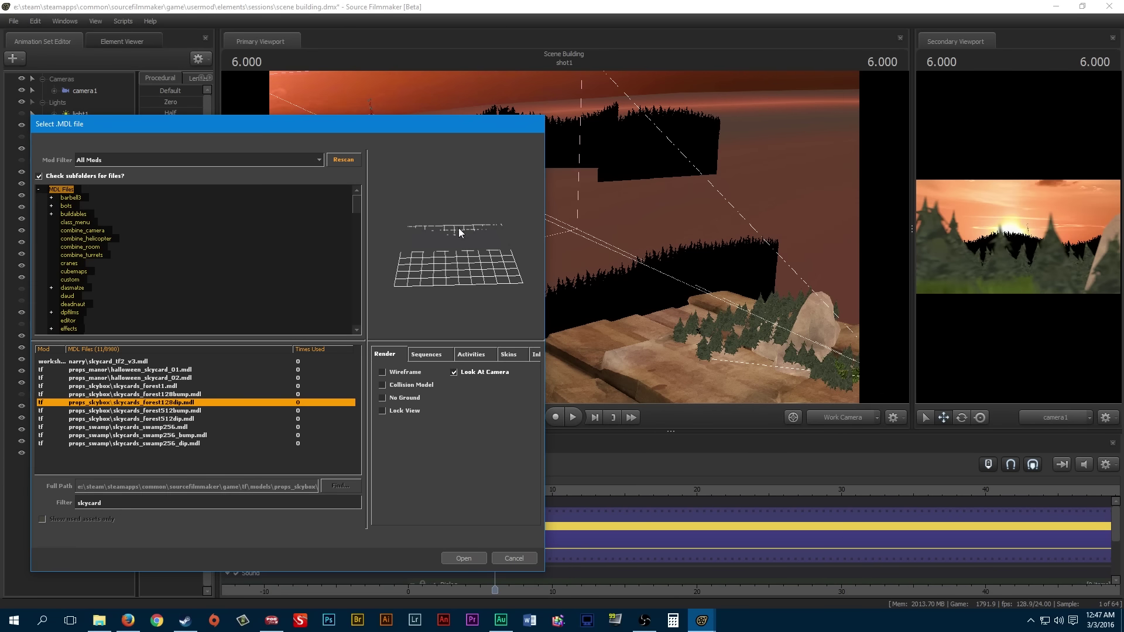
Step: Compare the skycards_forest128bump, skycards_forest128dip and skycards_forest512bump previews again, and cancel the model selection
click(181, 395)
click(181, 409)
click(183, 402)
click(186, 396)
click(186, 403)
click(526, 557)
Step: View the forest skycards from farther back and check the skin options available for the second skycard in group3
drag(601, 264, 547, 240)
key(s)
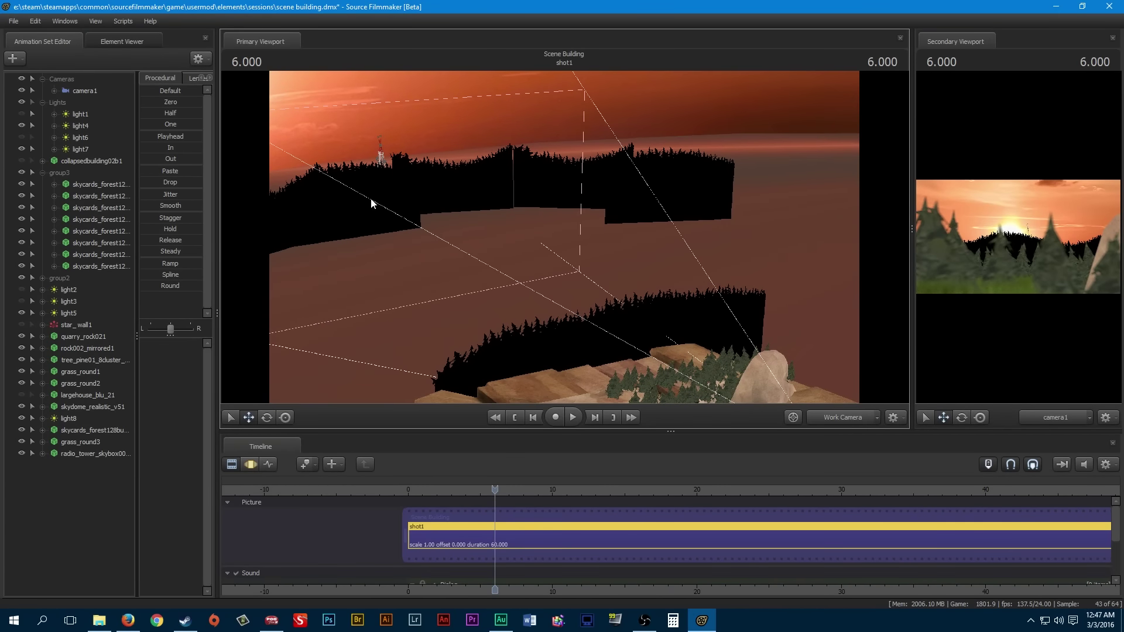
right_click(97, 195)
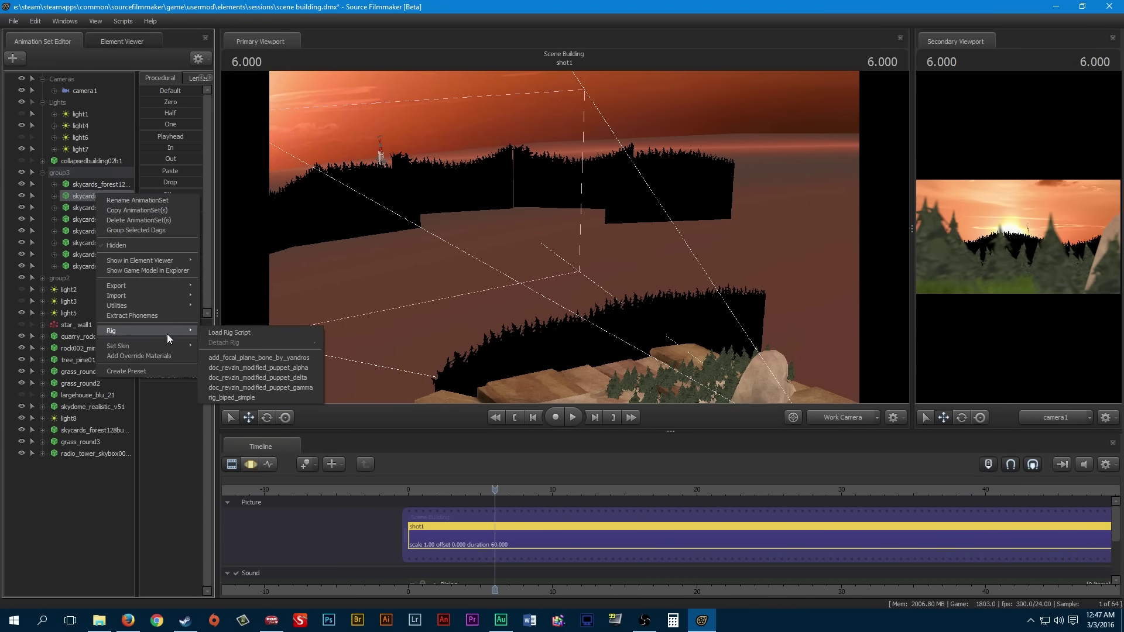
mouse_move(174, 346)
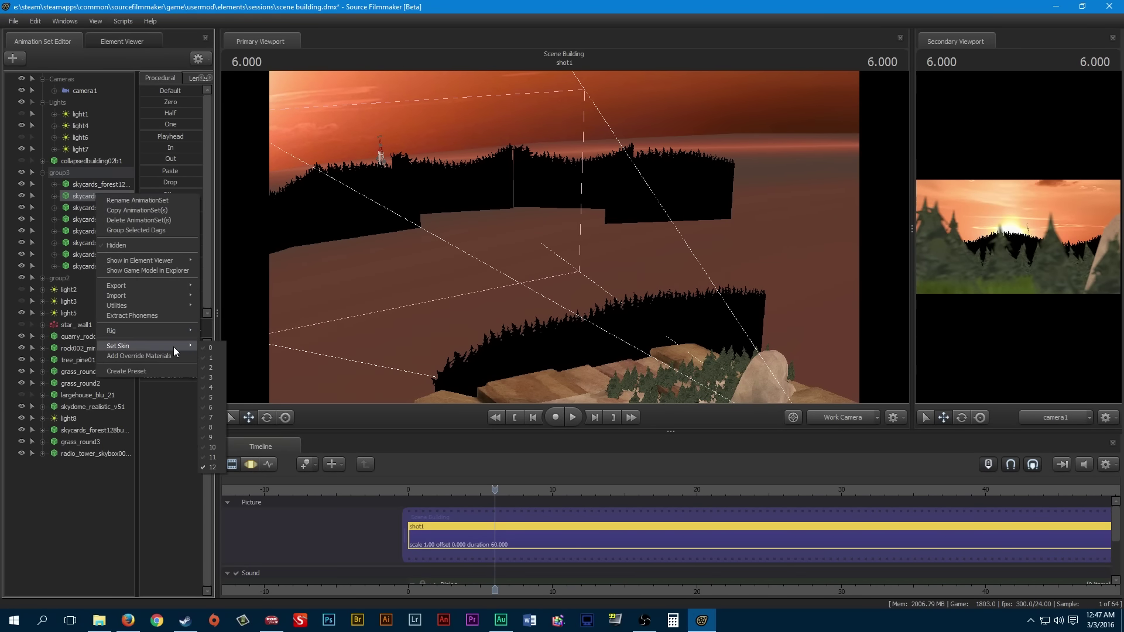
click(406, 5)
Step: Examine the rock ground, trees, skycards and sun from the work camera, and return the primary viewport to camera1
drag(535, 236, 555, 356)
key(w)
key(s)
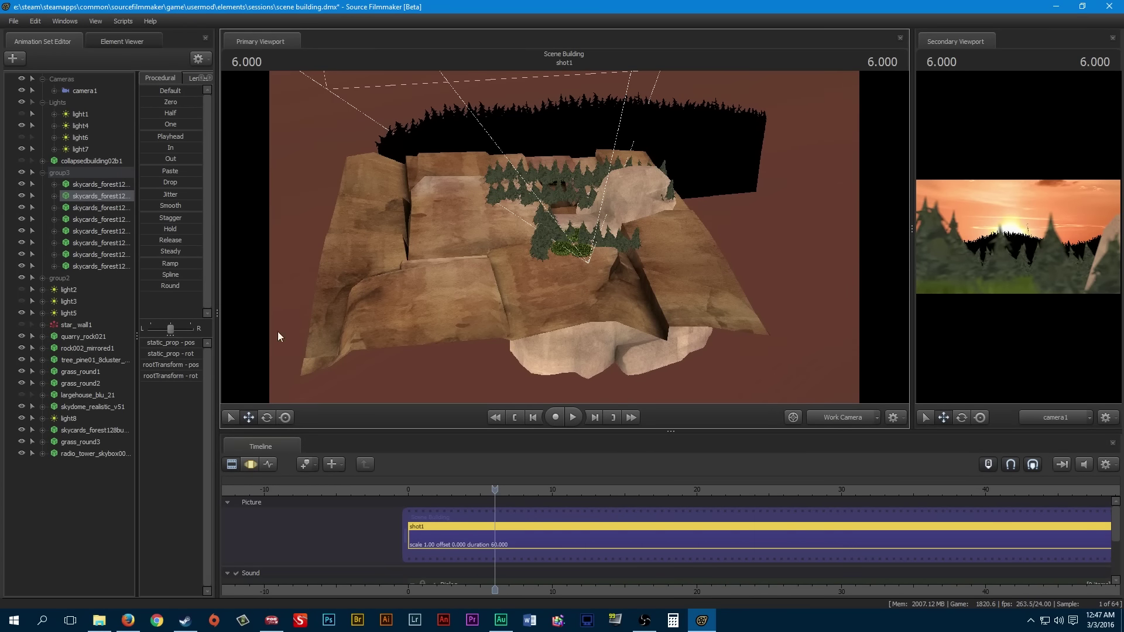
drag(324, 259, 564, 236)
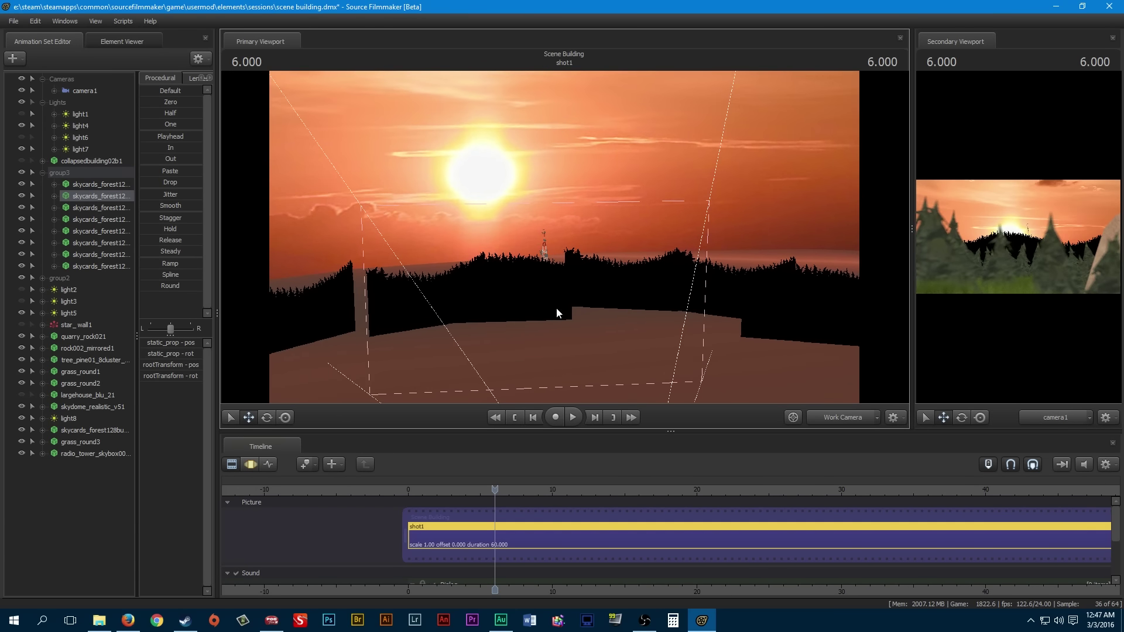
drag(491, 230, 801, 353)
click(850, 418)
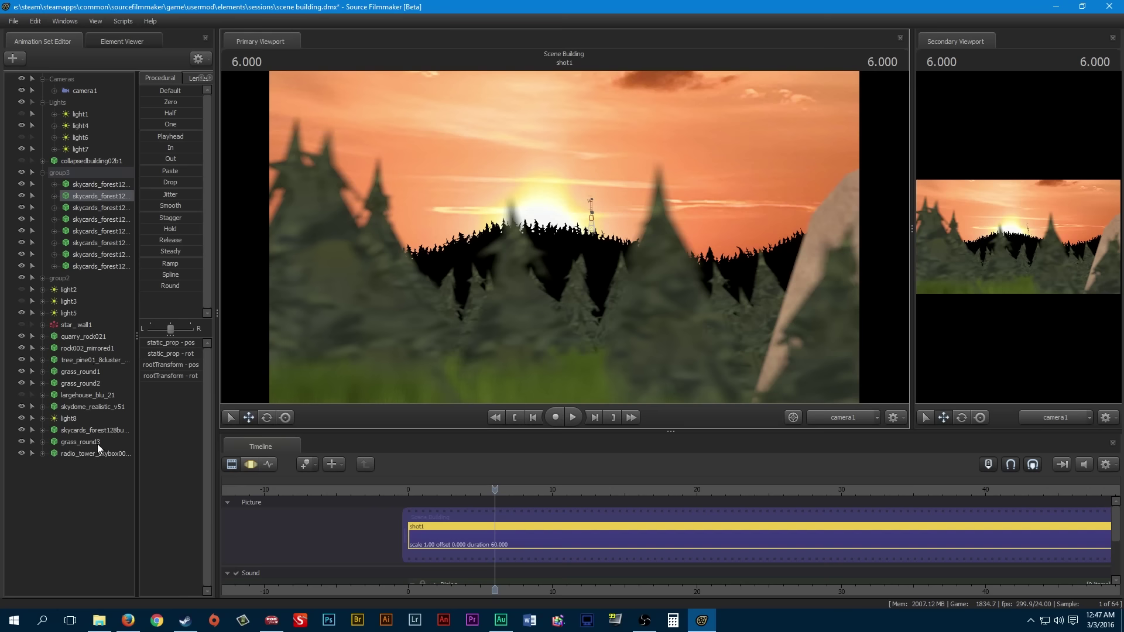
Step: Collapse group3, expand group2, and select all its tree_pine01 clusters with the primary viewport set to the work camera
click(43, 173)
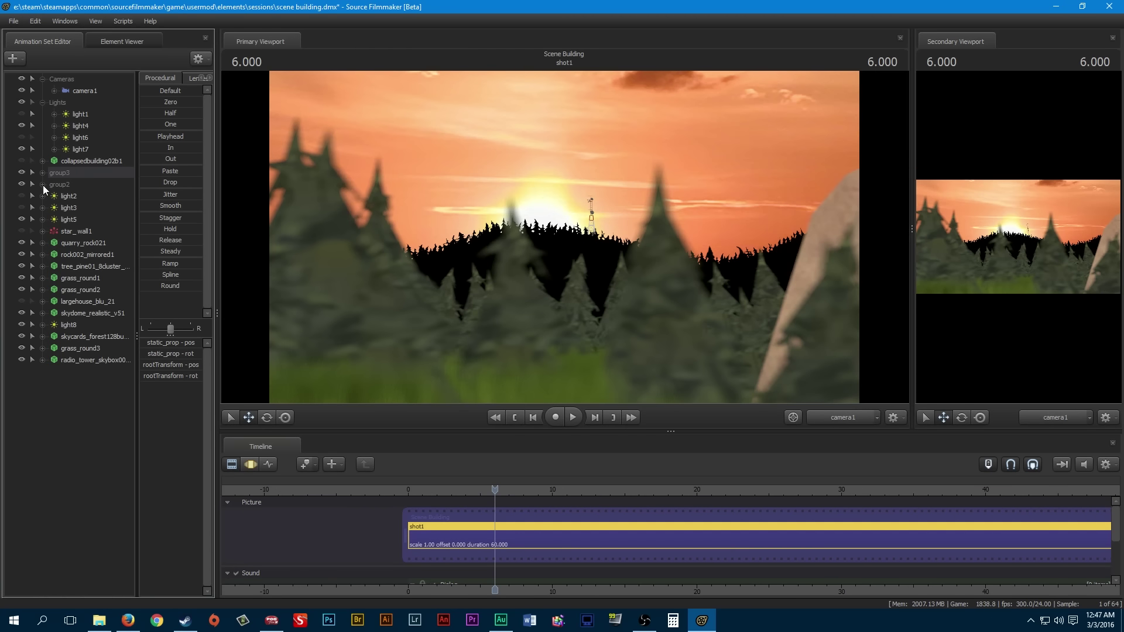
click(44, 185)
click(843, 417)
click(837, 430)
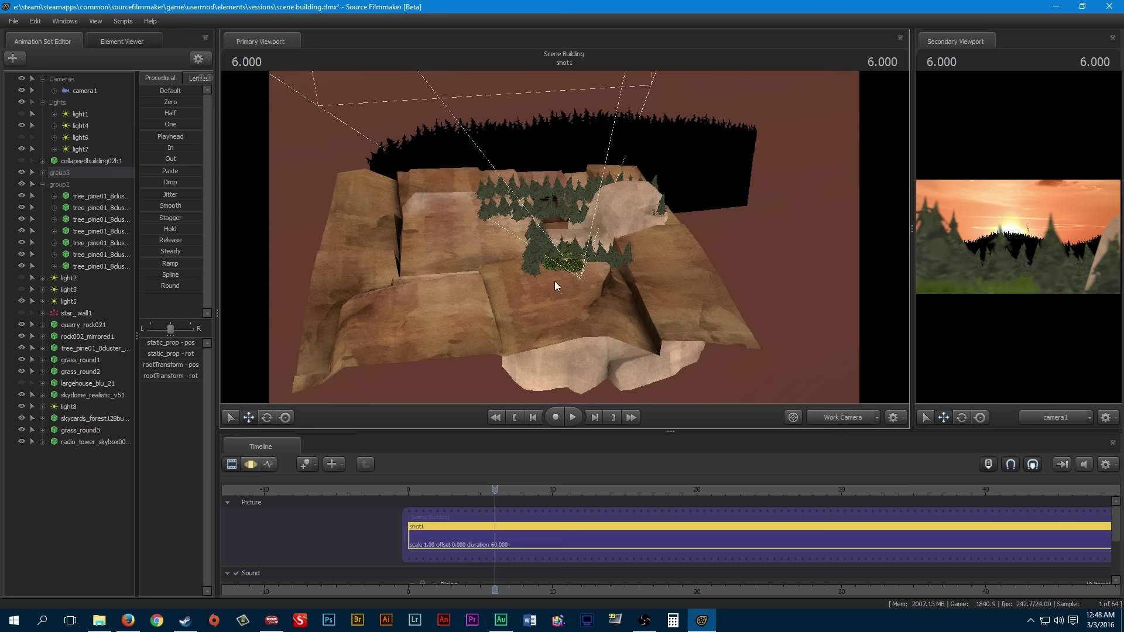
click(95, 198)
shift+click(109, 267)
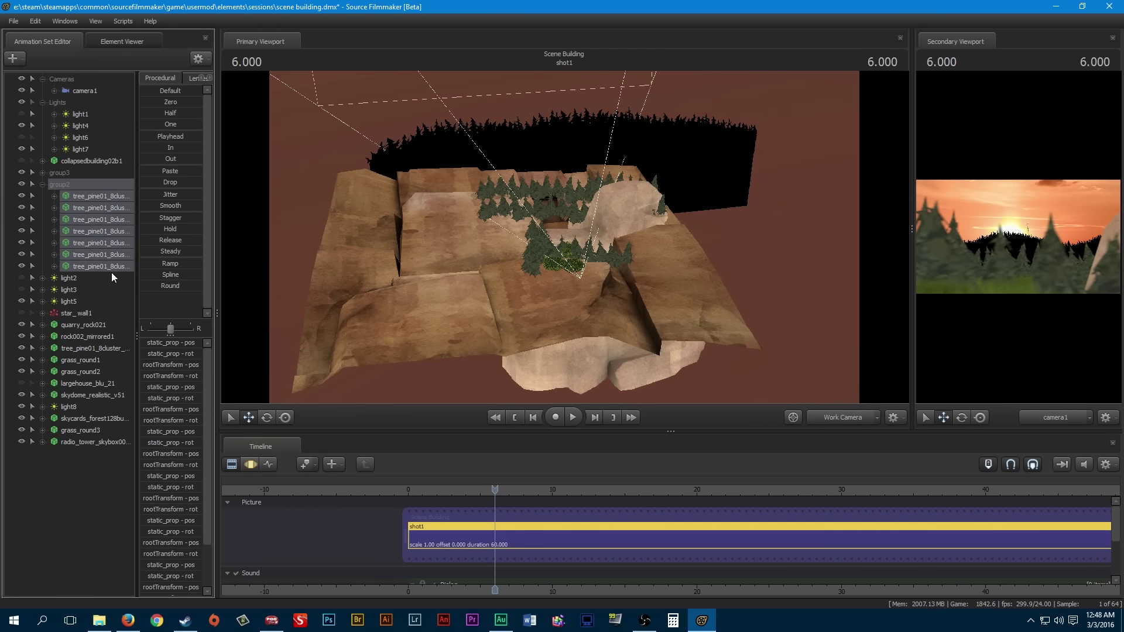
Step: Switch to the Motion Editor, inspect the selected tree clusters from near and far, and return the primary viewport to camera1
click(254, 469)
key(w)
mouse_move(517, 308)
mouse_down()
mouse_move(562, 299)
mouse_move(530, 322)
mouse_up()
drag(620, 325, 592, 312)
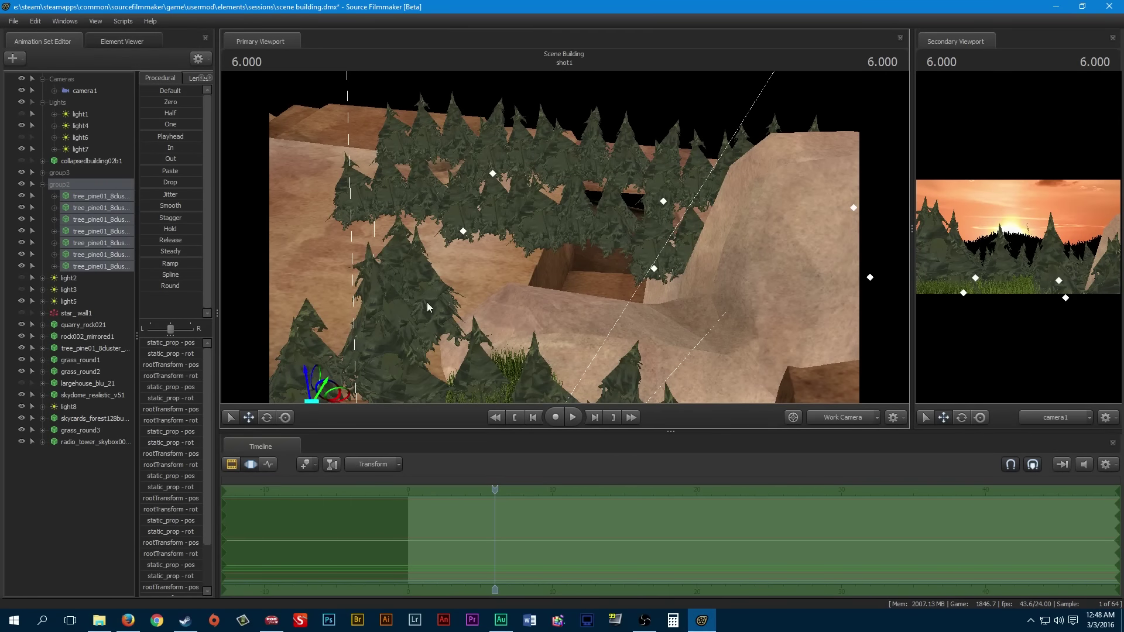
key(s)
drag(563, 316, 606, 263)
key(s)
click(843, 417)
click(843, 421)
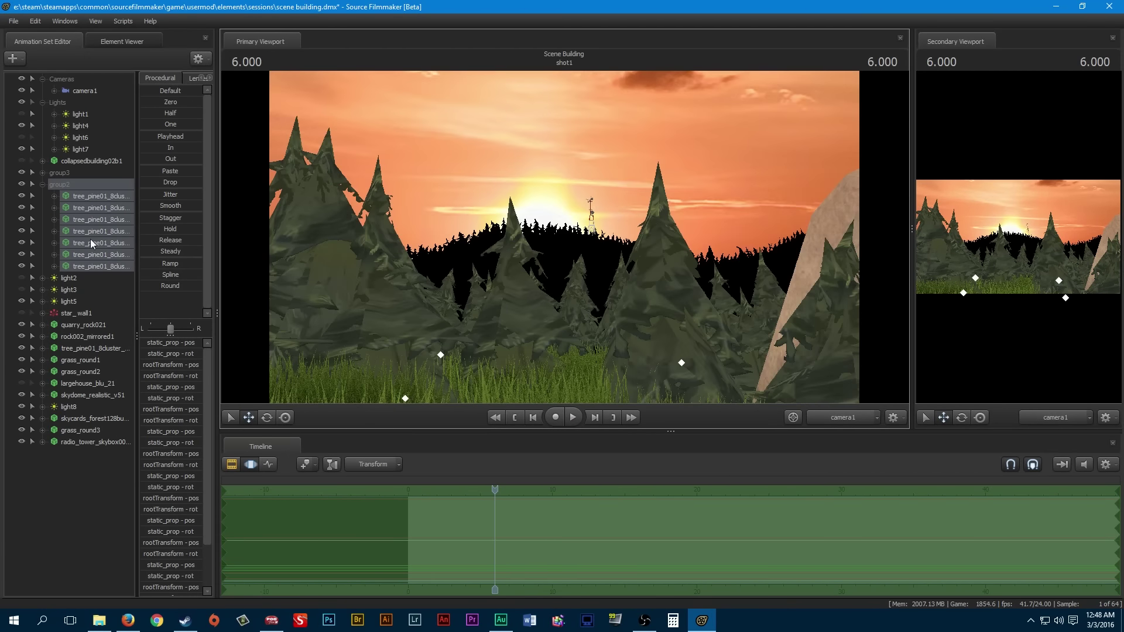
Step: Inspect the last two tree clusters in group2 individually, check the sixth cluster's available options, and clear the selection
click(102, 266)
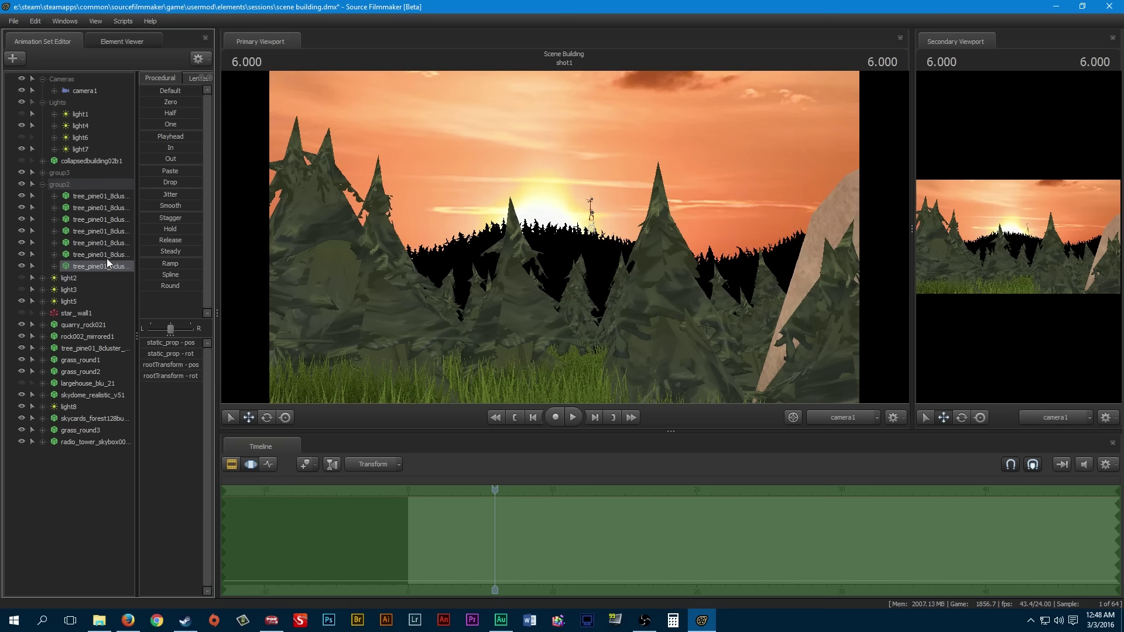
click(106, 256)
mouse_move(702, 384)
mouse_down()
mouse_move(689, 314)
mouse_move(692, 380)
mouse_up()
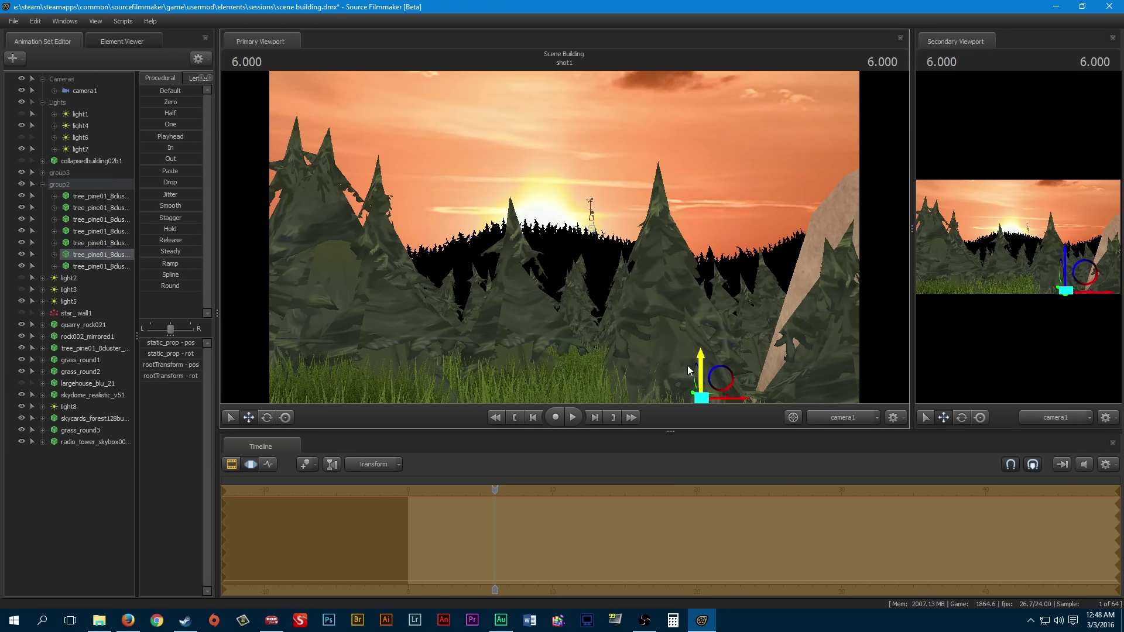
right_click(100, 254)
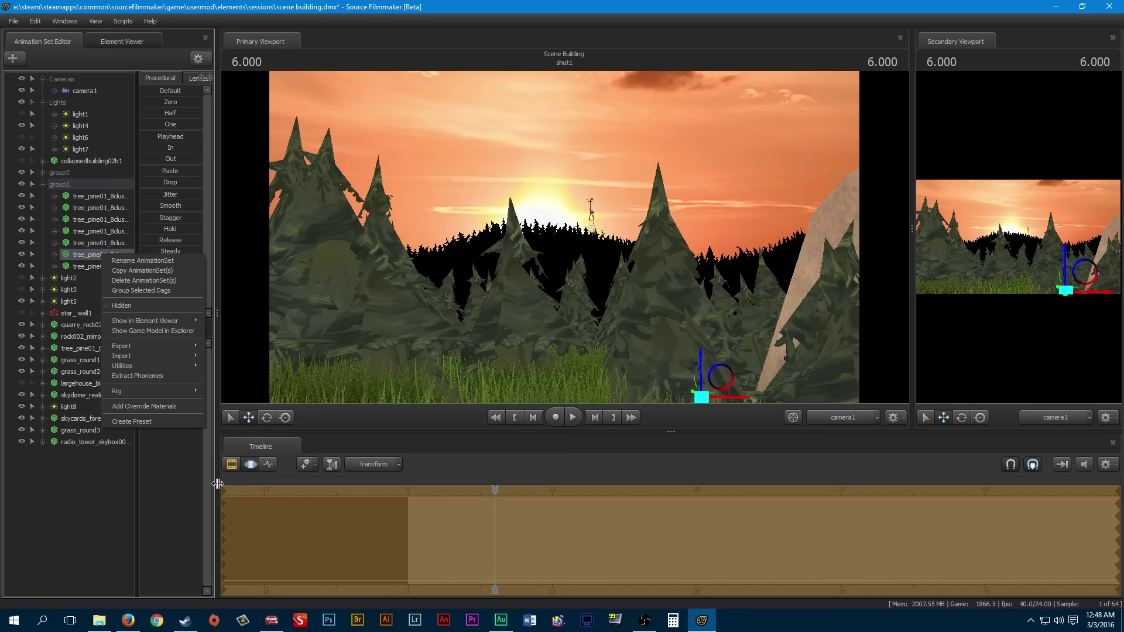
click(53, 522)
click(53, 522)
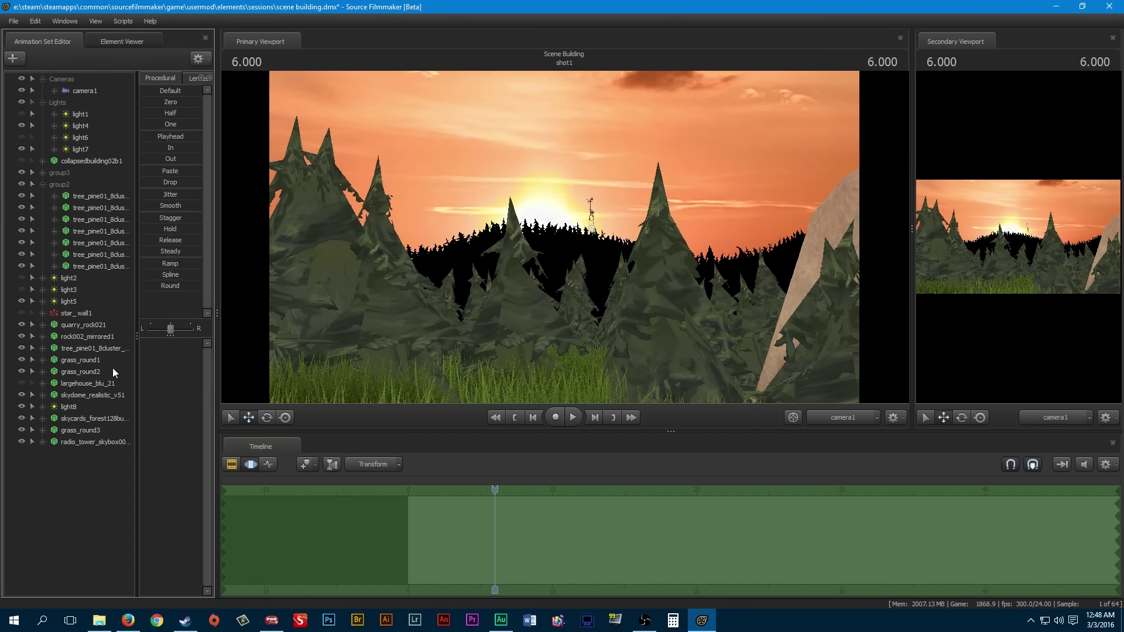
Step: Select quarry_rock021 and view the whole rock model from above with the work camera
click(100, 326)
click(851, 416)
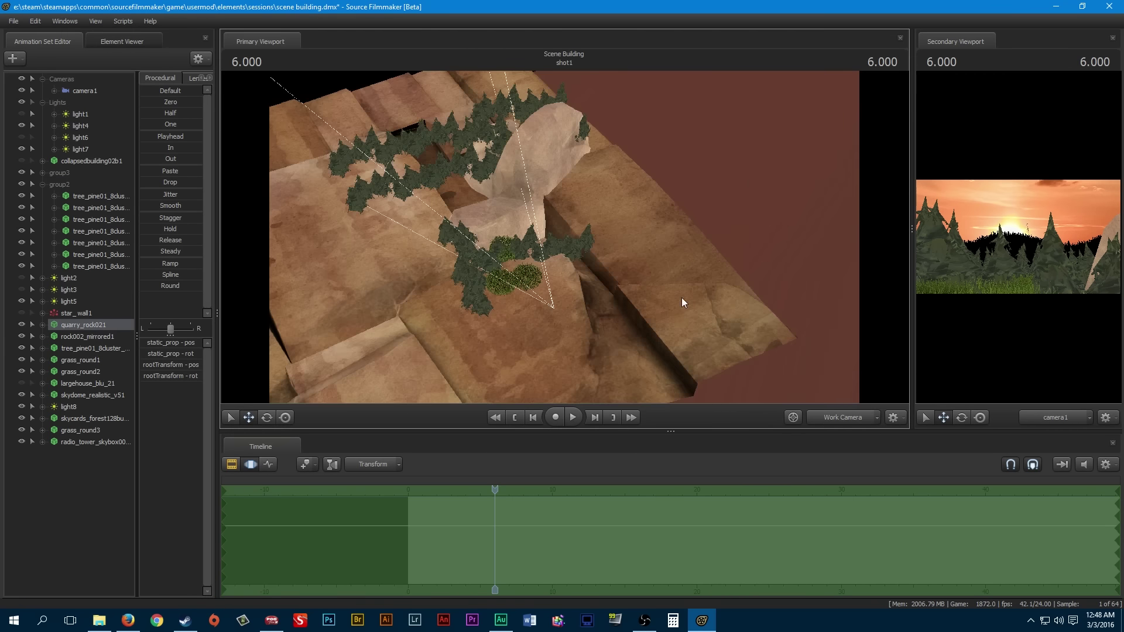
key(s)
drag(675, 299, 550, 300)
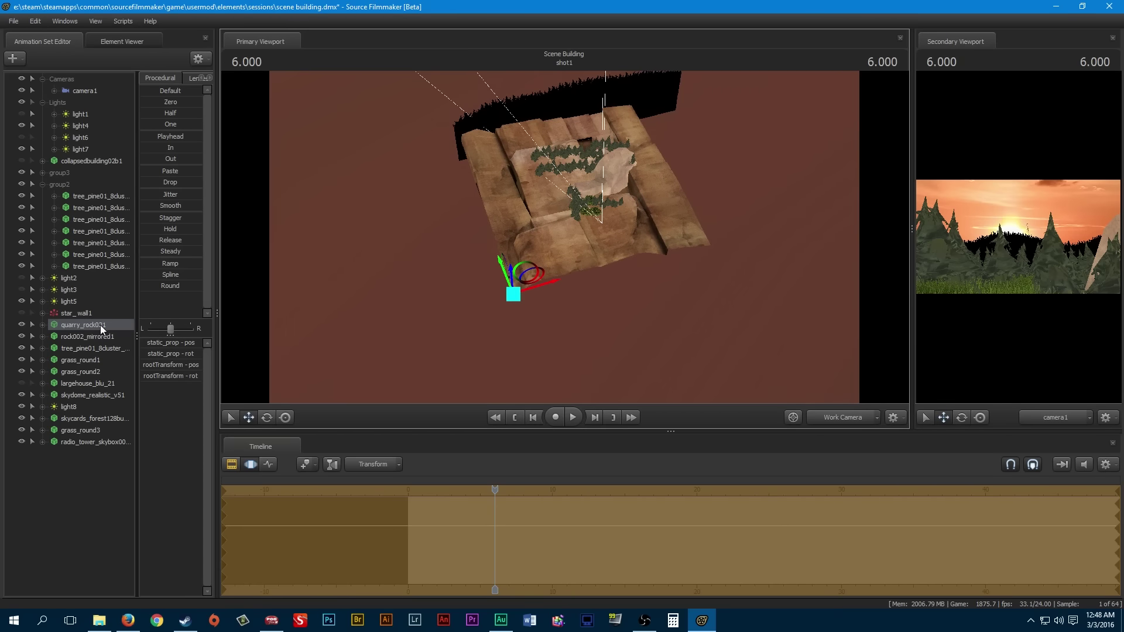
Step: Start creating an animation set for a new model and filter the model files by "rock"
right_click(64, 510)
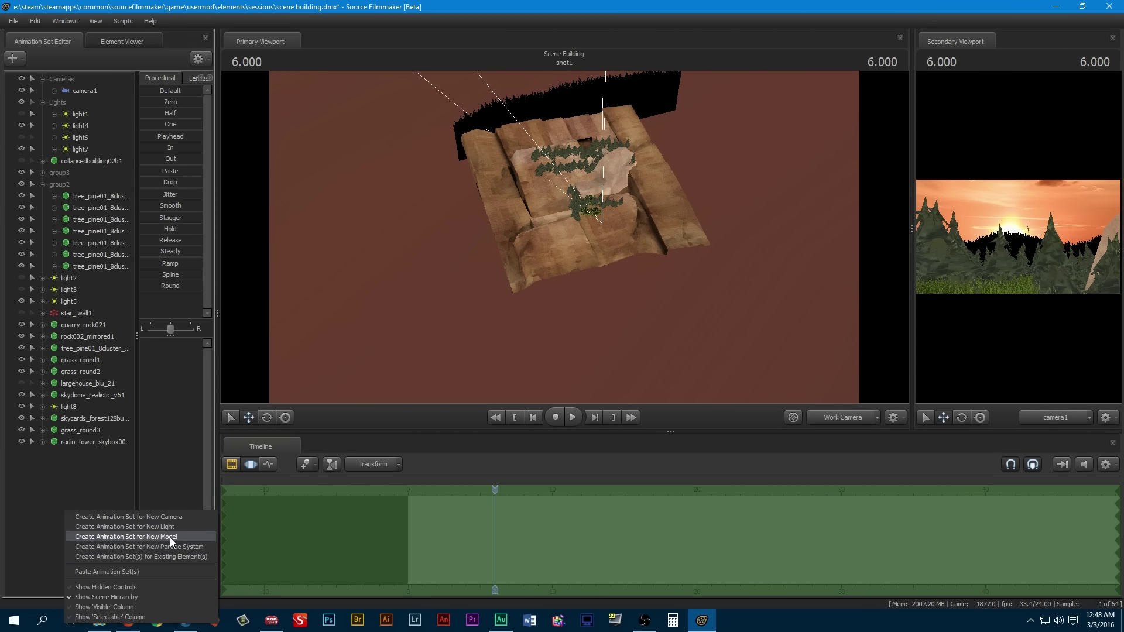
click(170, 538)
text(rock)
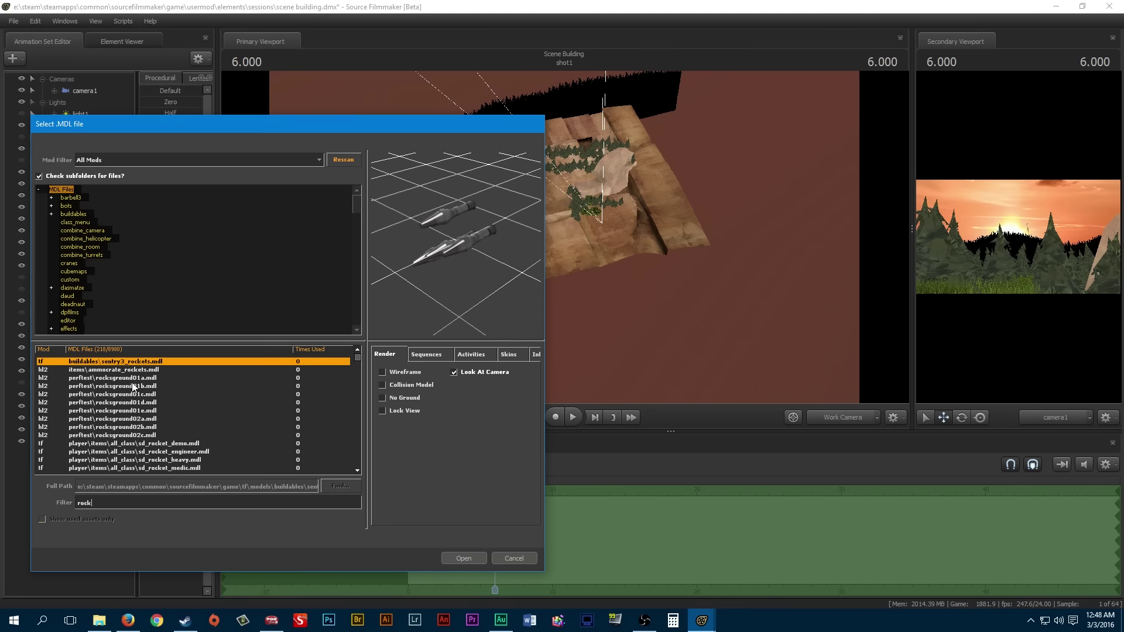
Step: Browse the filtered model previews down to props_2fort\basementrock001 and rotate its preview
click(138, 436)
key(Down)
key(Down)
key(Down)
key(Down)
key(Down)
key(Down)
key(Down)
key(Down)
key(Down)
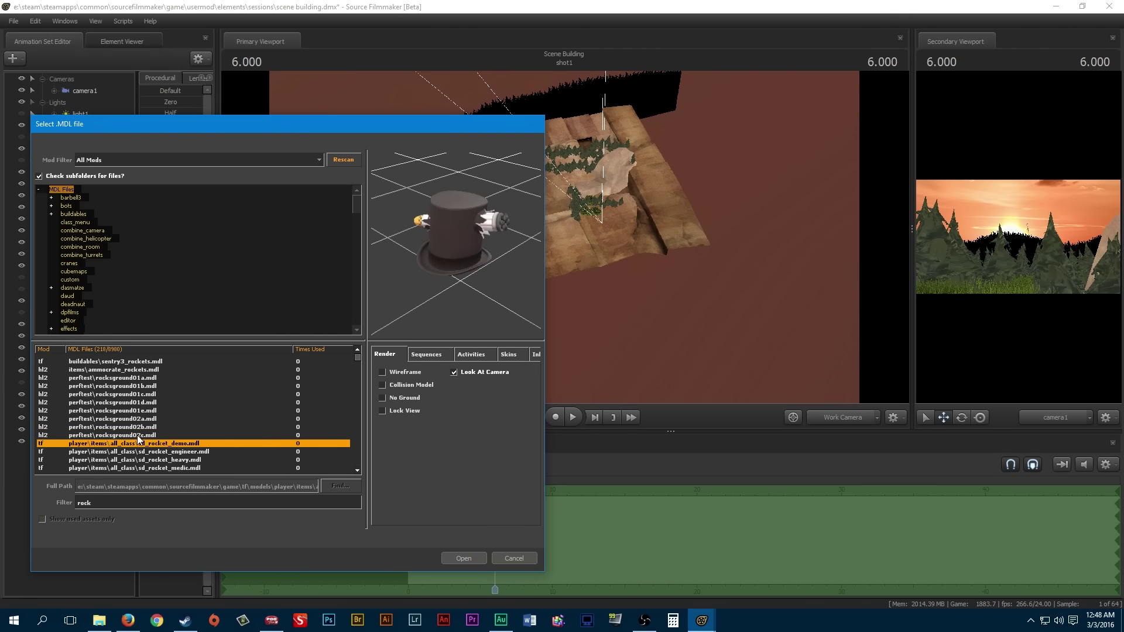
key(Down)
key(Down)
key(Down)
key(Down)
key(Down)
key(Down)
key(Down)
key(Down)
key(Down)
key(Down)
key(Down)
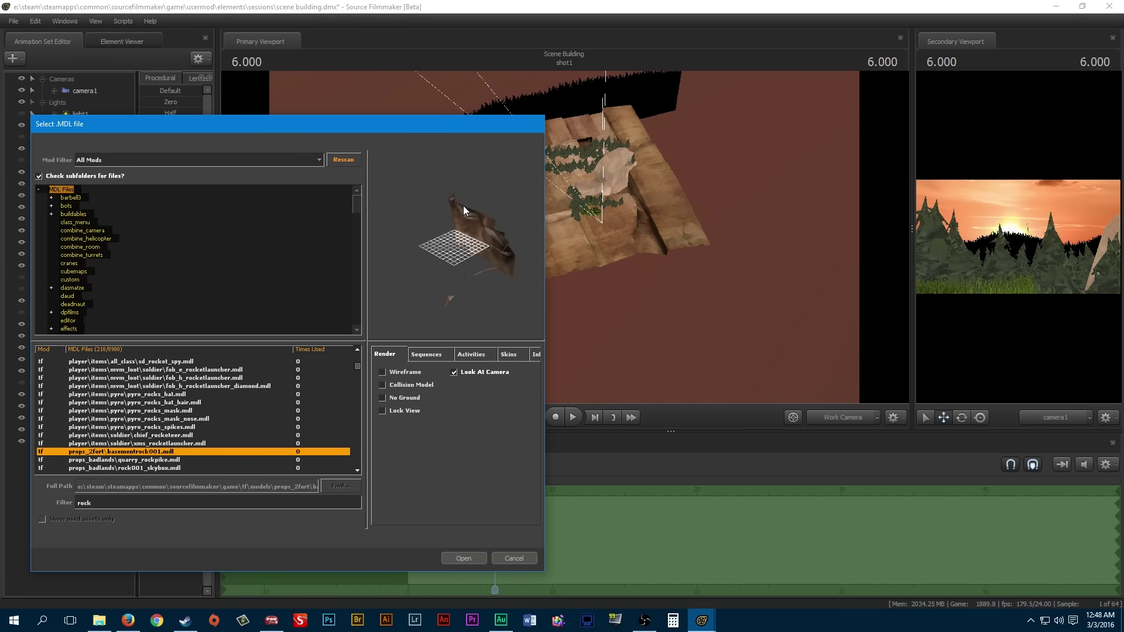
mouse_move(412, 175)
mouse_down()
mouse_move(456, 161)
mouse_move(439, 176)
mouse_move(419, 169)
mouse_up()
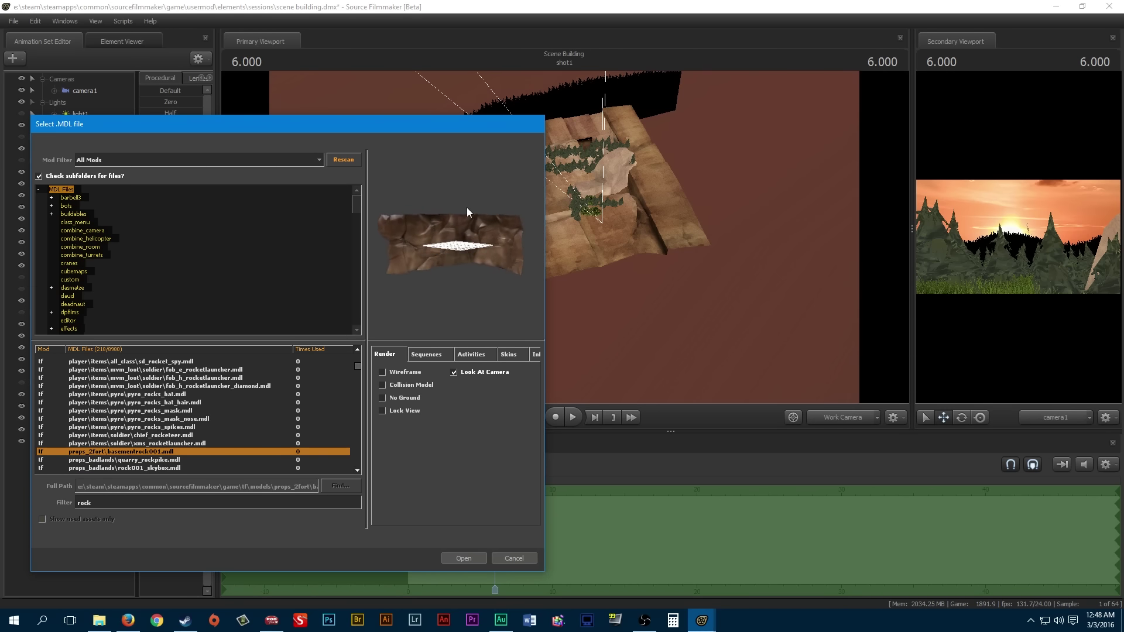
Step: Preview props_badlands\quarry_rockpike from different angles and move the model selection dialog aside to uncover the animation set list
key(Down)
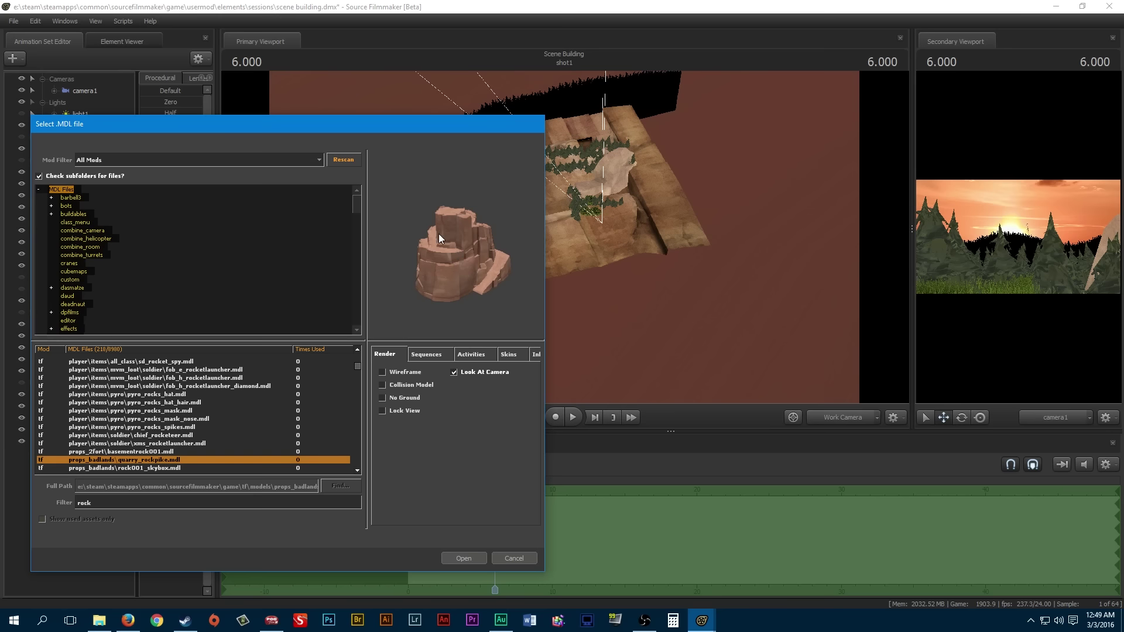
drag(438, 236, 453, 235)
drag(371, 124, 766, 106)
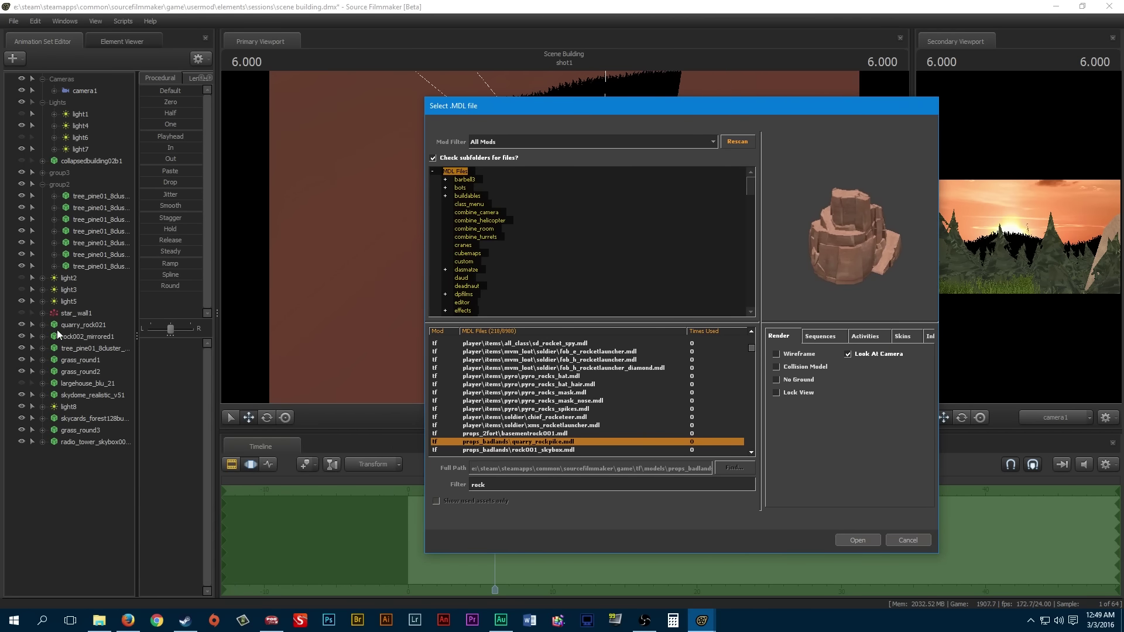
drag(598, 114, 344, 95)
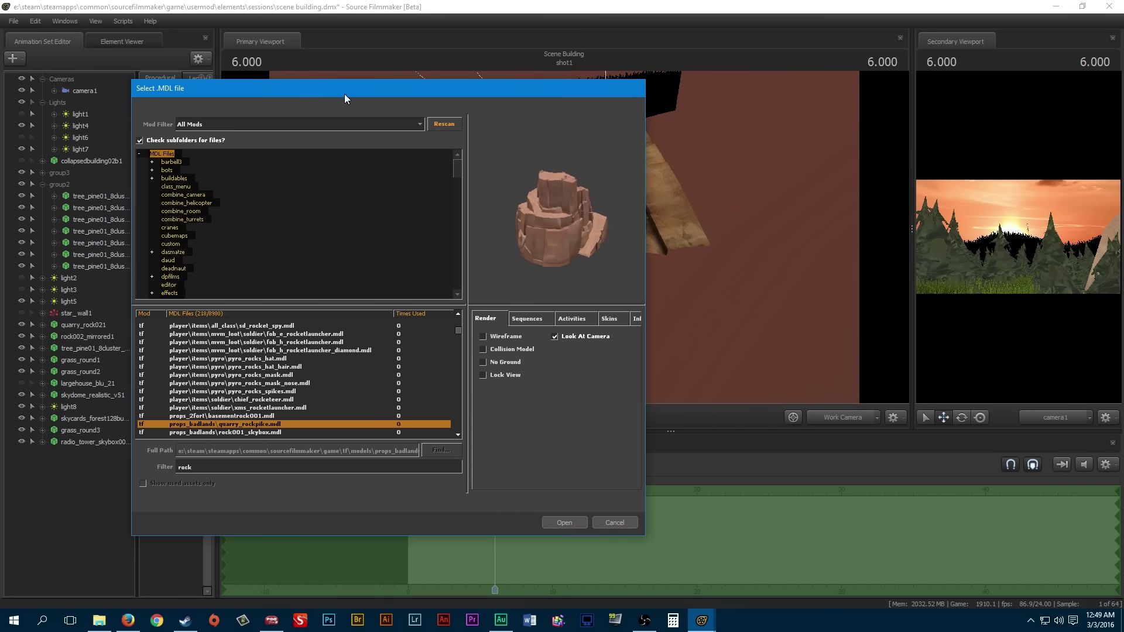
Step: Preview nearby rock models, including quarry_rockpike from another angle and props_badlands\rock002_skybox
click(244, 416)
click(254, 409)
scroll(265, 402, down, 5)
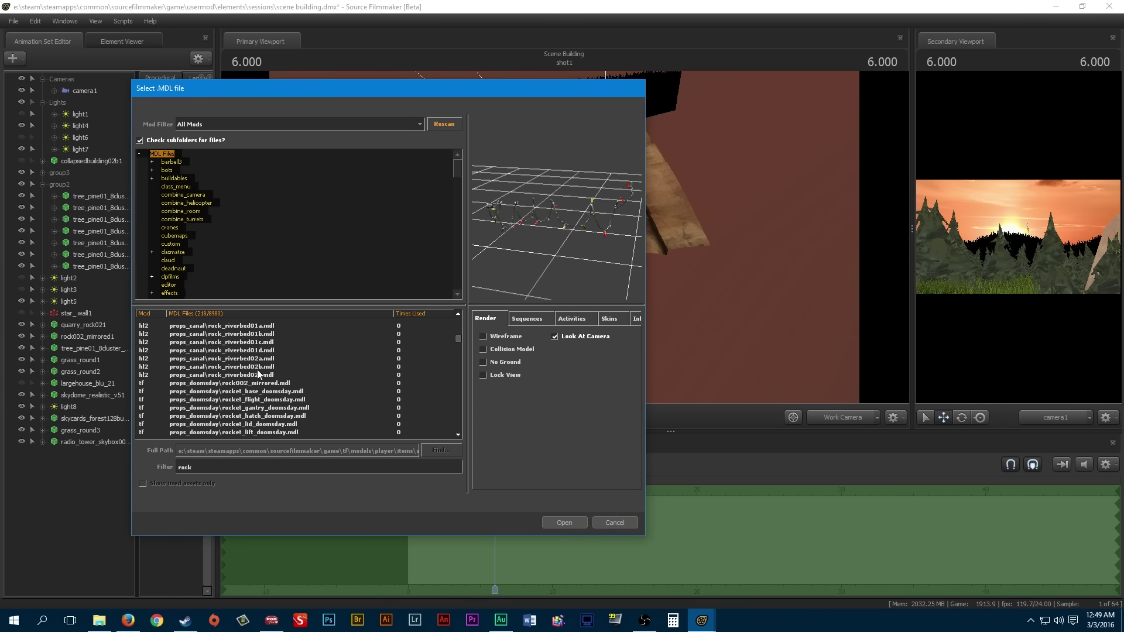
click(244, 358)
scroll(244, 359, up, 2)
click(241, 352)
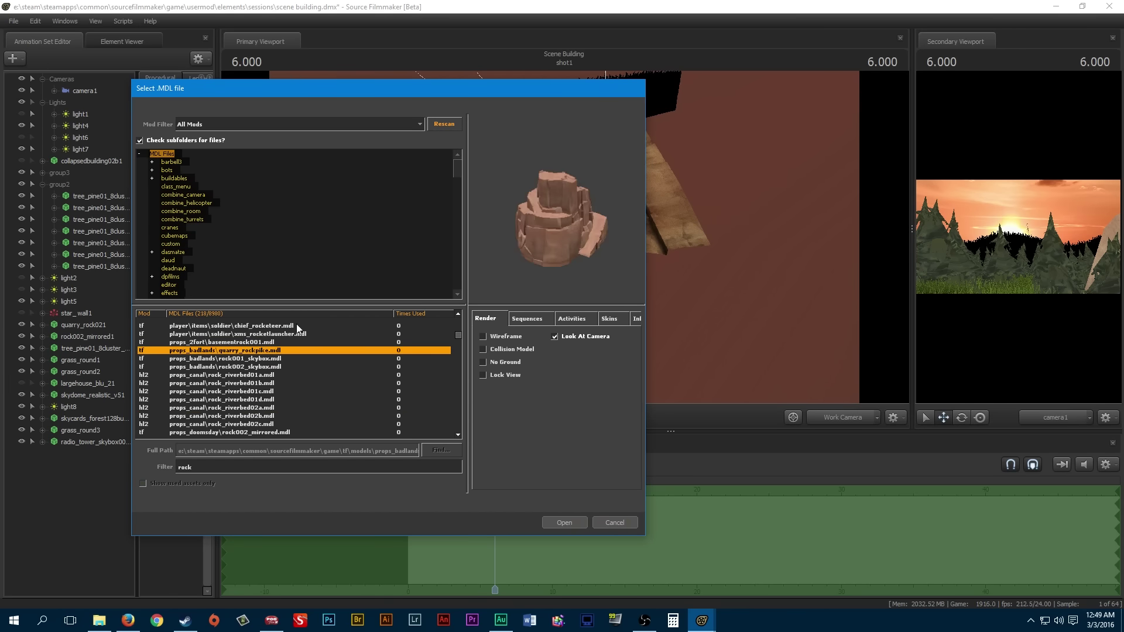
drag(561, 235, 621, 234)
click(248, 368)
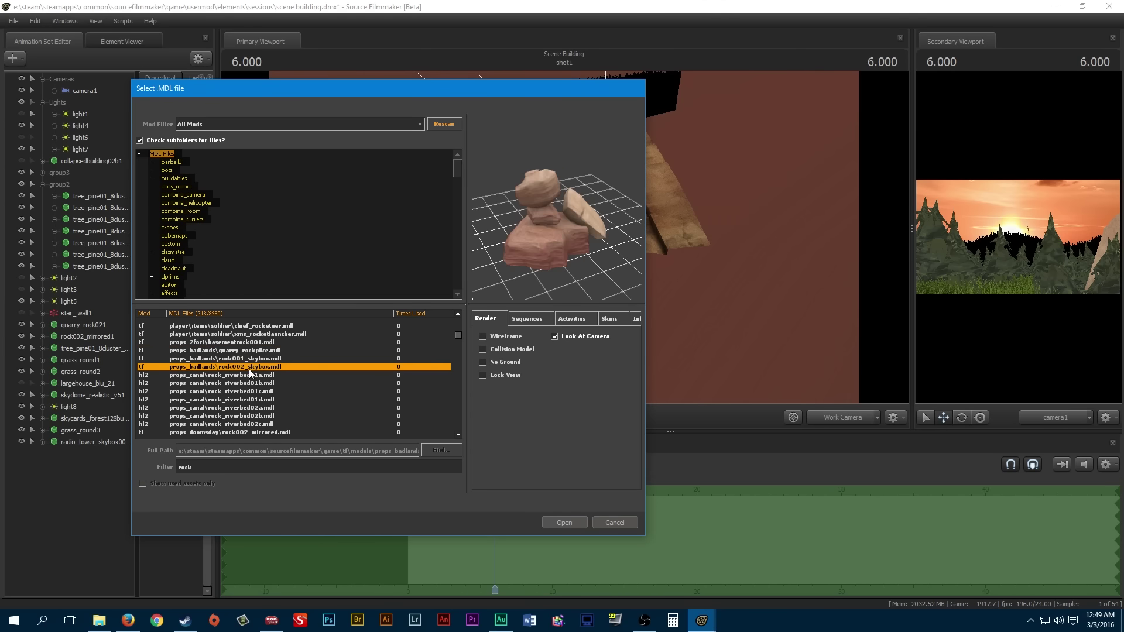
Step: Preview the rocket_vents_doomsday model and browse back up through the riverbed rocks to pyro_rocks_spikes
scroll(267, 383, down, 5)
click(264, 376)
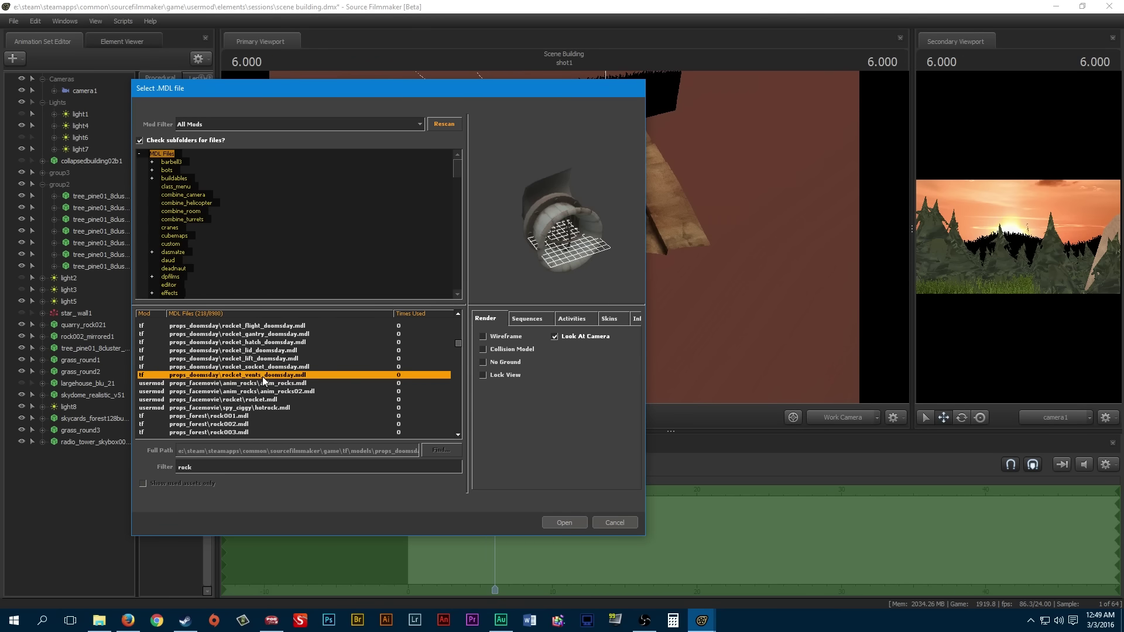
key(Up)
key(Up)
key(Up)
key(Up)
key(Up)
key(Up)
key(Up)
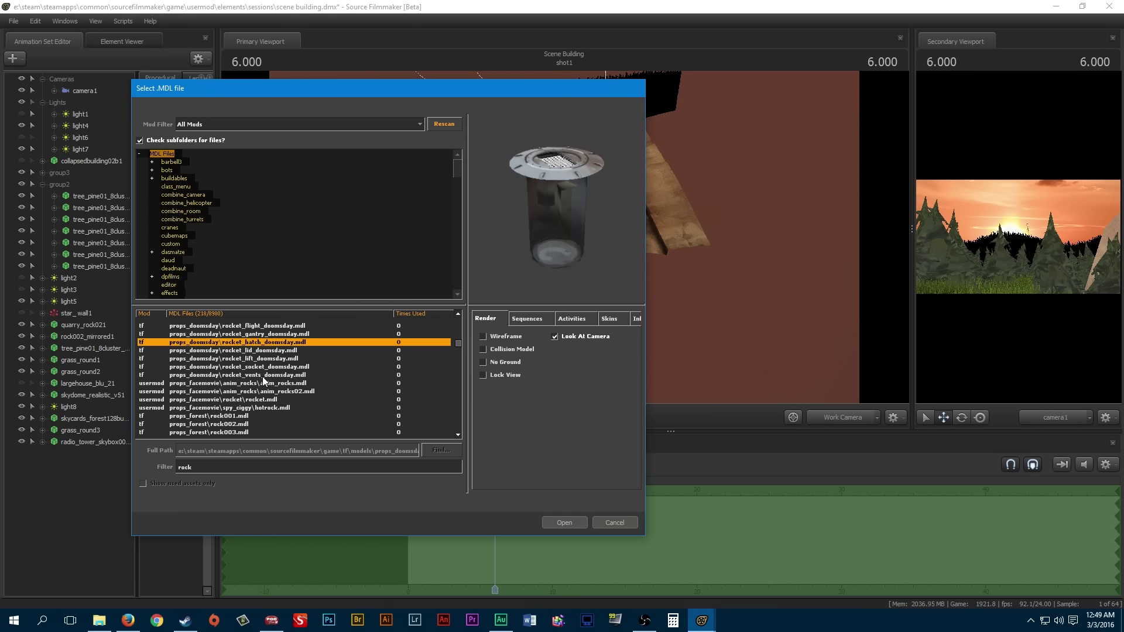
key(Up)
key(Up)
key(Up)
key(Up)
key(Up)
key(Up)
key(Up)
key(Up)
key(Up)
key(Up)
key(Up)
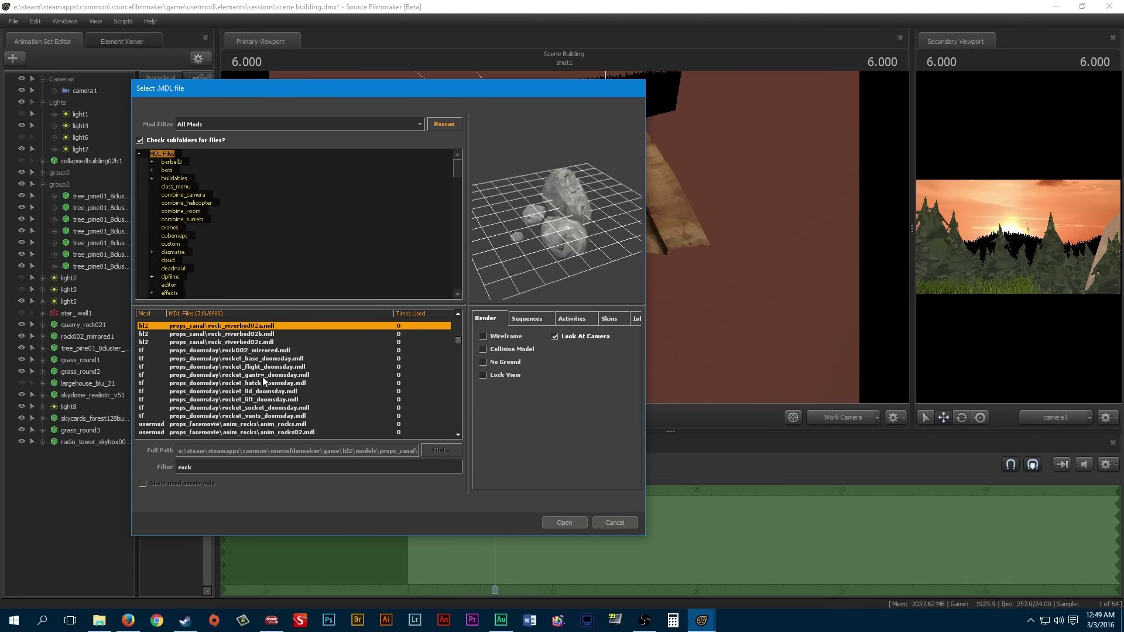
key(Up)
key(Up)
key(Up)
key(Up)
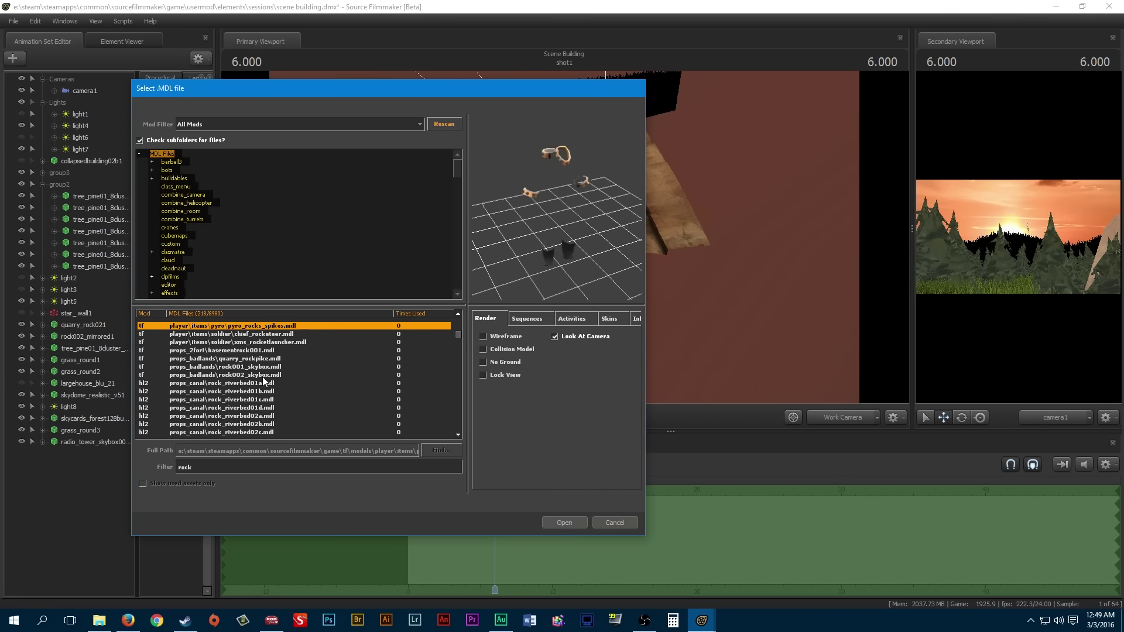
Step: Browse the filtered model previews from pyro_rocks_spikes down through the props_canal riverbed rocks to rocket_vents_doomsday
key(Down)
key(Down)
key(Down)
key(Down)
key(Down)
key(Down)
key(Down)
key(Down)
key(Down)
key(Down)
key(Down)
key(Down)
key(Down)
key(Down)
key(Down)
key(Down)
key(Down)
key(Down)
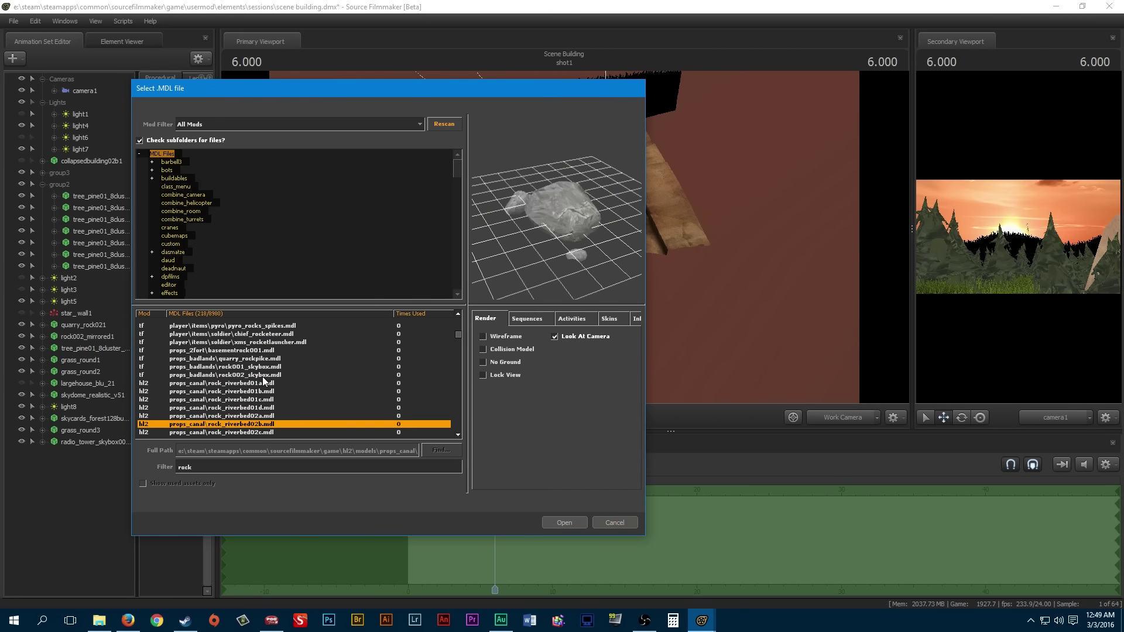
key(Down)
key(Down)
key(Down)
key(Down)
key(Down)
key(Down)
key(Down)
key(Down)
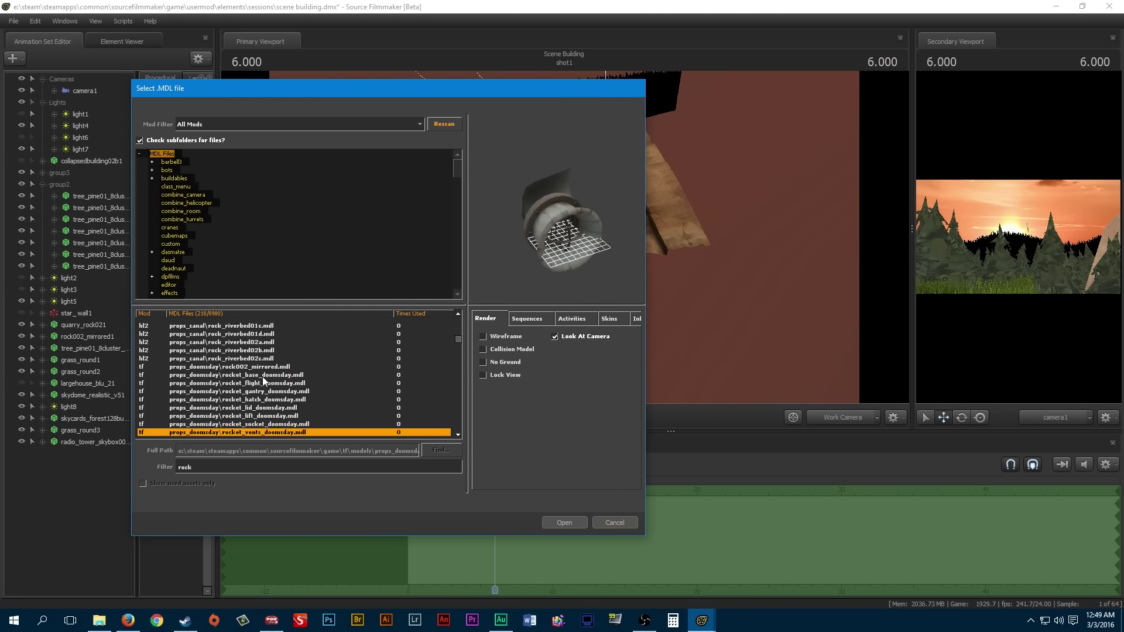
Step: Preview the facemovie, props_forest and granary models in the filtered list, down to halloween_rock0010
key(Down)
key(Down)
key(Down)
key(Down)
key(Down)
key(Down)
key(Down)
key(Down)
key(Down)
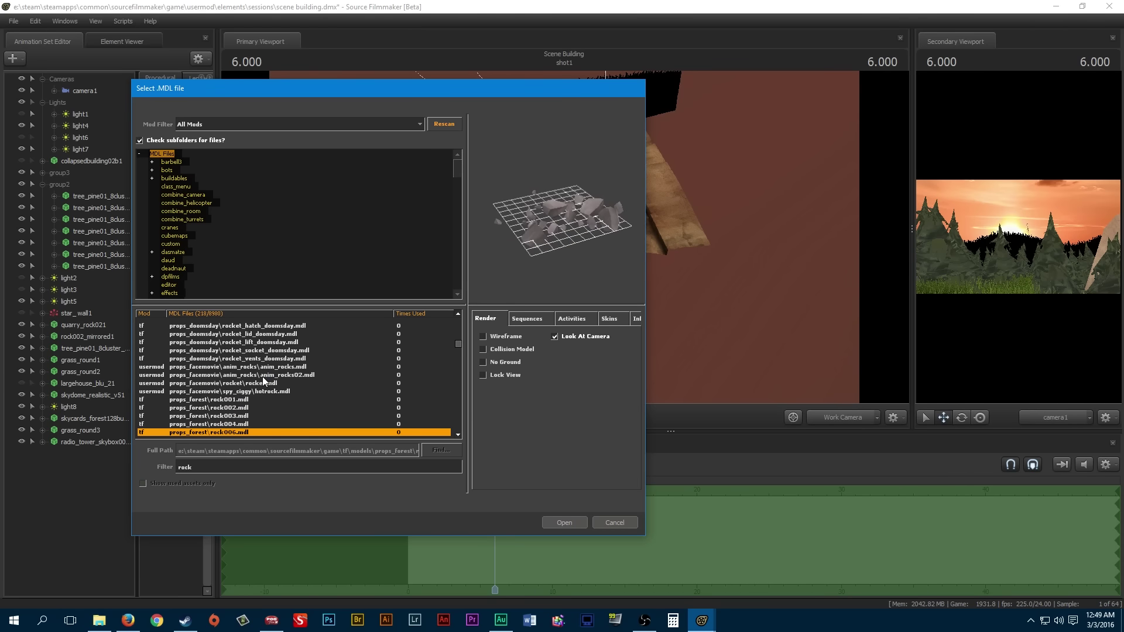
key(Down)
key(Down)
key(Down)
key(Down)
key(Down)
key(Down)
key(Down)
key(Down)
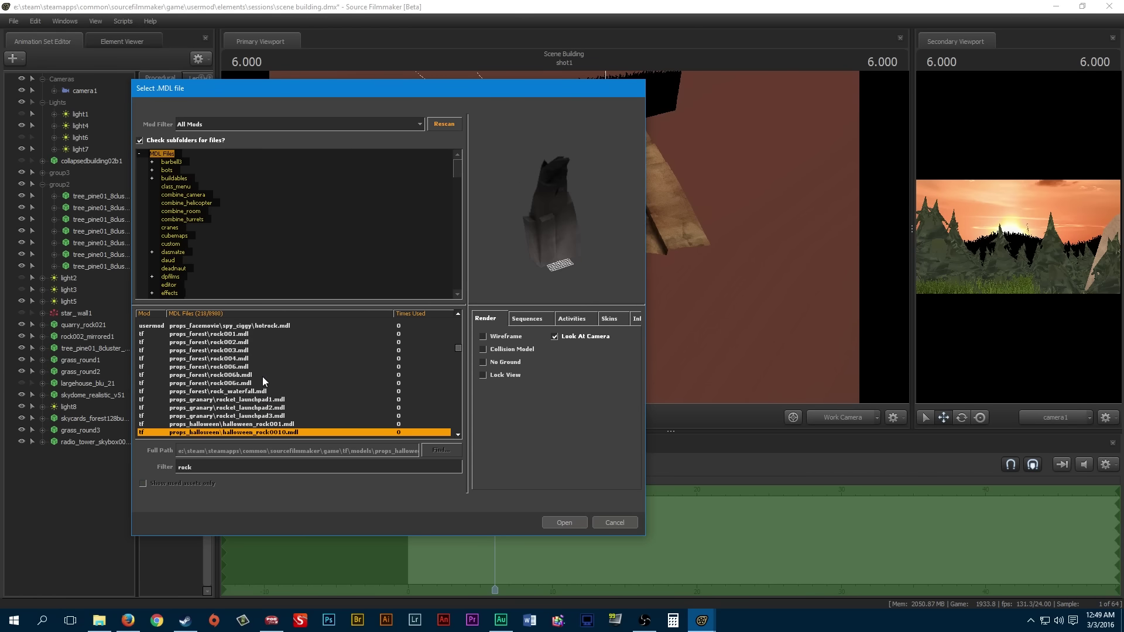
Step: Preview the props_halloween rock models one after another down to halloween_rock009_large
key(Down)
key(Down)
key(Down)
key(Down)
key(Down)
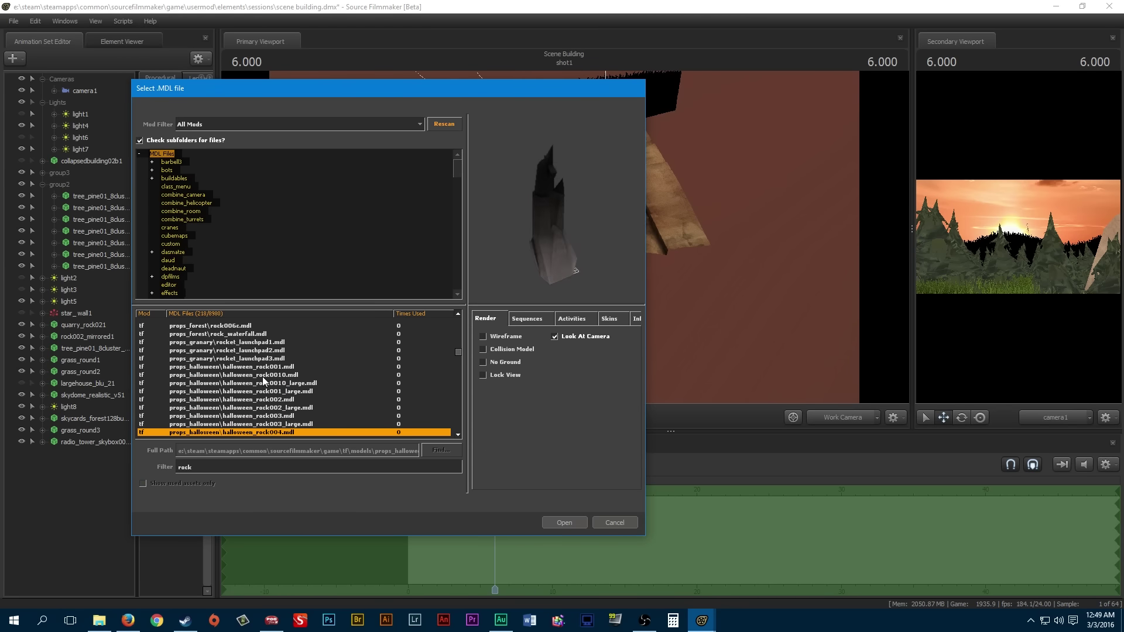
key(Down)
key(Down)
key(Down)
key(Down)
key(Down)
key(Down)
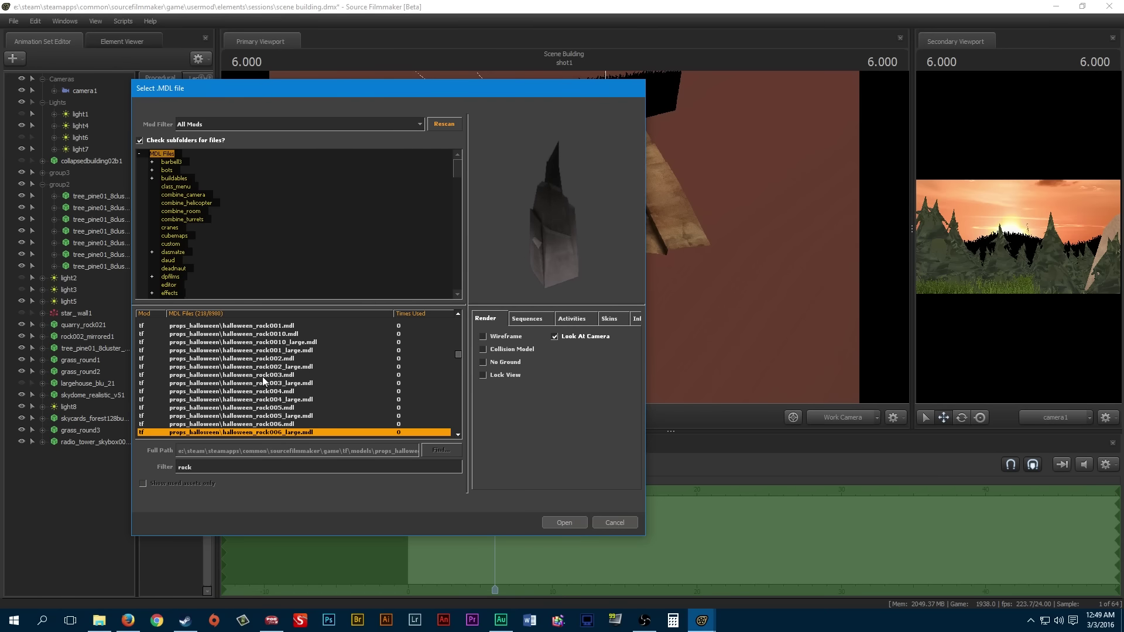
key(Down)
key(Down)
key(Down)
key(Down)
key(Down)
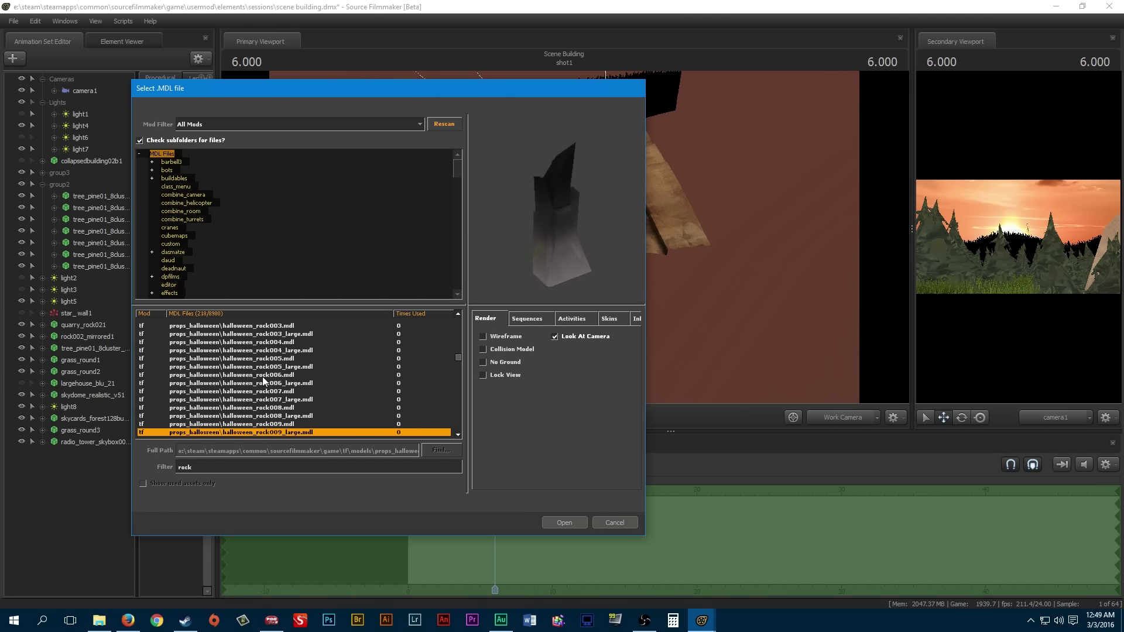
Step: Preview props_mining\quarry_rock02 from the front and leave the model selection dialog without loading a model
key(Down)
key(Down)
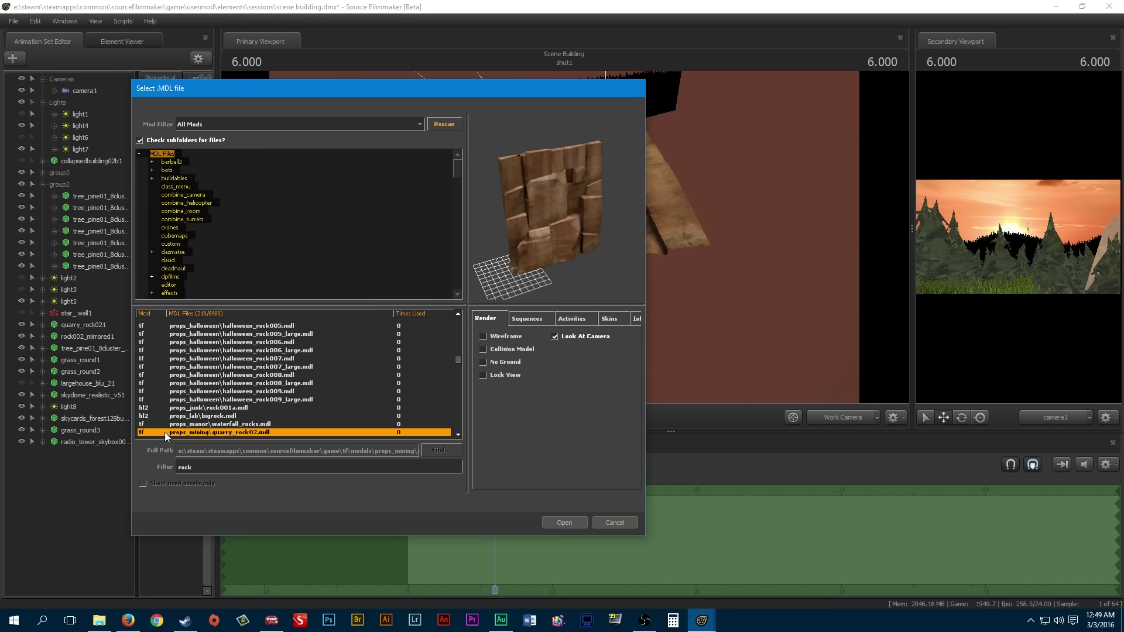
drag(586, 230, 572, 218)
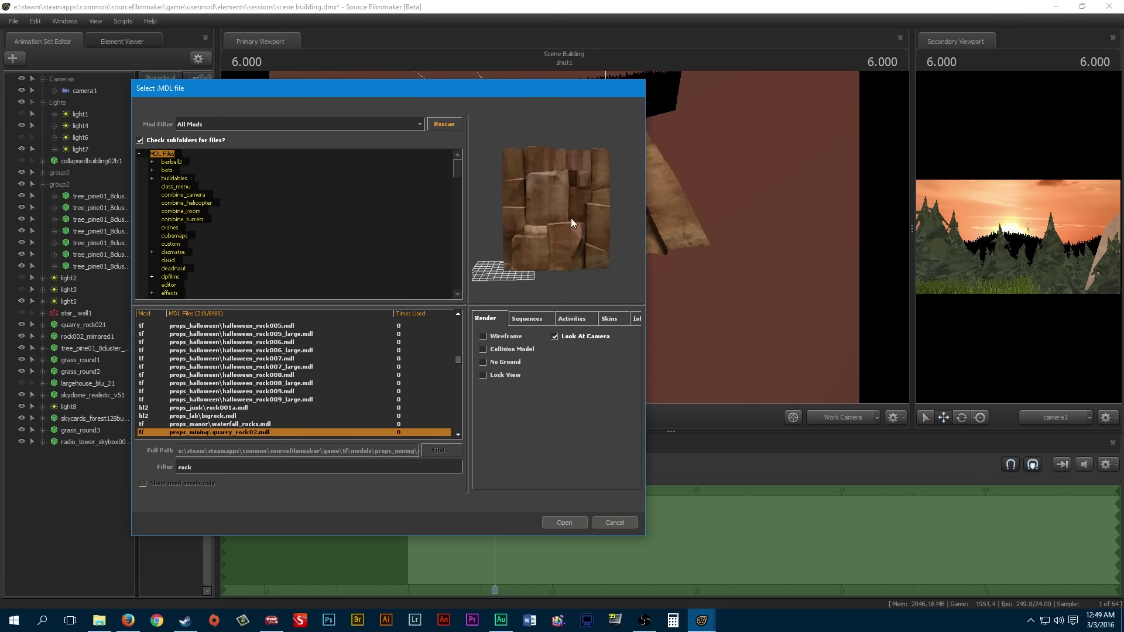
click(623, 525)
Step: Show the scene through camera1 in the primary viewport and enable the scene lighting
key(w)
drag(658, 297, 753, 383)
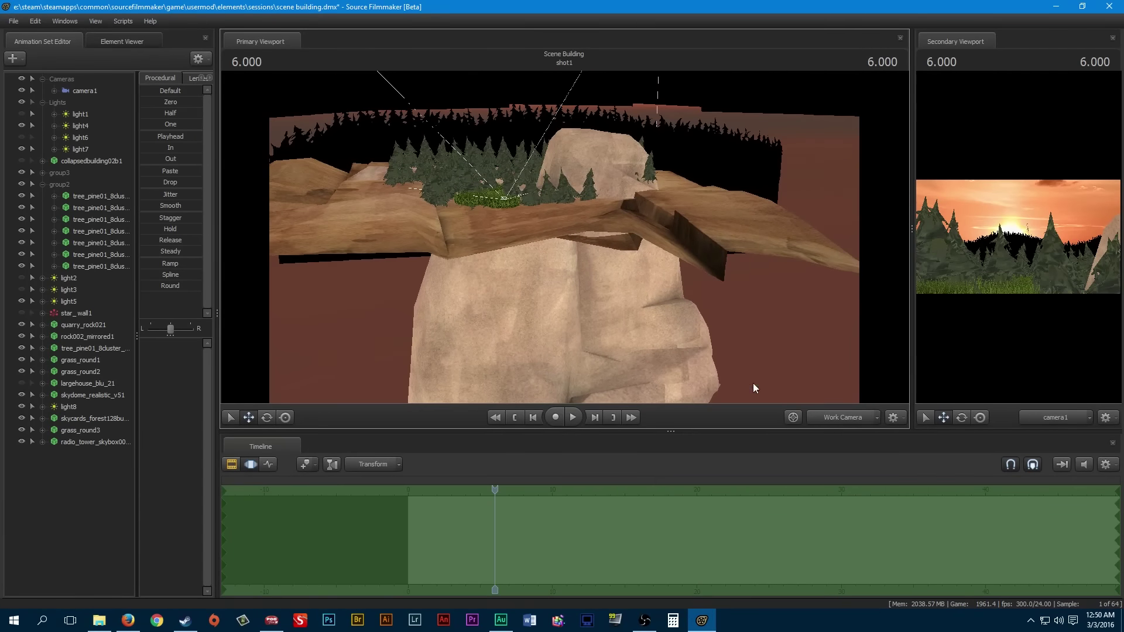
click(827, 419)
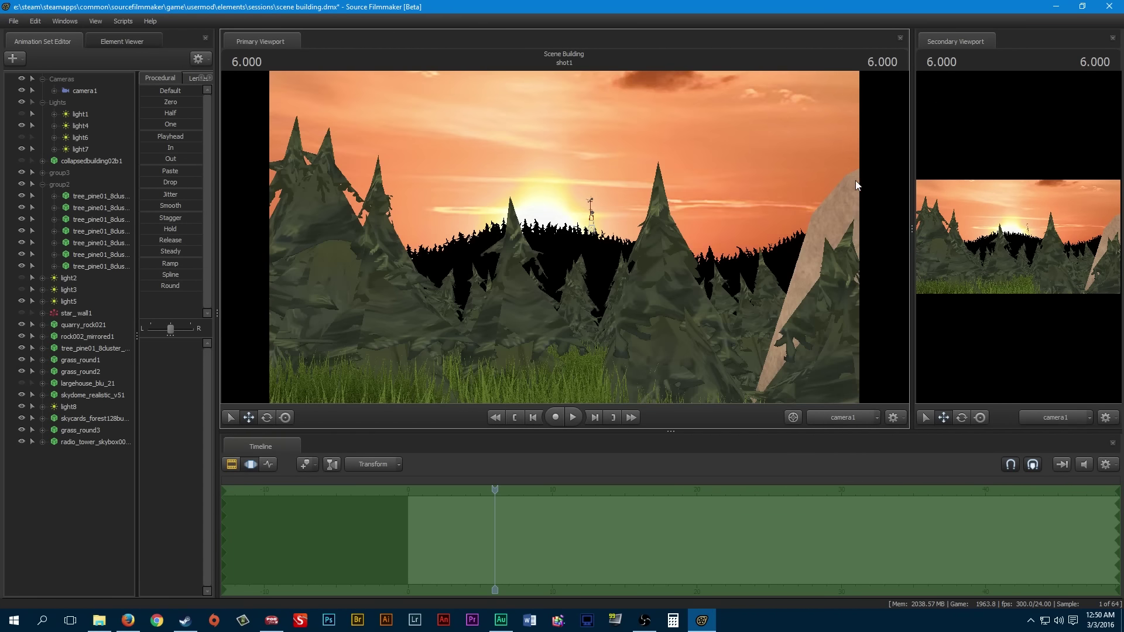
right_click(663, 209)
click(688, 240)
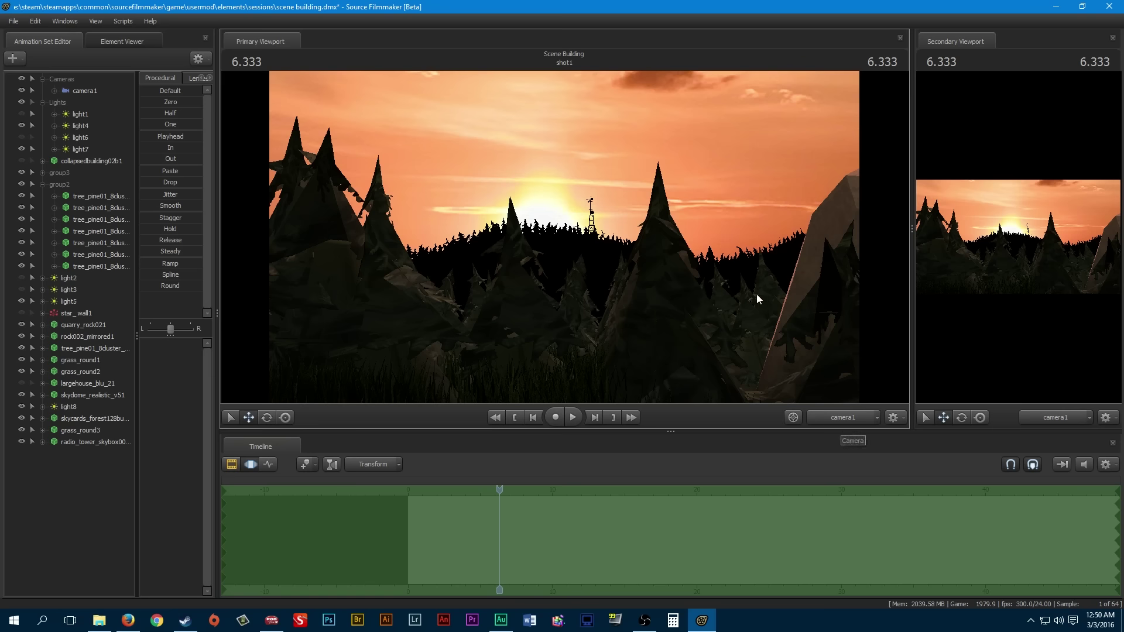
Step: Return the primary viewport to the Work Camera and examine the lit forest skycards and the sunset sky behind them
click(812, 413)
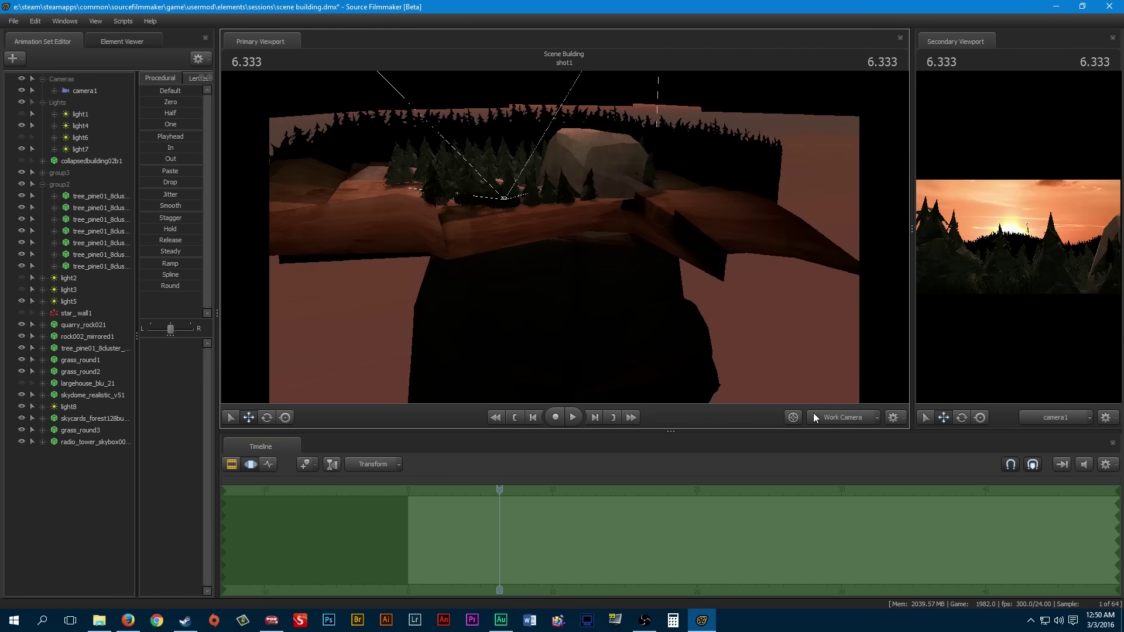
drag(691, 305, 679, 234)
key(w)
key(s)
key(w)
drag(331, 132, 324, 132)
drag(535, 205, 452, 219)
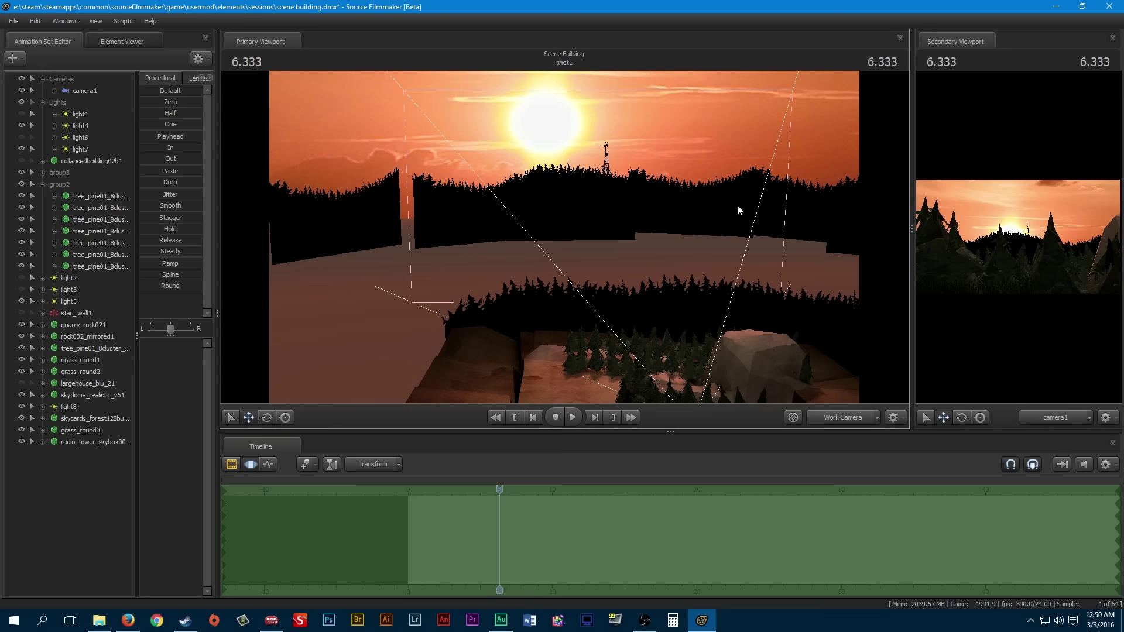
Step: Examine the tree clusters, the large rock and the rock ground around the camera from several distances and angles
drag(527, 284, 553, 339)
key(s)
key(w)
drag(429, 216, 633, 233)
key(s)
key(w)
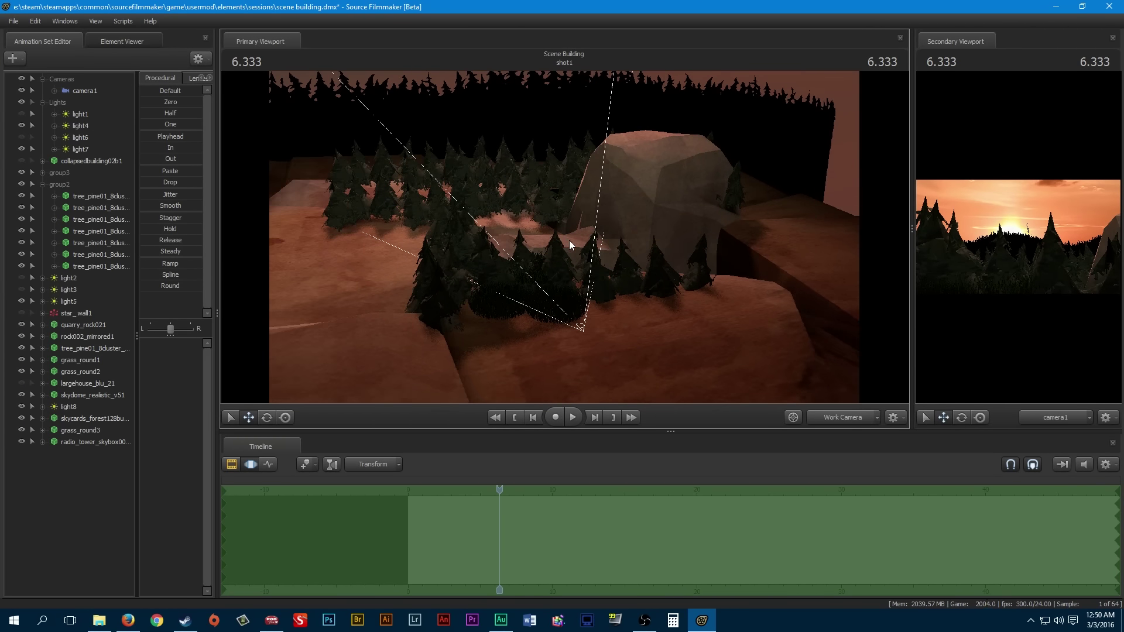
drag(610, 253, 604, 183)
drag(448, 193, 252, 179)
drag(763, 198, 908, 276)
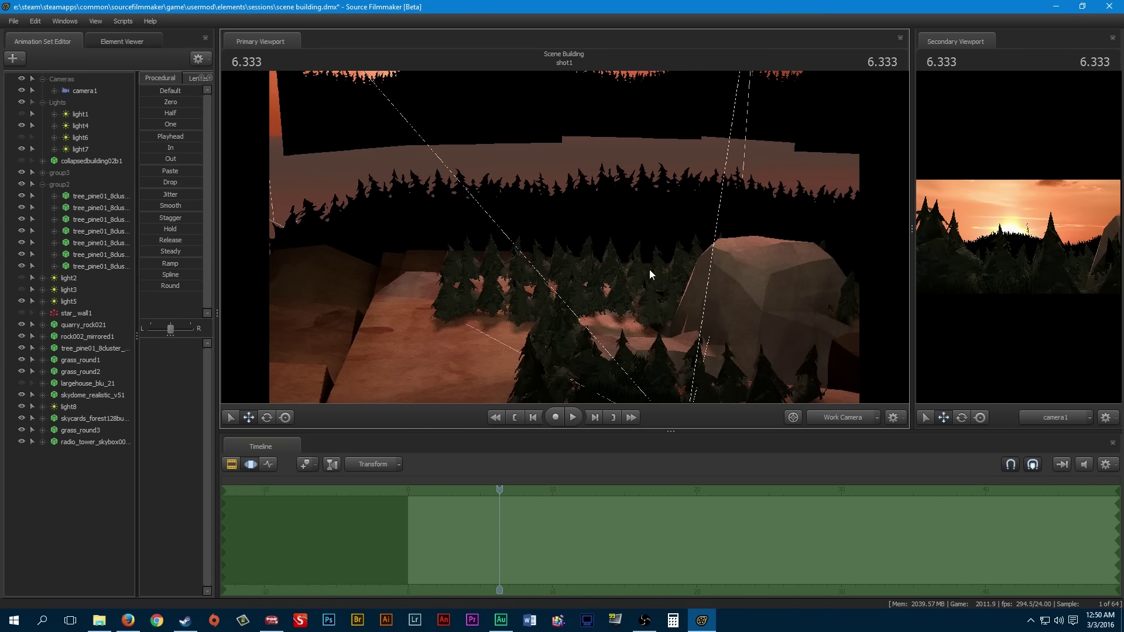
drag(652, 270, 464, 276)
key(s)
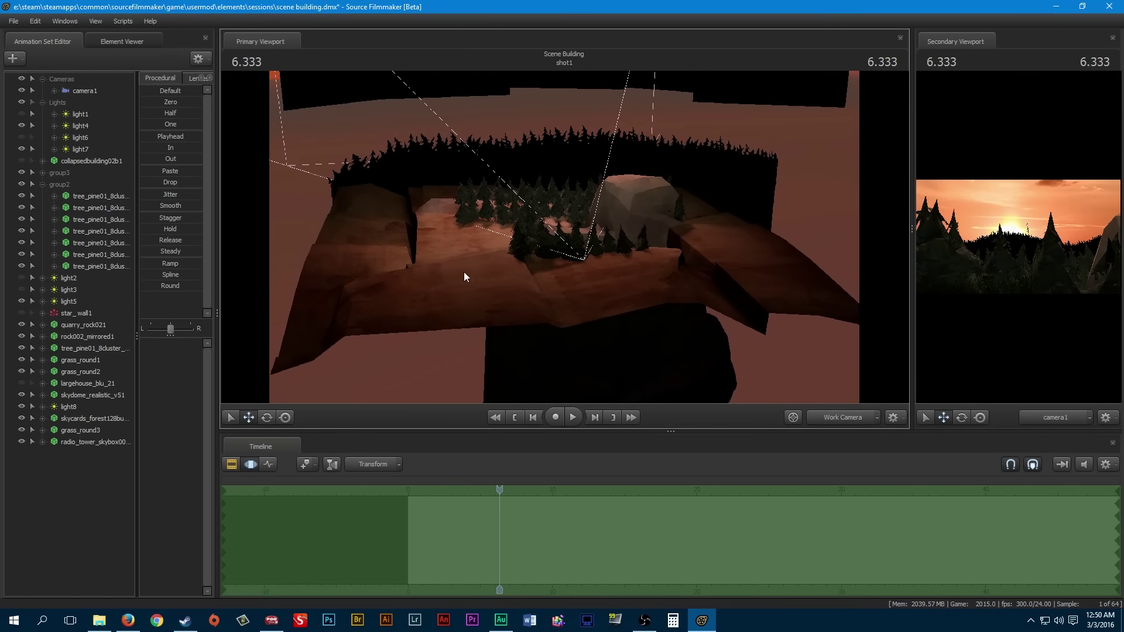
Step: Switch to Firefox and seek the video "[SFM] The Corrupted 2 - Update" back to the forest shot at 0:08
click(128, 620)
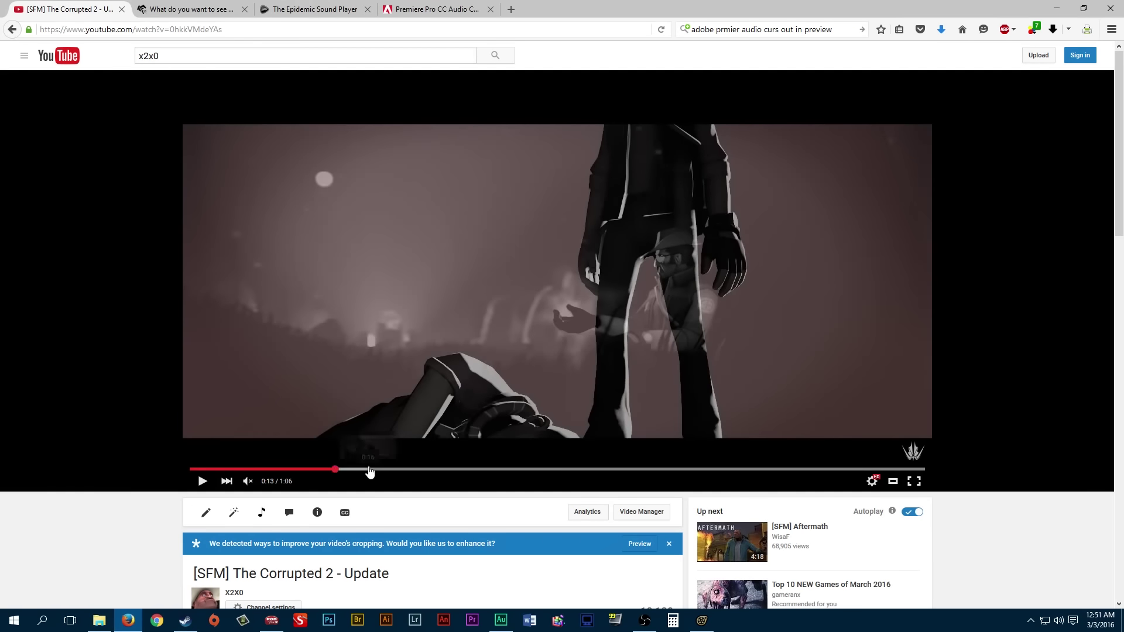
click(369, 469)
drag(369, 470, 273, 471)
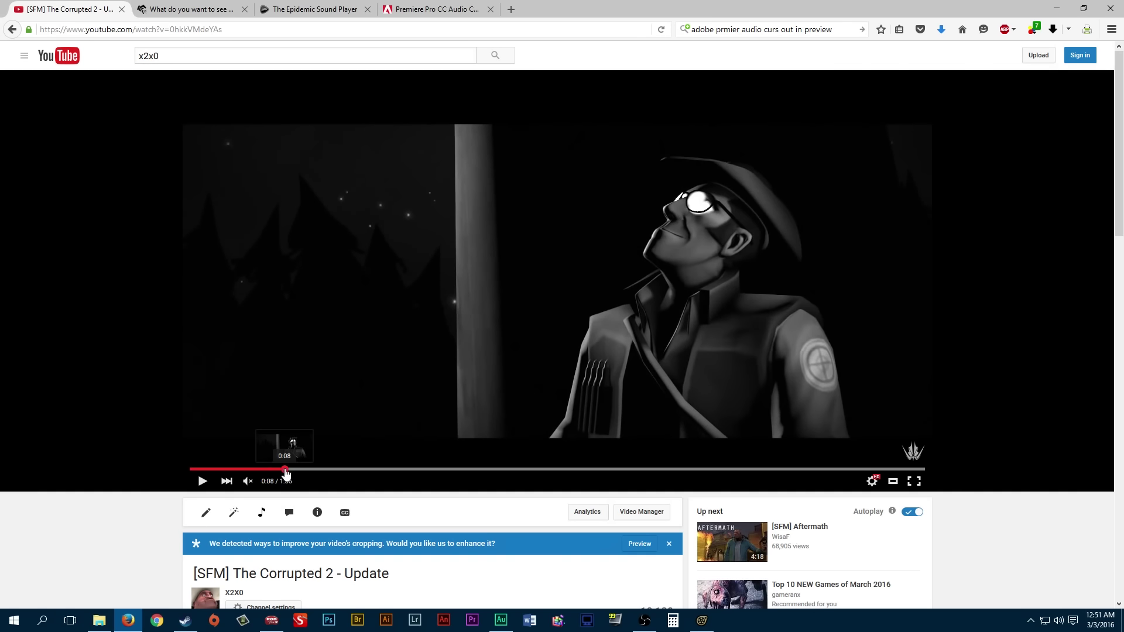
click(284, 469)
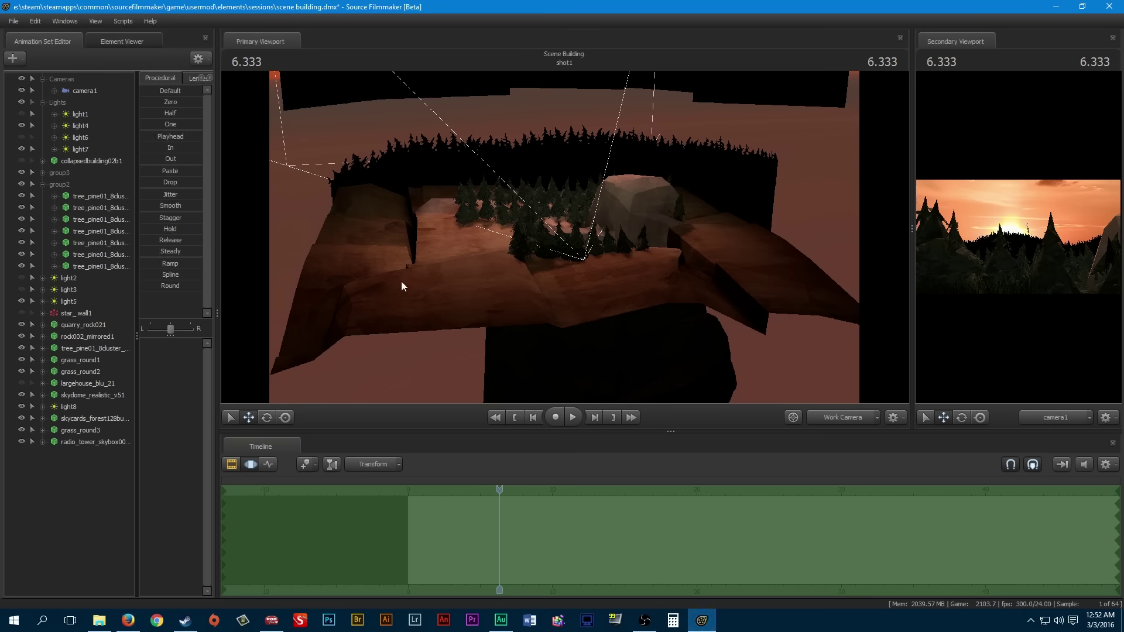
Step: Inspect the grass patches in front of the camera up close and select the ungrouped tree_pine01_8cluster model to locate it
drag(394, 276, 427, 252)
key(w)
drag(492, 215, 493, 252)
key(w)
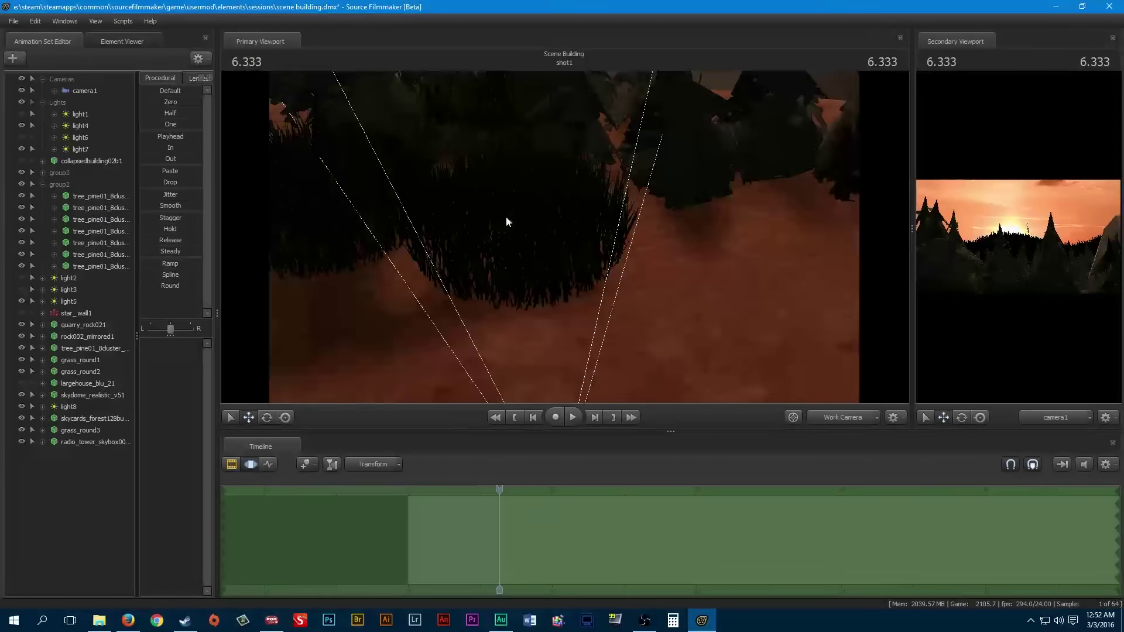
click(85, 345)
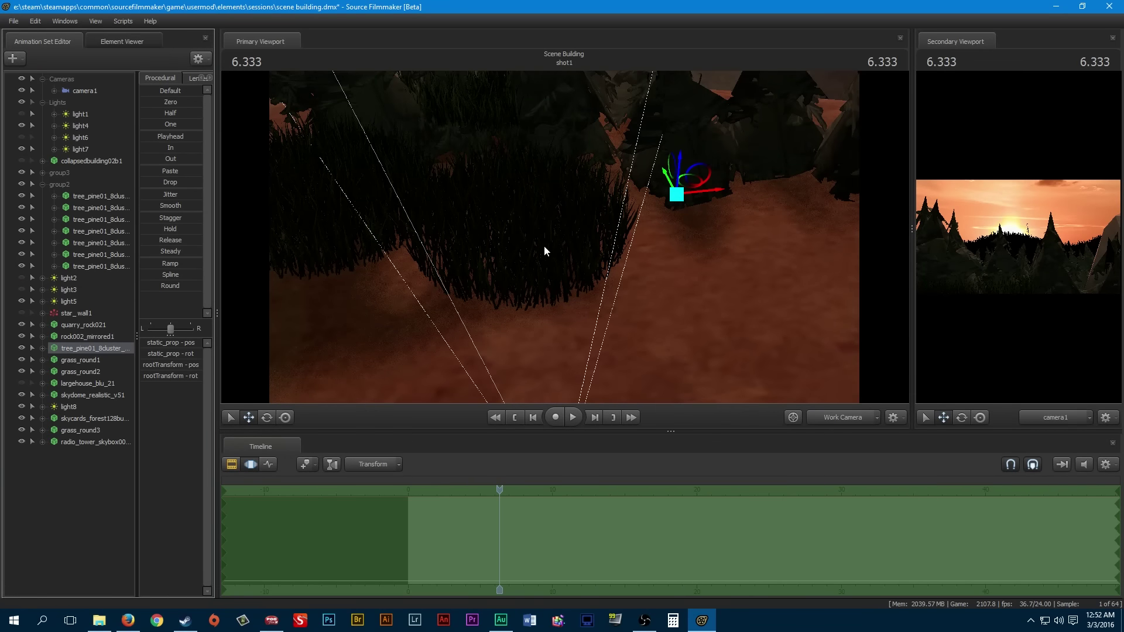
drag(546, 253, 503, 204)
key(s)
key(s)
key(w)
key(w)
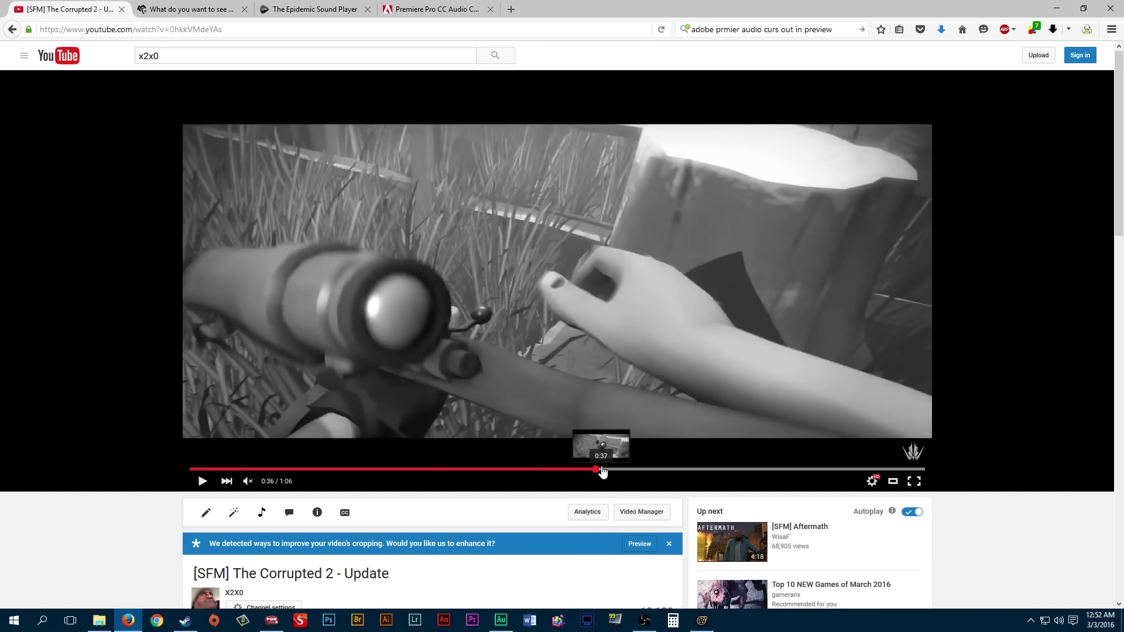
Step: Seek the "The Corrupted 2" video in Firefox past the grass shot at 0:37, and minimize the browser
click(603, 469)
click(615, 469)
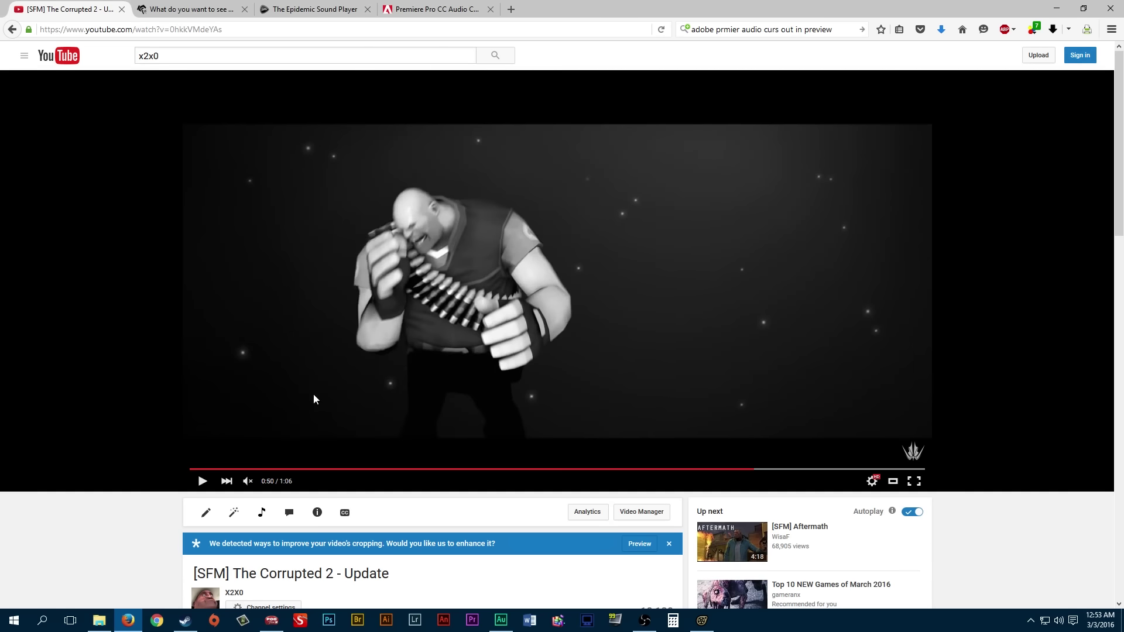
click(1057, 8)
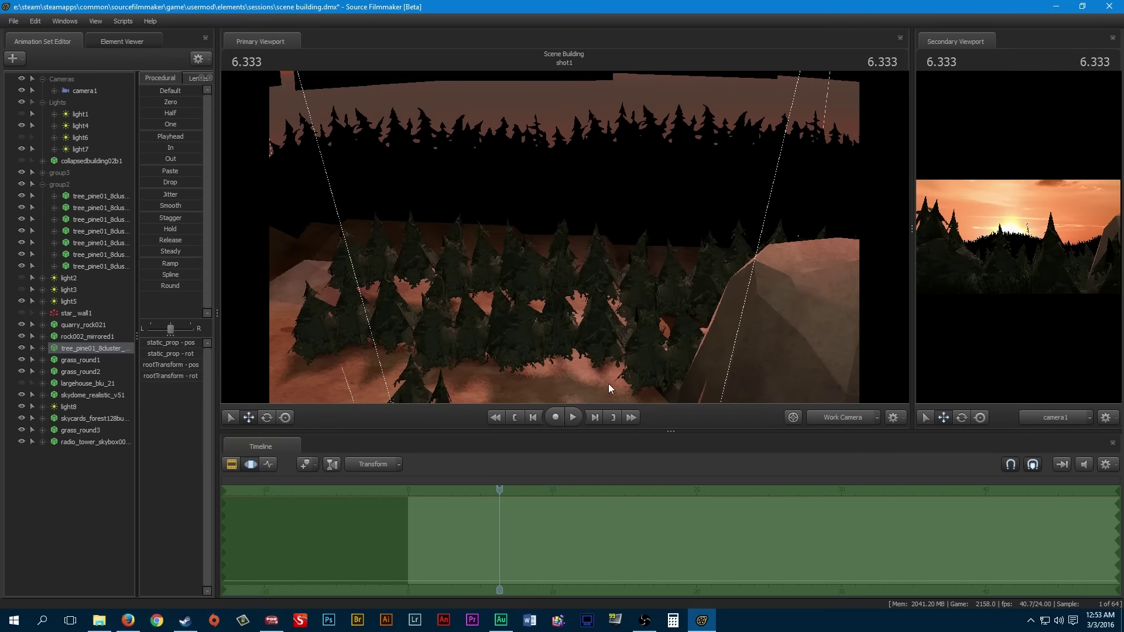
Step: Fly around the scene with the Work Camera to examine the trees, rock ground and skycards up close and from outside
drag(658, 319, 633, 352)
key(s)
key(s)
key(w)
key(w)
key(a)
key(w)
key(w)
key(s)
key(s)
key(w)
key(d)
drag(616, 300, 522, 210)
drag(574, 244, 477, 275)
alt+drag(555, 262, 503, 249)
Step: Switch the timeline to the clip editor and add a Material Overlay Effect clip to the Overlay Effects track
click(233, 464)
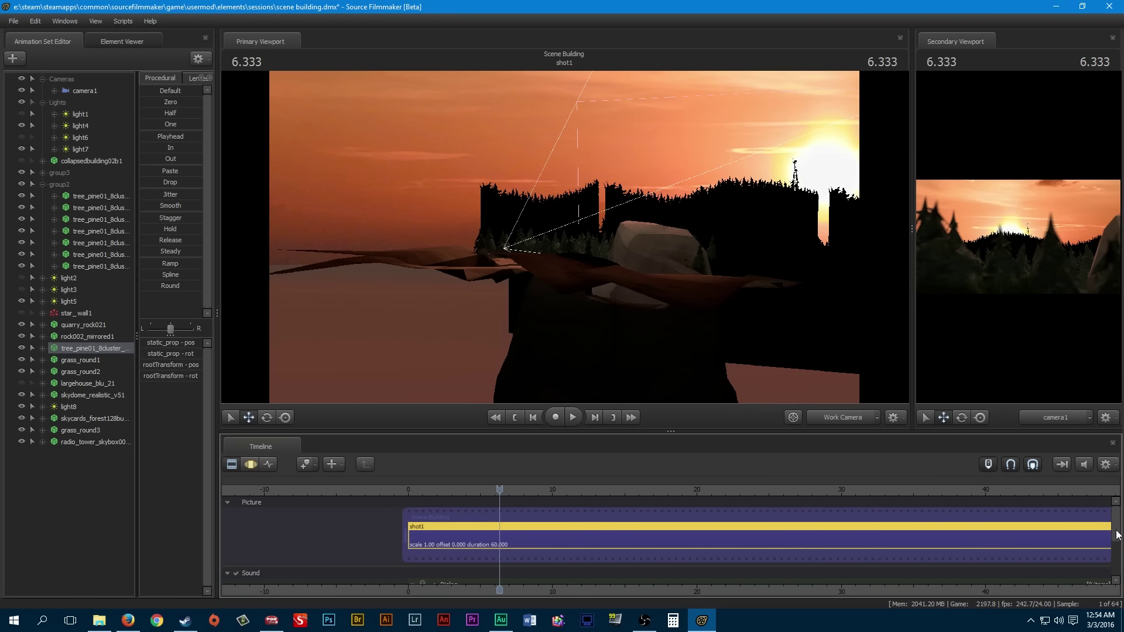
drag(1115, 533, 1113, 577)
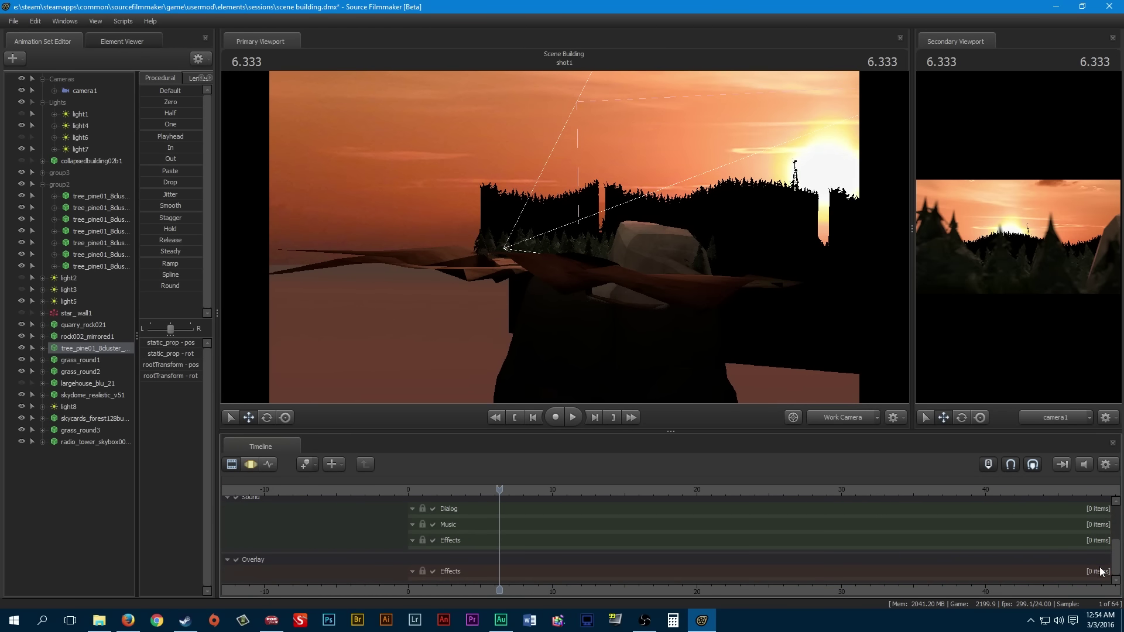
right_click(616, 570)
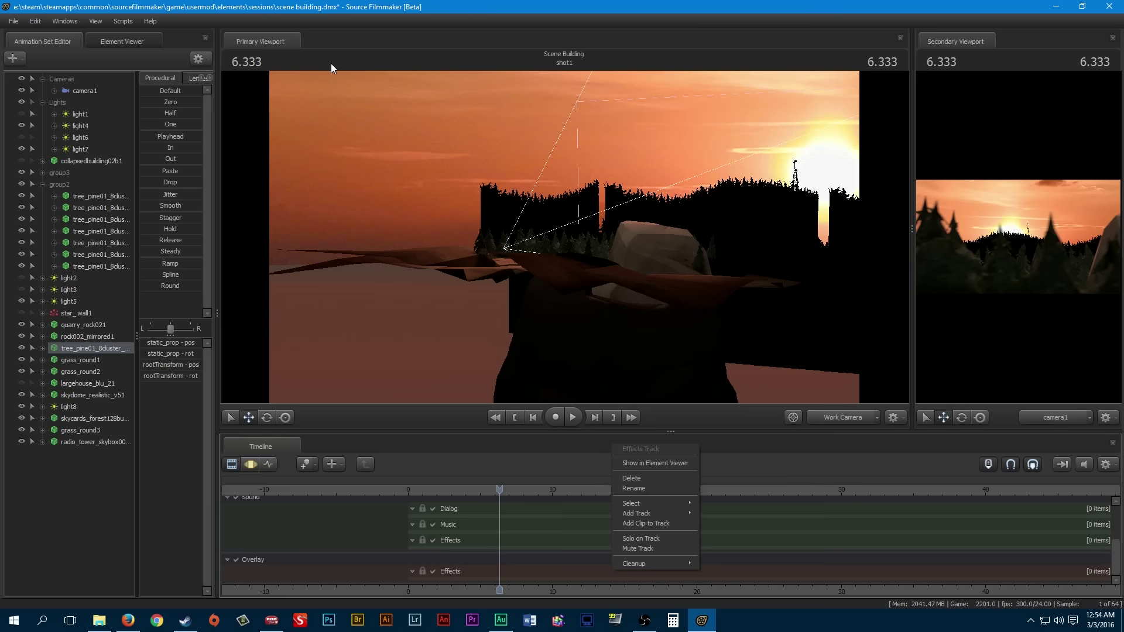
click(655, 525)
click(515, 268)
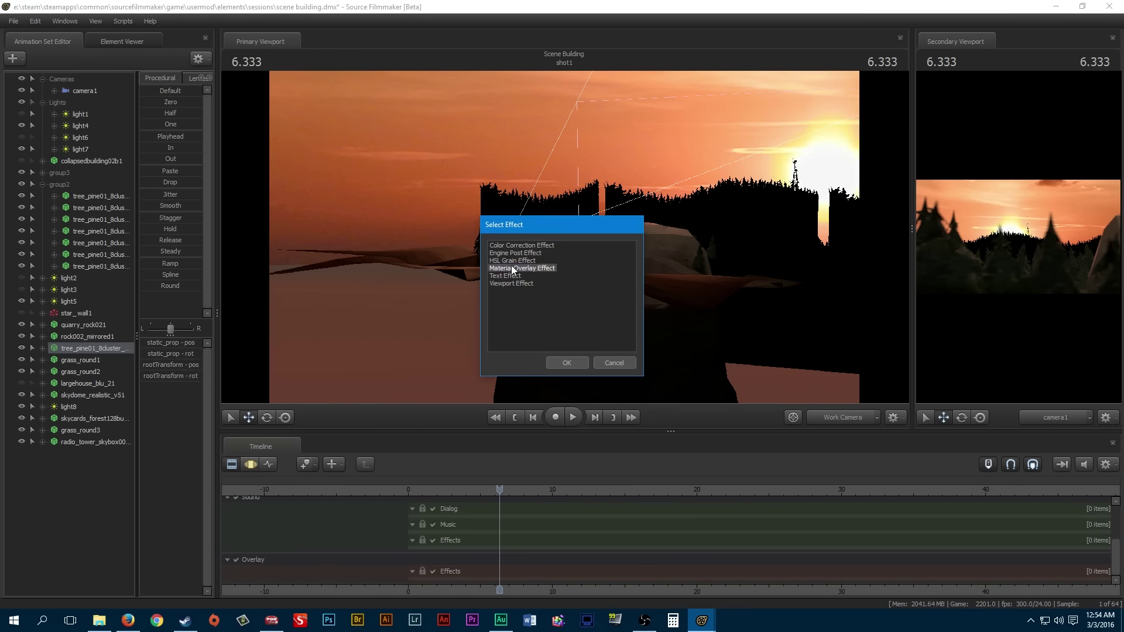
click(567, 362)
Step: Show the new overlay clip in the Element Viewer and set its material to overlays\235mask_crop.vmt, filtering the materials by 235
right_click(507, 582)
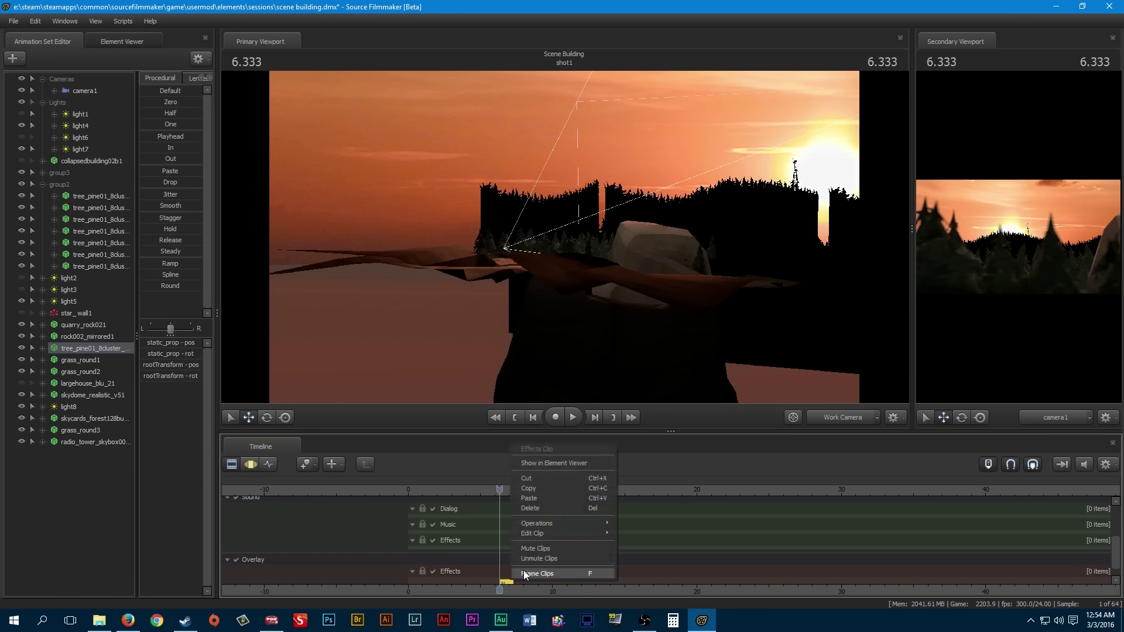
click(566, 462)
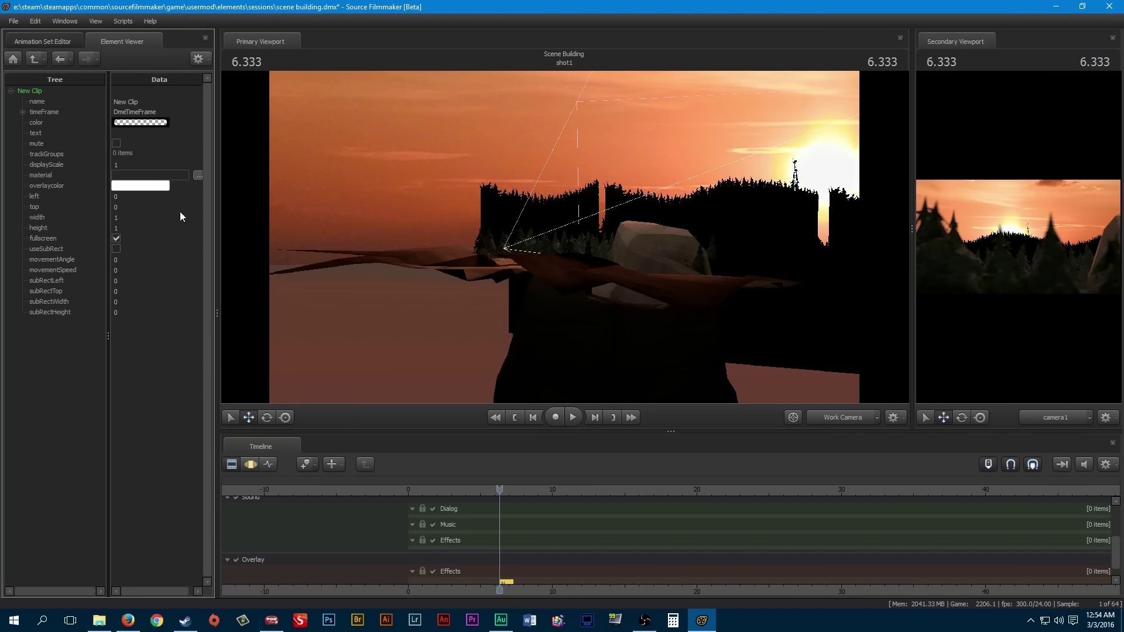
click(197, 177)
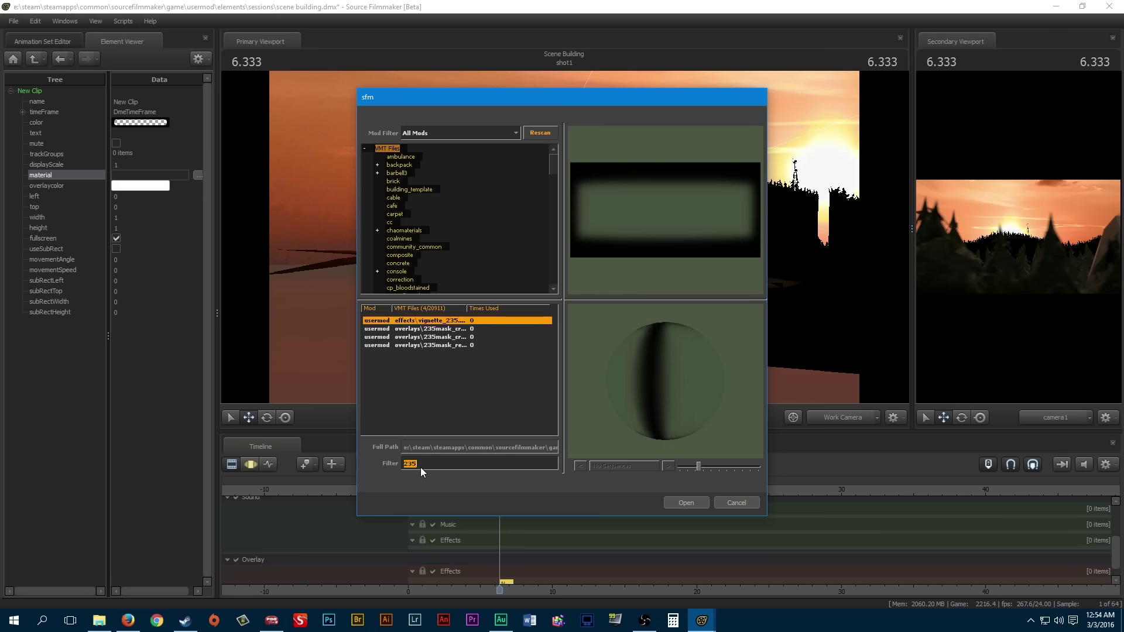
click(452, 331)
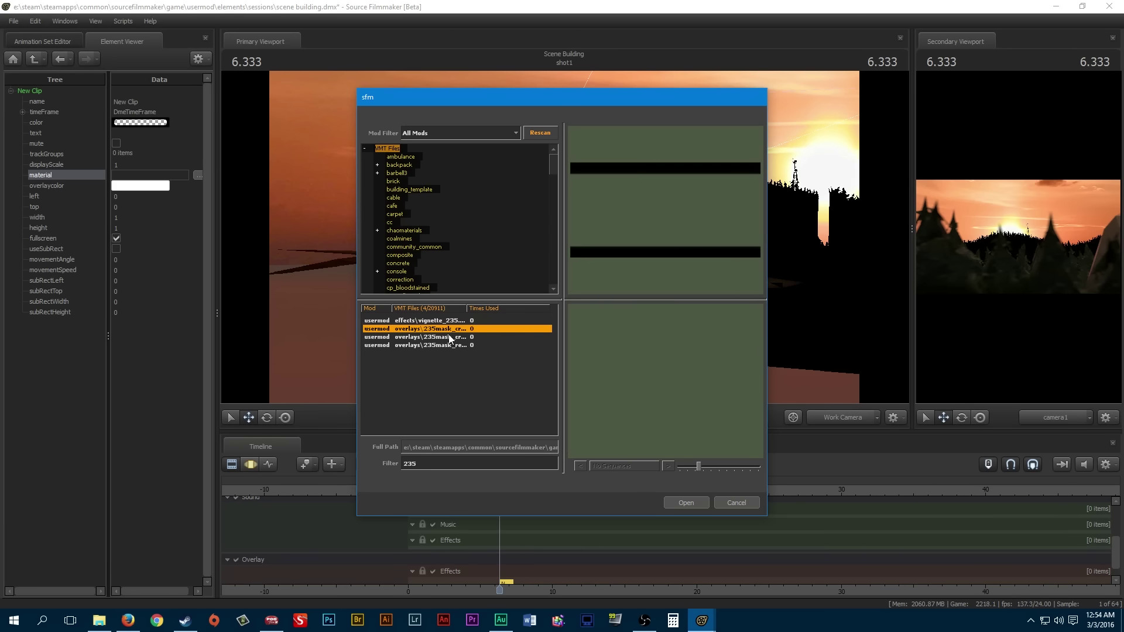
click(686, 503)
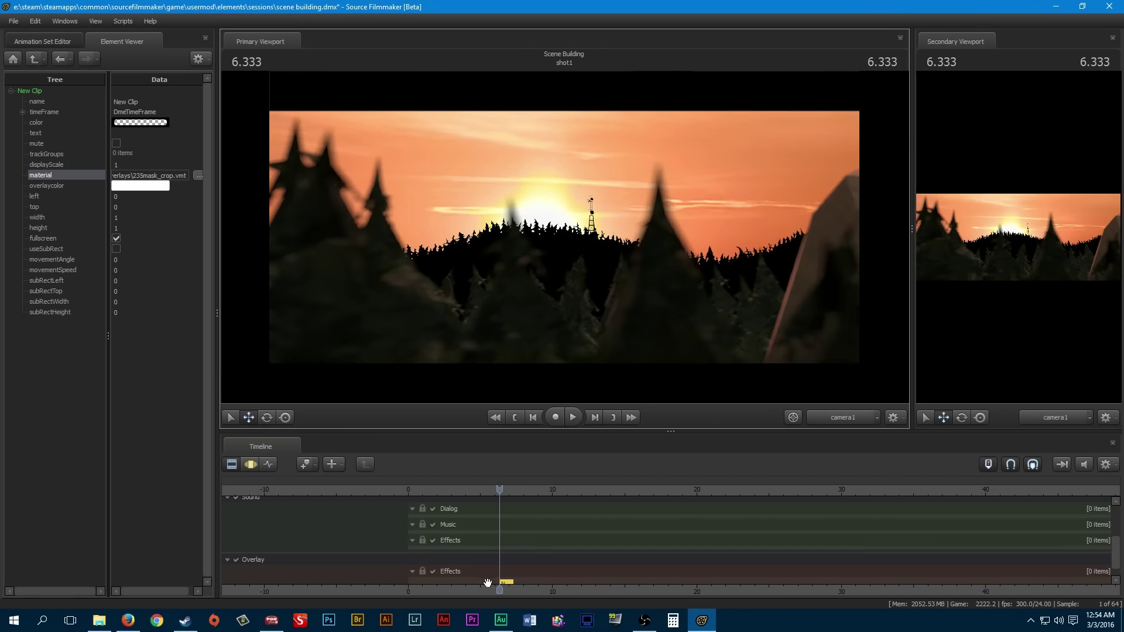
Step: Toggle the Overlay Effects track off and on repeatedly to compare the camera1 shot with and without the crop mask
click(431, 570)
click(431, 570)
click(432, 570)
click(432, 570)
click(431, 571)
click(431, 571)
click(431, 571)
click(432, 571)
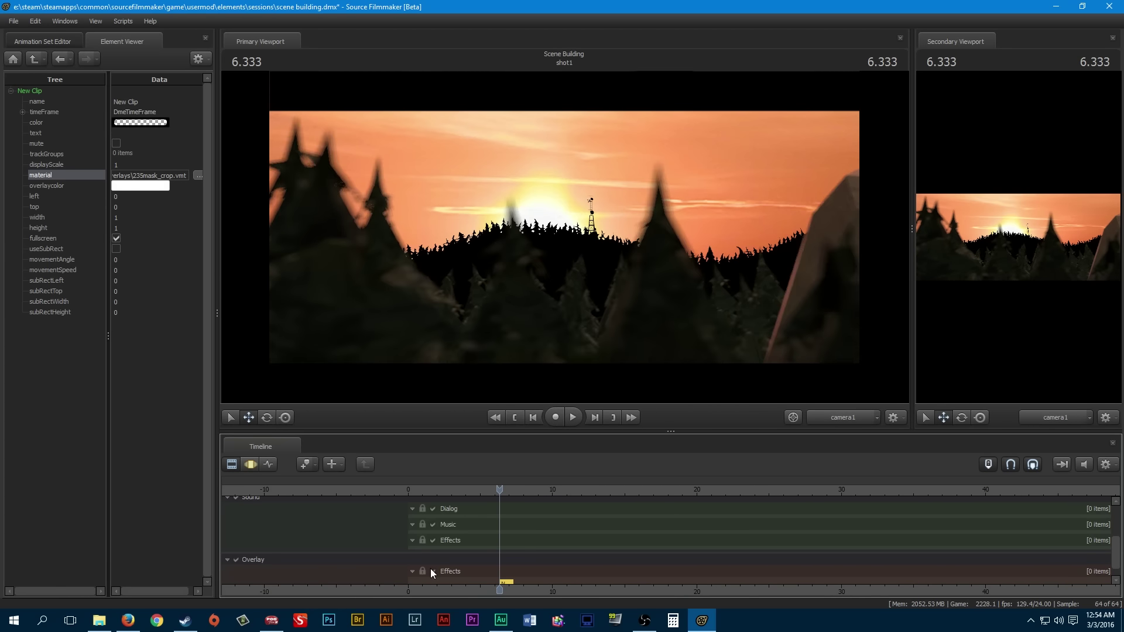